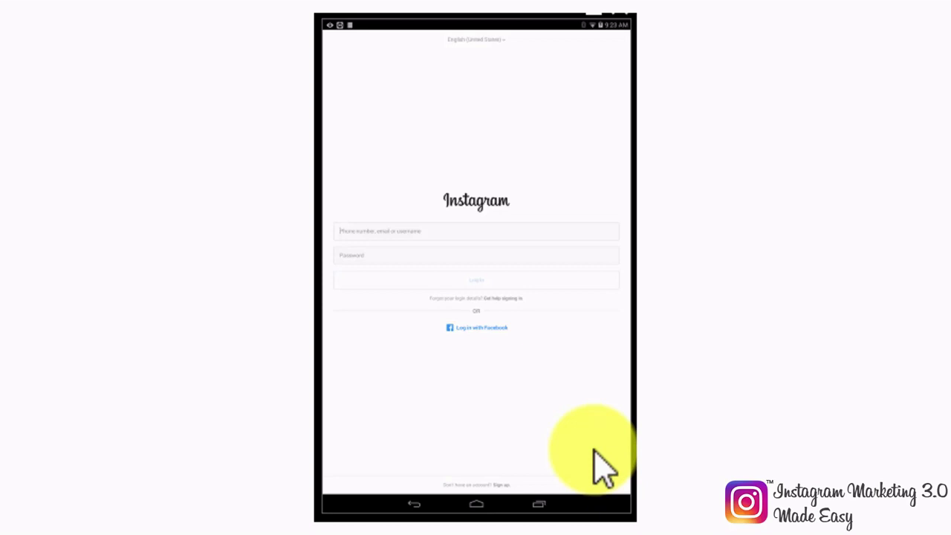
Step: Enter the account username in the login username field
{"action": "left_click", "coordinate": [396, 228]}
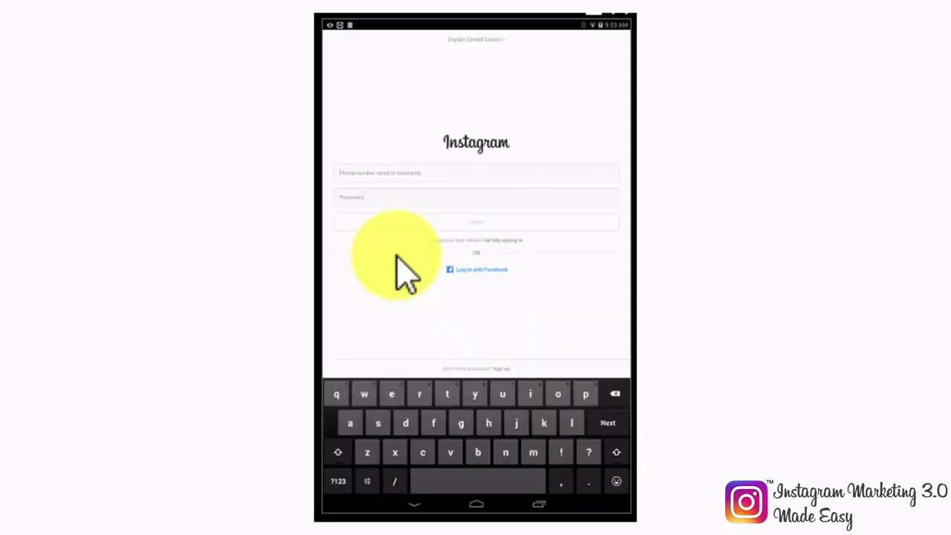
{"action": "left_click", "coordinate": [405, 425]}
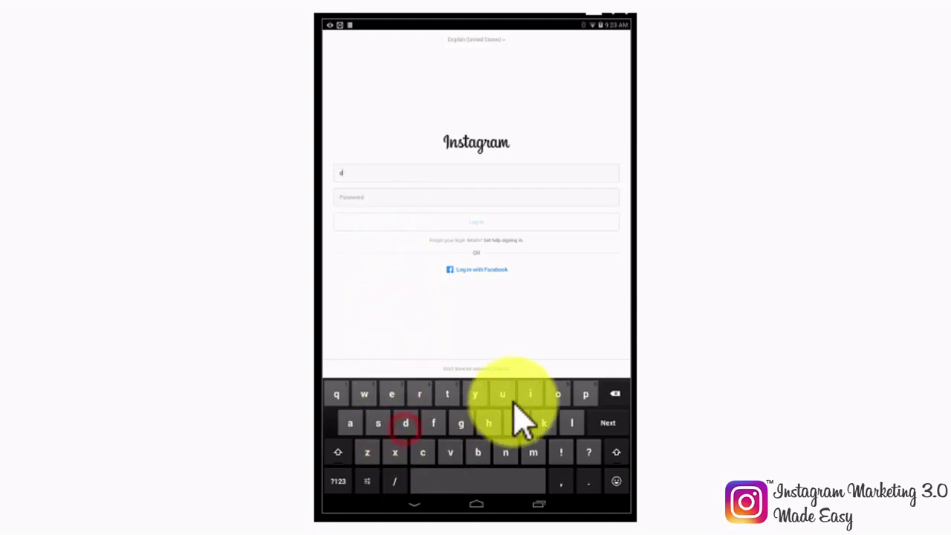
{"action": "left_click", "coordinate": [350, 422]}
{"action": "left_click", "coordinate": [478, 452]}
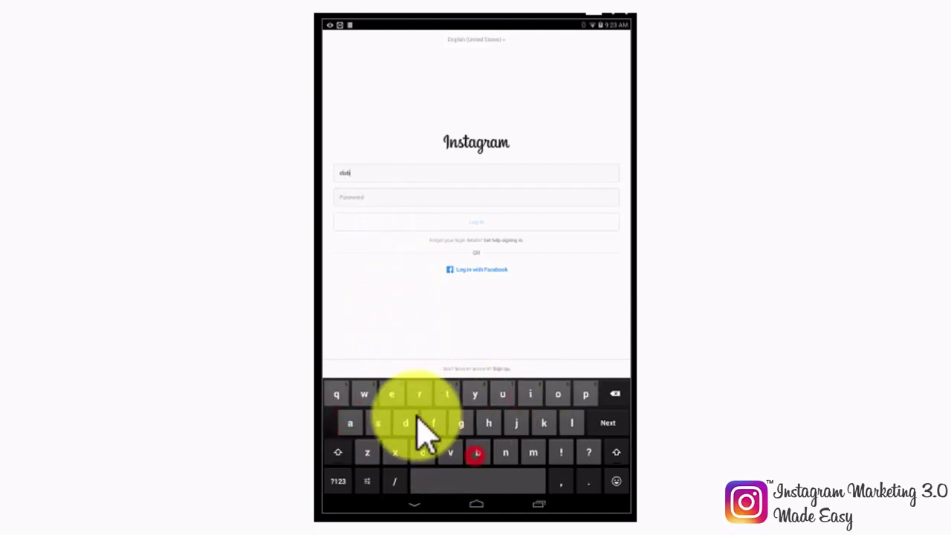
{"action": "left_click", "coordinate": [391, 393]}
{"action": "left_click", "coordinate": [377, 423]}
{"action": "left_click", "coordinate": [422, 452]}
{"action": "left_click", "coordinate": [350, 423]}
{"action": "left_click", "coordinate": [420, 394]}
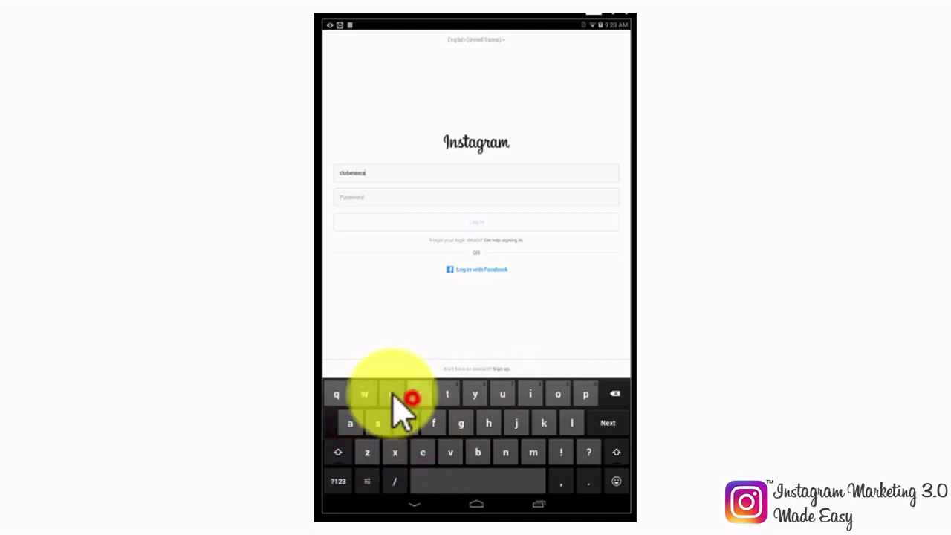
{"action": "left_click", "coordinate": [392, 394]}
{"action": "left_click", "coordinate": [505, 452]}
{"action": "left_click", "coordinate": [392, 393]}
{"action": "left_click", "coordinate": [338, 481]}
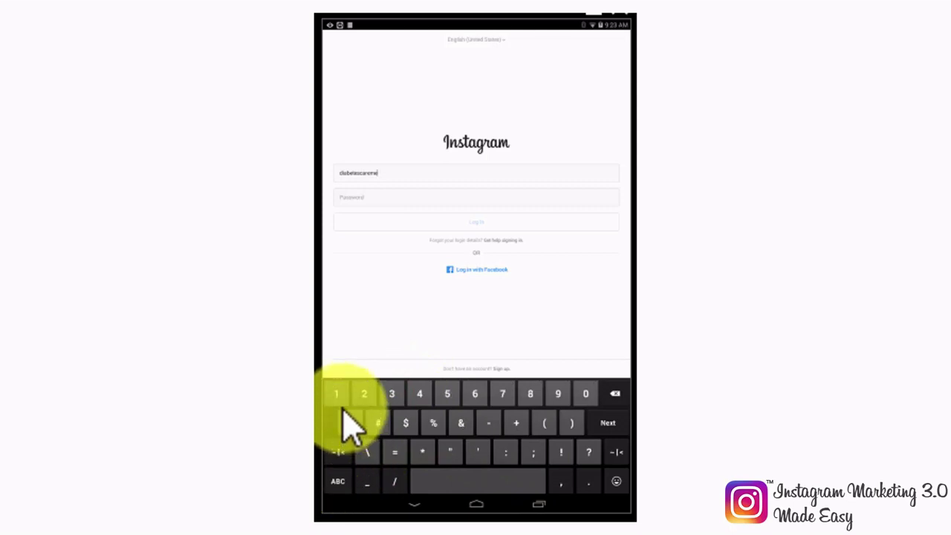
Step: Paste the account password into the Password field and log in
{"action": "left_click", "coordinate": [358, 199]}
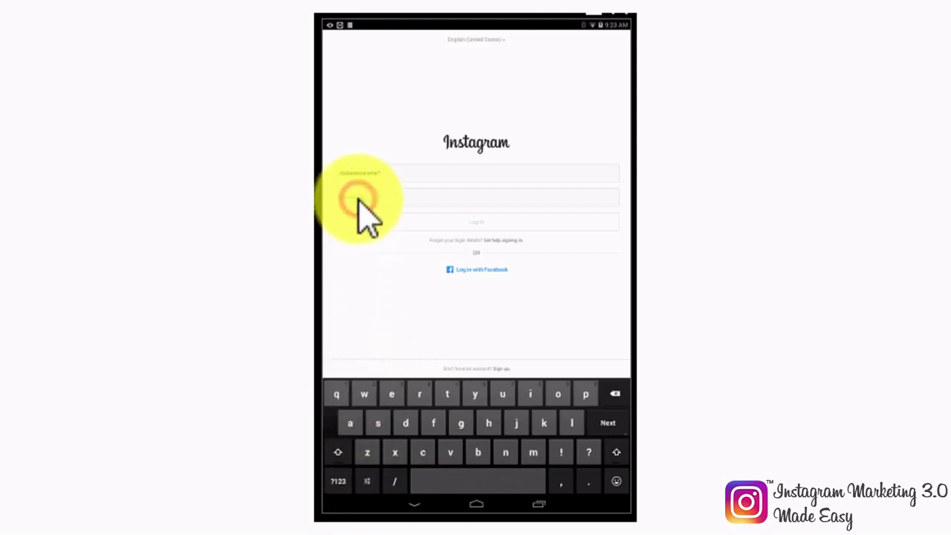
{"action": "left_click", "coordinate": [340, 479]}
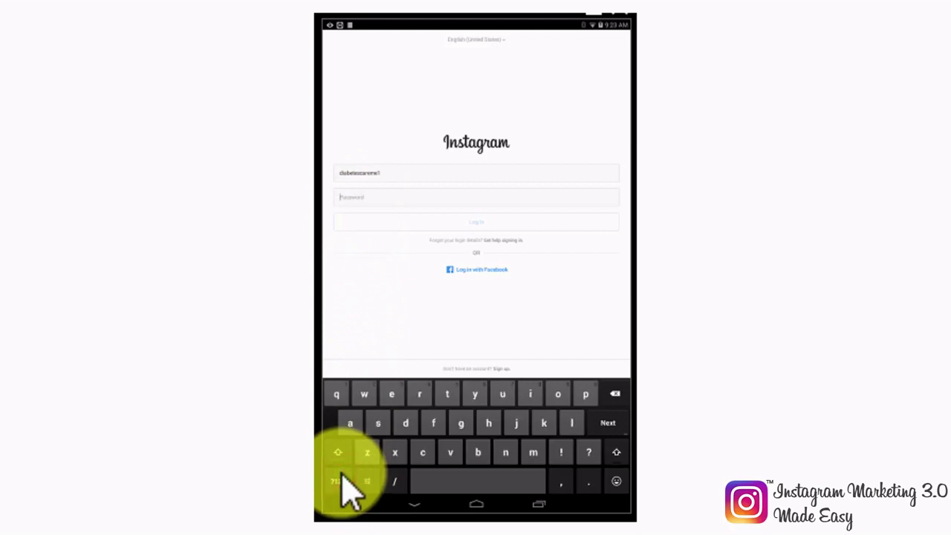
{"action": "key", "text": "ctrl+v"}
{"action": "left_click", "coordinate": [511, 222]}
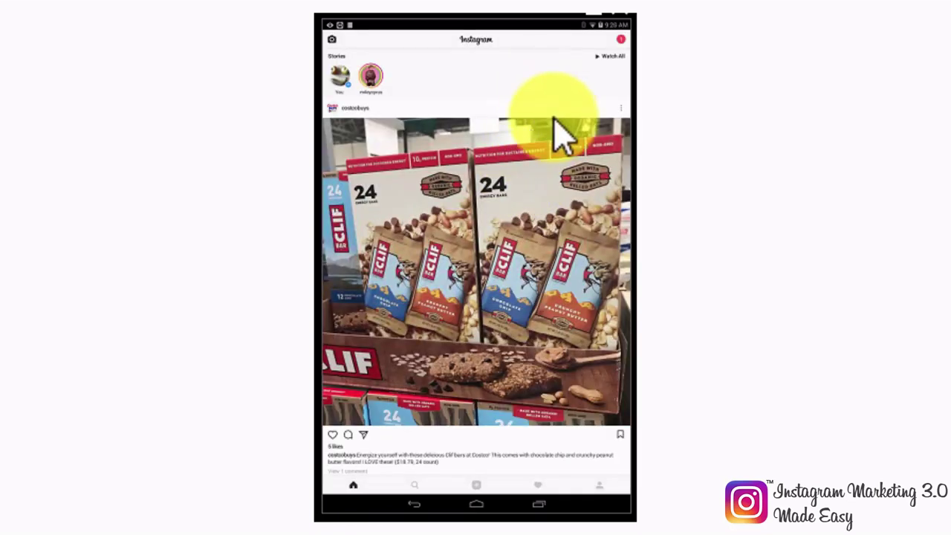
{"action": "scroll", "coordinate": [577, 186], "scroll_direction": "down", "scroll_amount": 3}
{"action": "scroll", "coordinate": [577, 186], "scroll_direction": "down", "scroll_amount": 5}
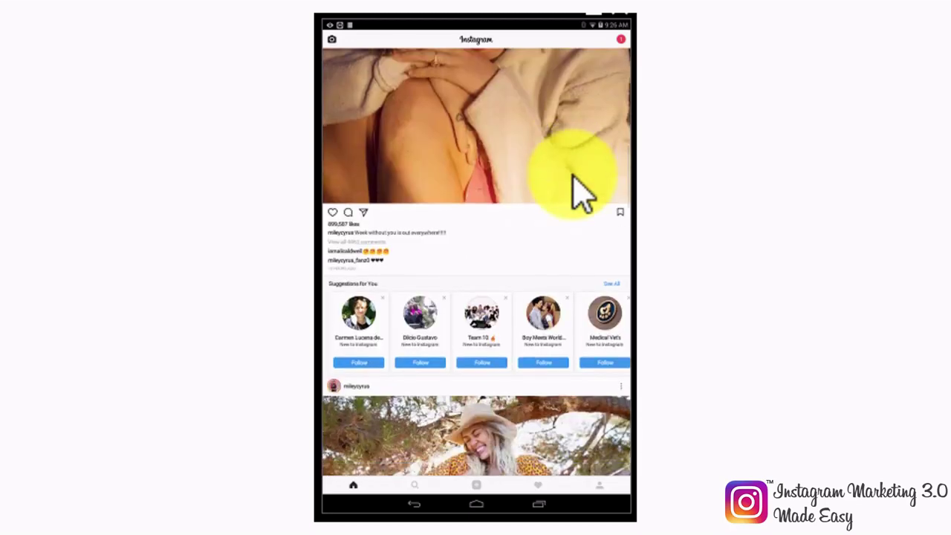
{"action": "scroll", "coordinate": [581, 194], "scroll_direction": "down", "scroll_amount": 5}
{"action": "scroll", "coordinate": [580, 194], "scroll_direction": "up", "scroll_amount": 2}
{"action": "scroll", "coordinate": [580, 191], "scroll_direction": "up", "scroll_amount": 10}
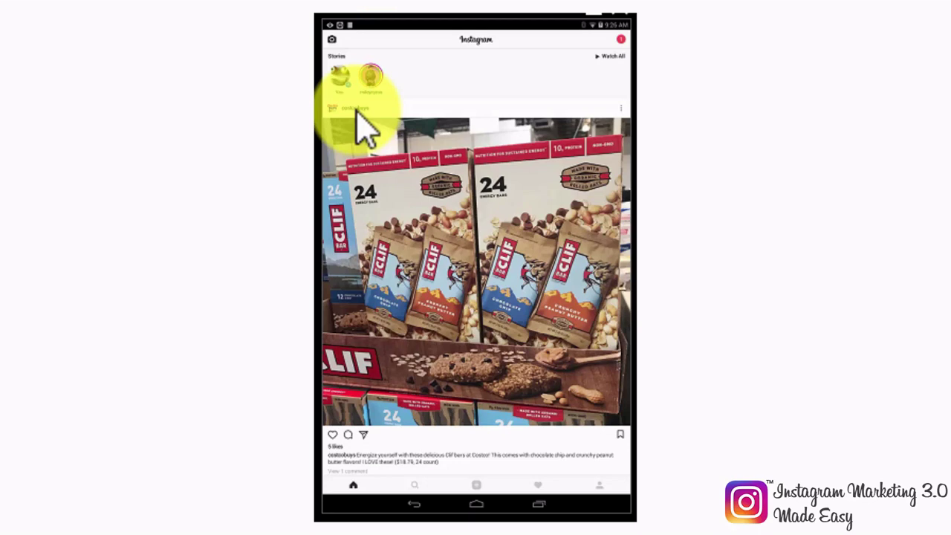
{"action": "left_click", "coordinate": [623, 111]}
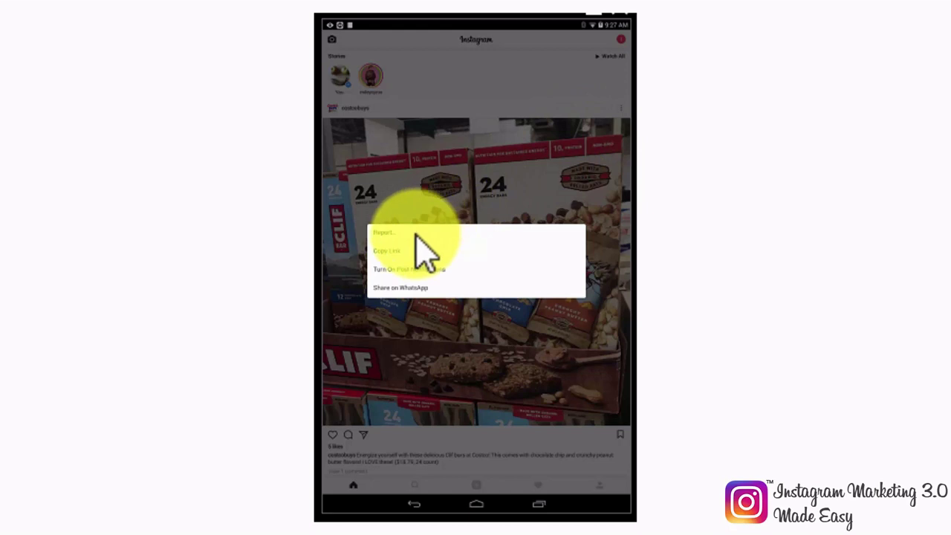
{"action": "left_click", "coordinate": [623, 128]}
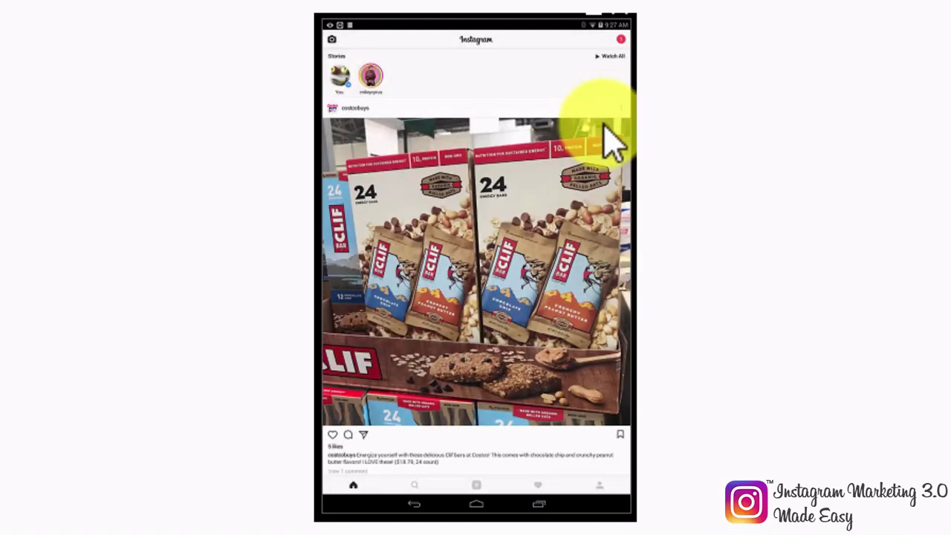
{"action": "scroll", "coordinate": [496, 308], "scroll_direction": "down", "scroll_amount": 2}
{"action": "scroll", "coordinate": [496, 308], "scroll_direction": "down", "scroll_amount": 2}
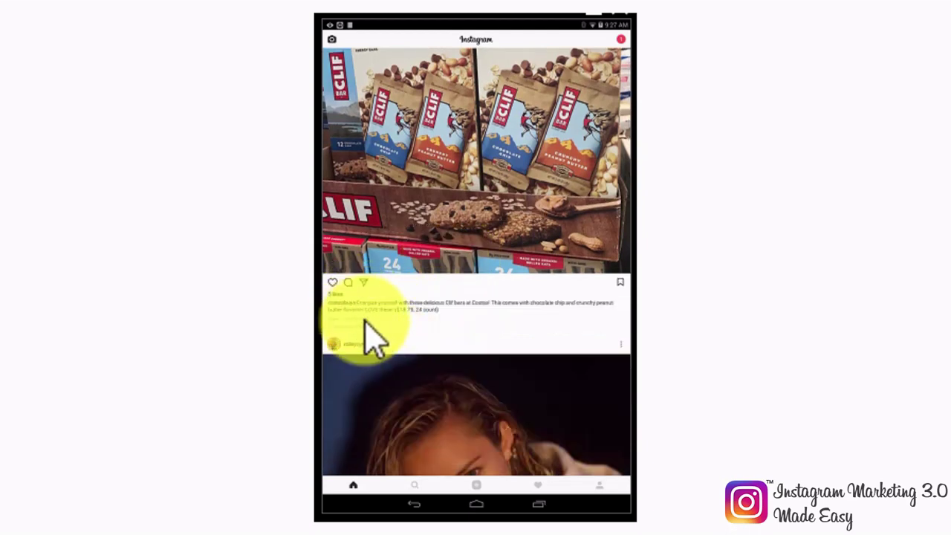
Step: Post the comment 'Awesome!' on the Clif bar post and return to the feed
{"action": "left_click", "coordinate": [366, 321]}
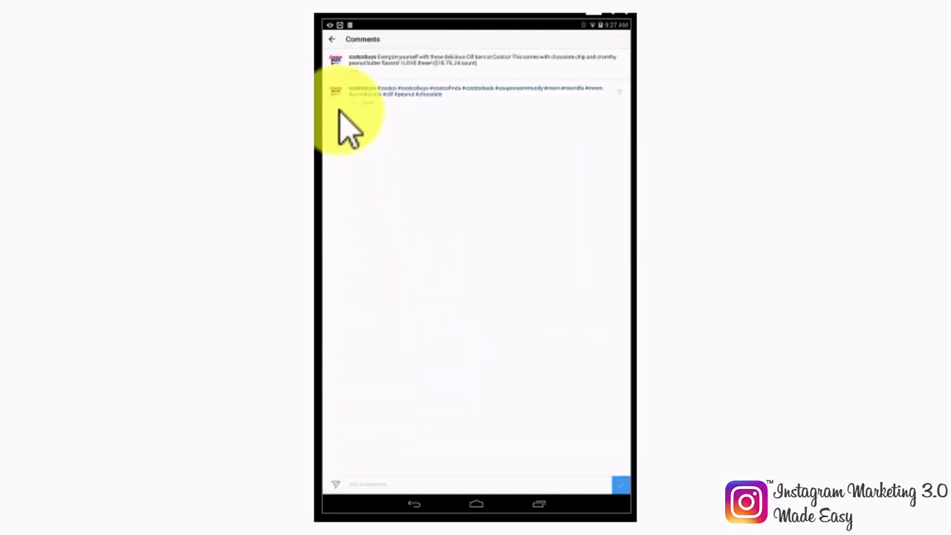
{"action": "left_click", "coordinate": [334, 38]}
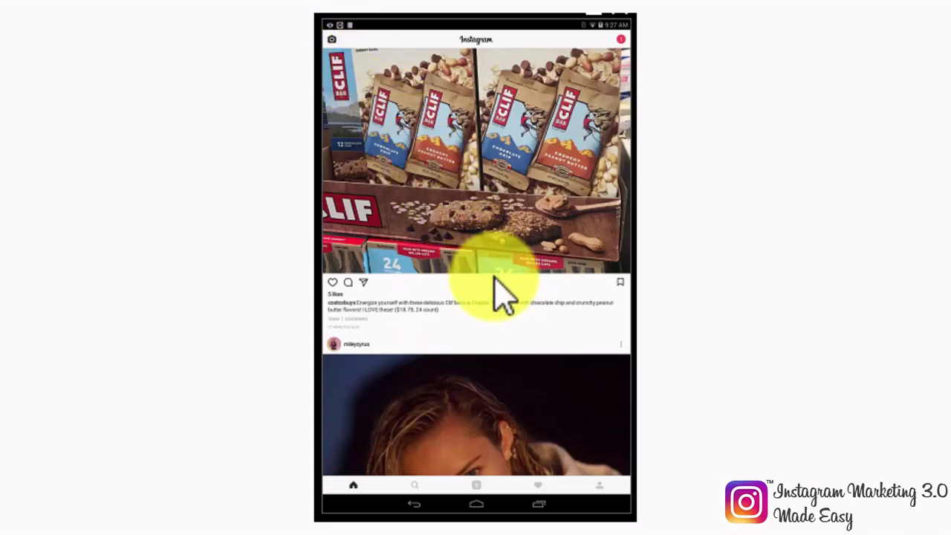
{"action": "left_click", "coordinate": [348, 283]}
{"action": "type", "text": "Awesome"}
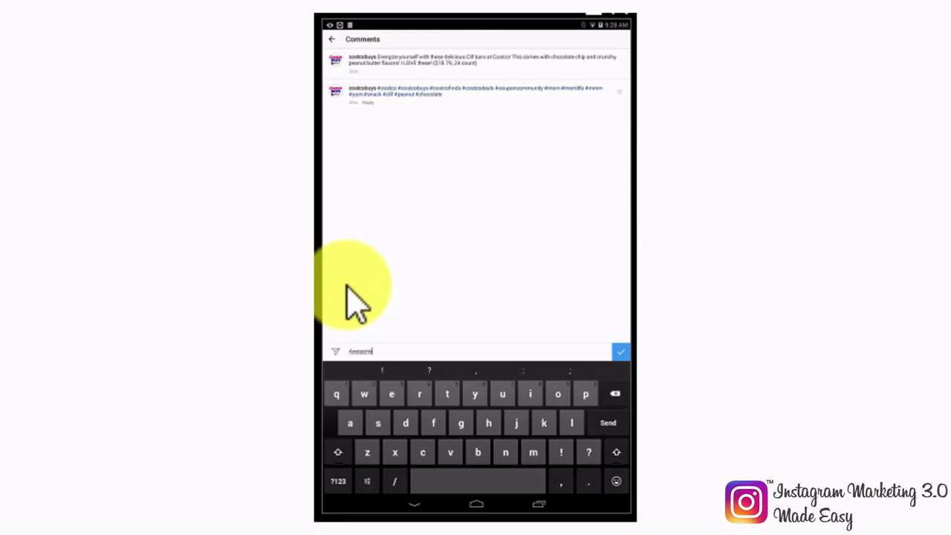
{"action": "type", "text": "!"}
{"action": "left_click", "coordinate": [623, 350]}
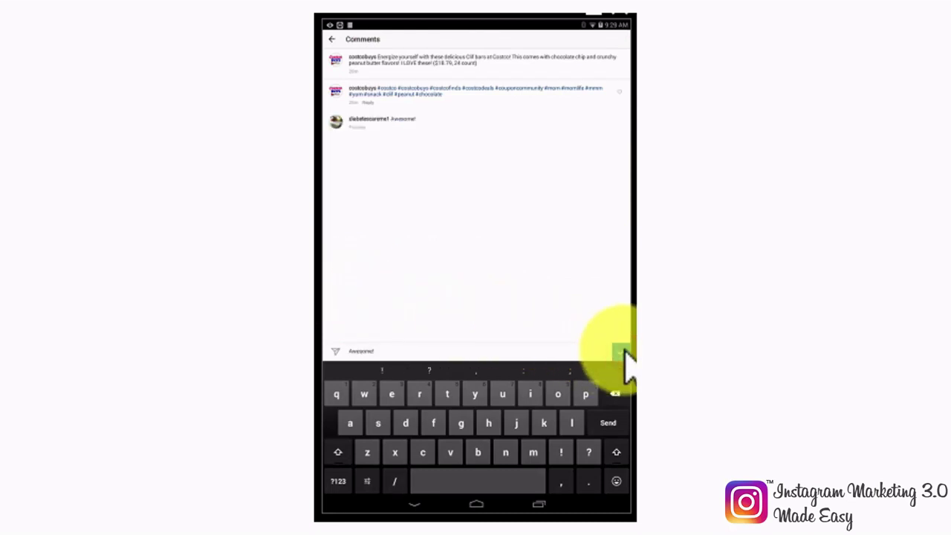
{"action": "left_click", "coordinate": [334, 43]}
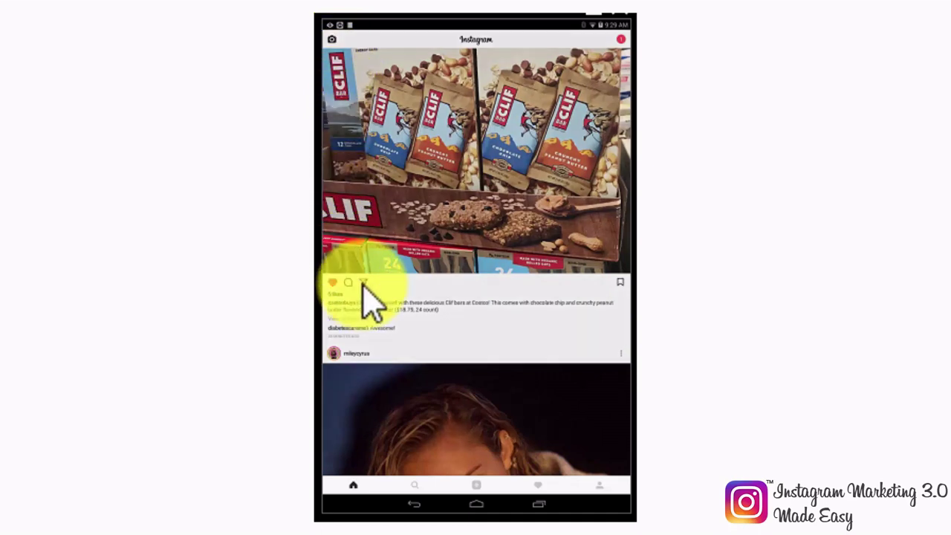
{"action": "left_click", "coordinate": [363, 283]}
Step: Send the Clif bar post to one contact, save it, and remove its like
{"action": "left_click", "coordinate": [410, 246]}
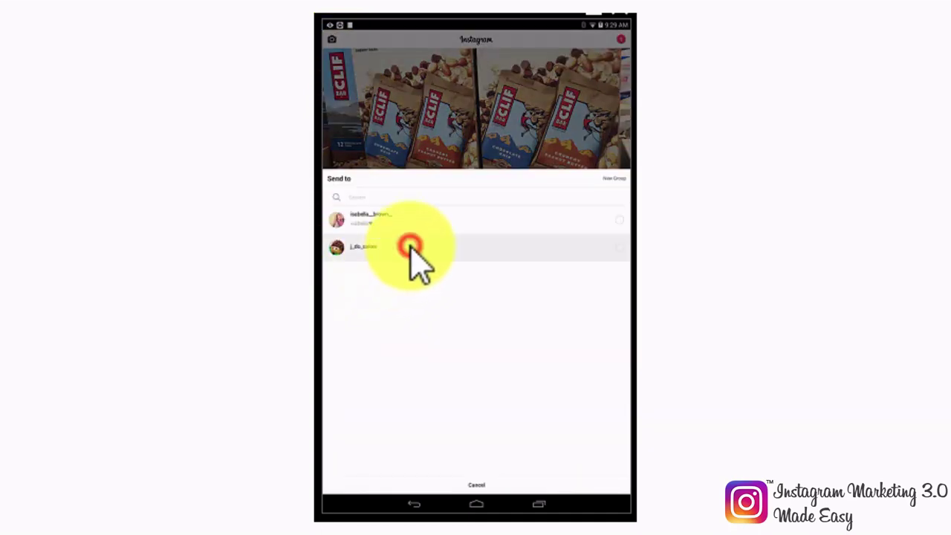
{"action": "left_click", "coordinate": [486, 484]}
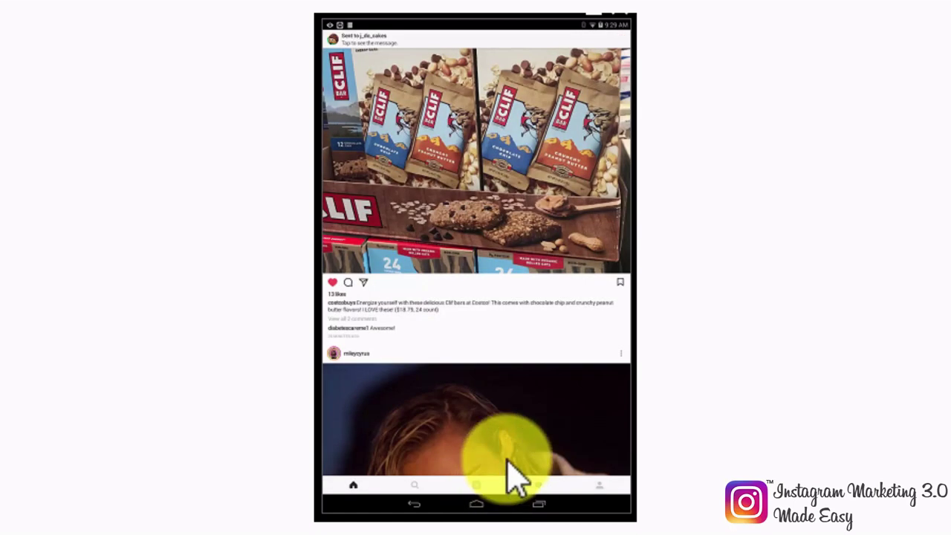
{"action": "left_click", "coordinate": [620, 283]}
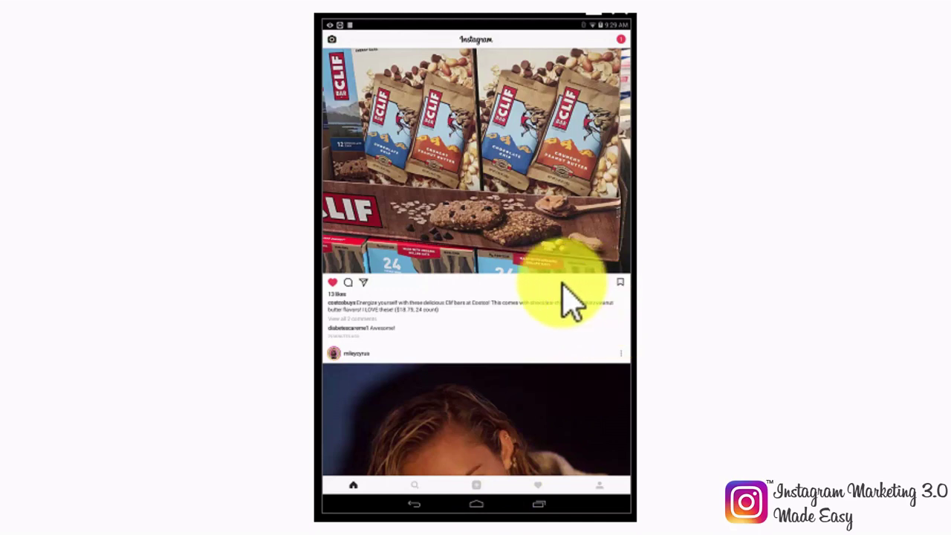
{"action": "left_click", "coordinate": [333, 282]}
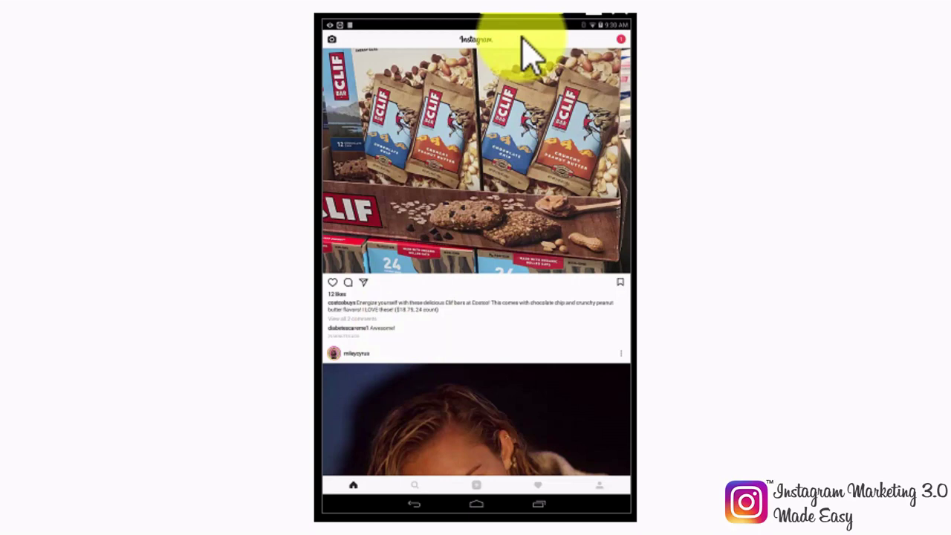
{"action": "left_click", "coordinate": [618, 42]}
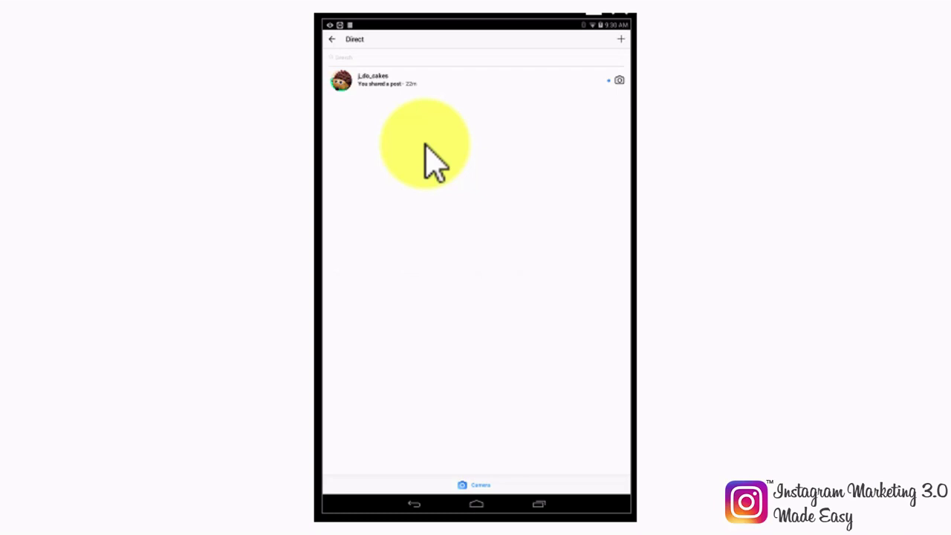
{"action": "left_click", "coordinate": [331, 39]}
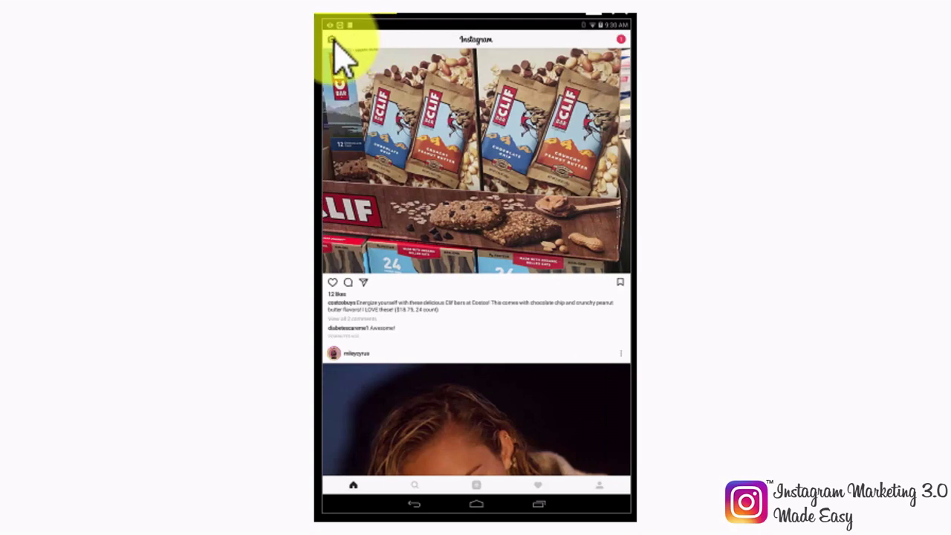
{"action": "left_click", "coordinate": [332, 40]}
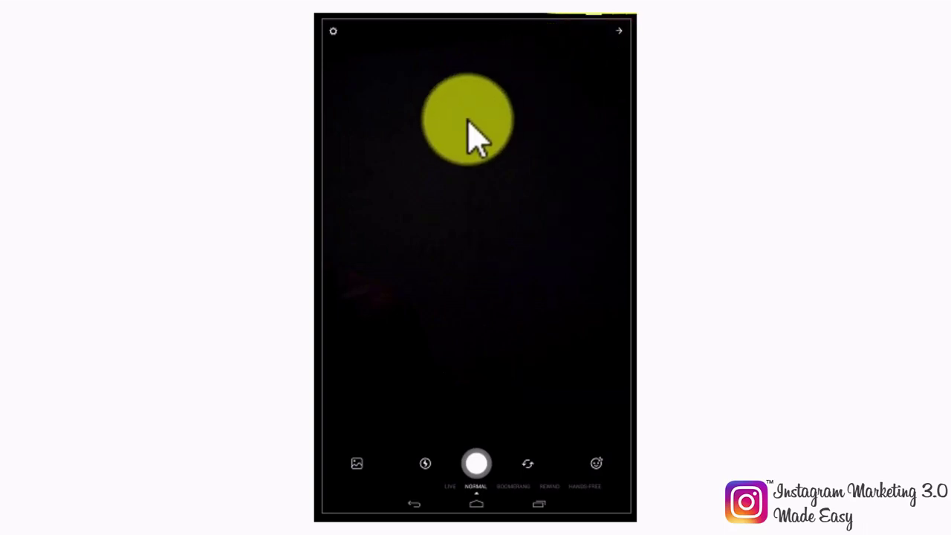
{"action": "key", "text": "Escape"}
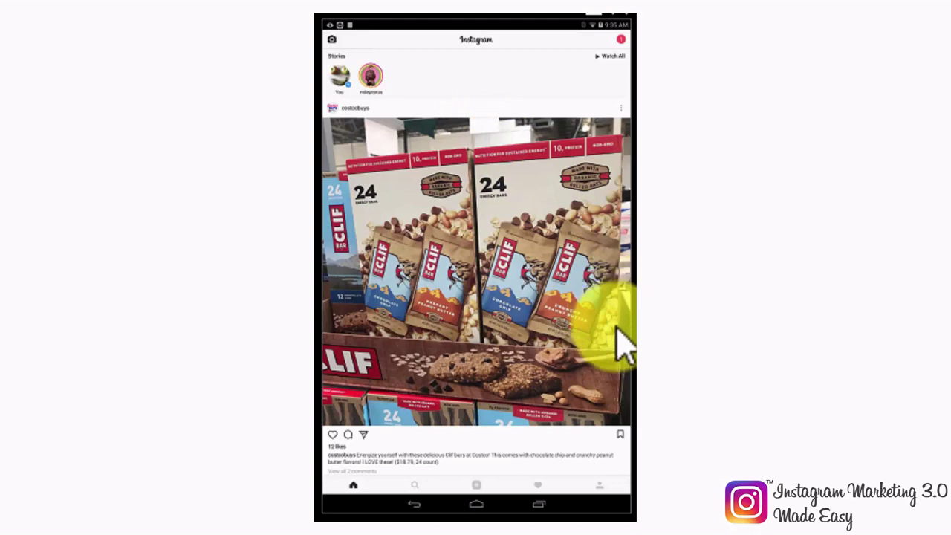
Step: Browse the profile's posts, tagged and empty saved tabs, then open Options
{"action": "left_click", "coordinate": [598, 486]}
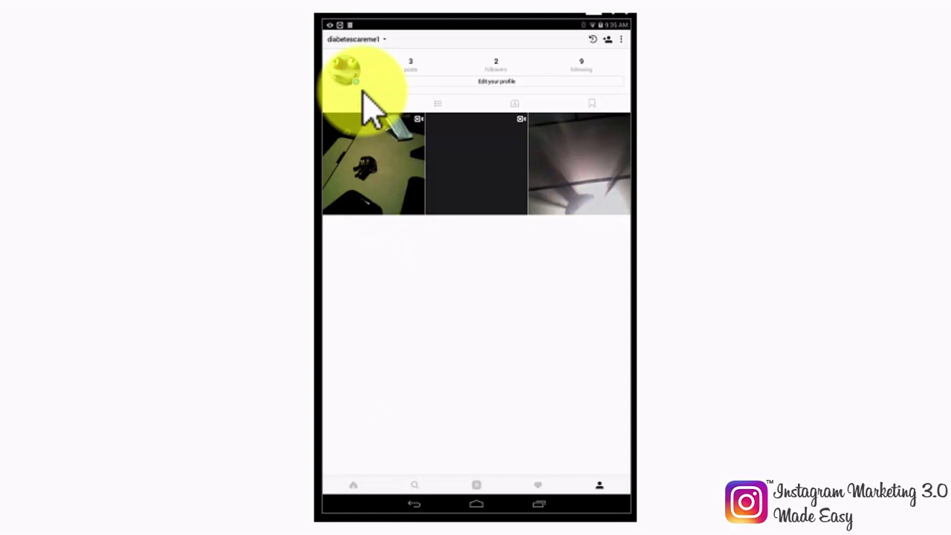
{"action": "left_click", "coordinate": [443, 104]}
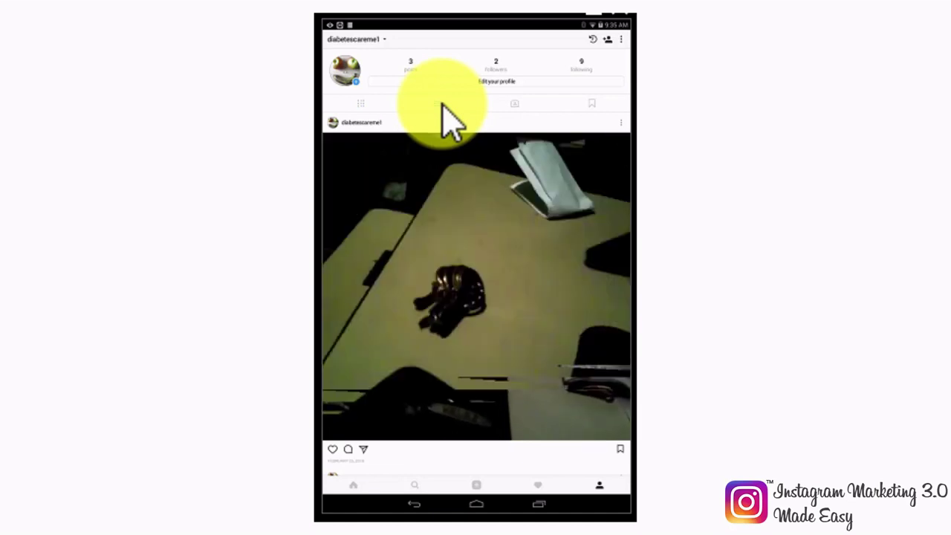
{"action": "left_click", "coordinate": [511, 103]}
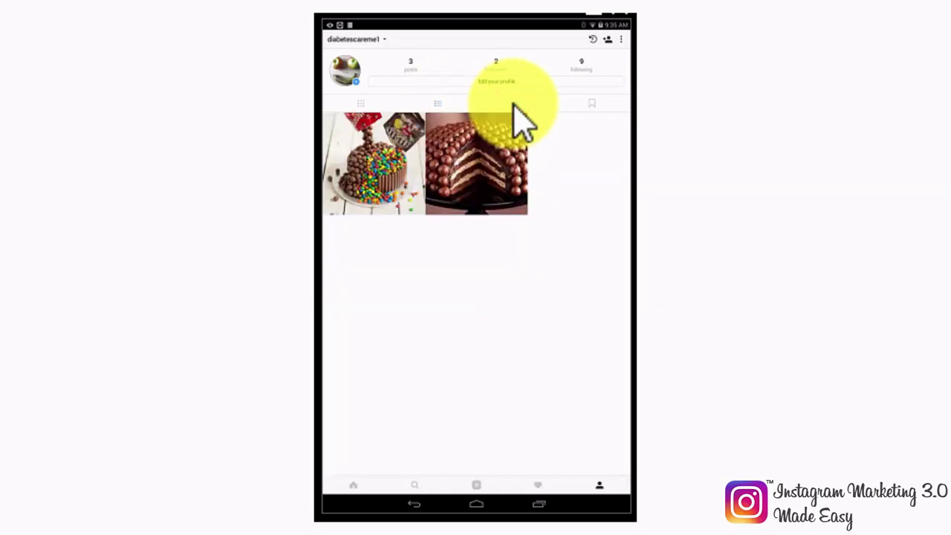
{"action": "left_click", "coordinate": [586, 103]}
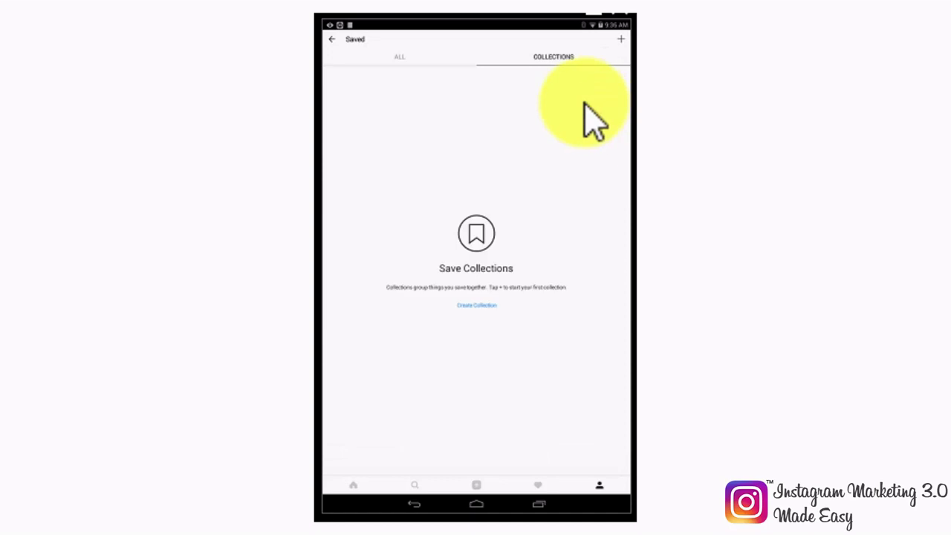
{"action": "left_click", "coordinate": [327, 39]}
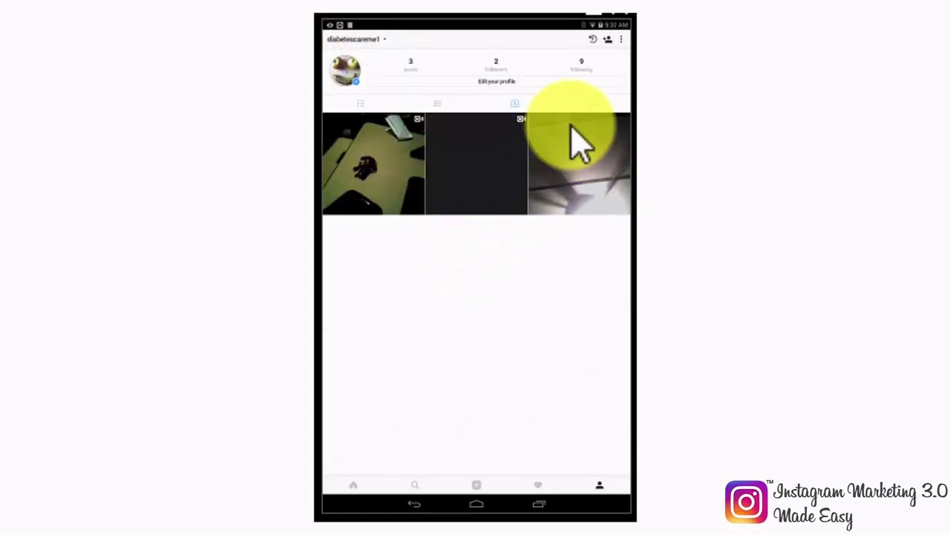
{"action": "left_click", "coordinate": [621, 39]}
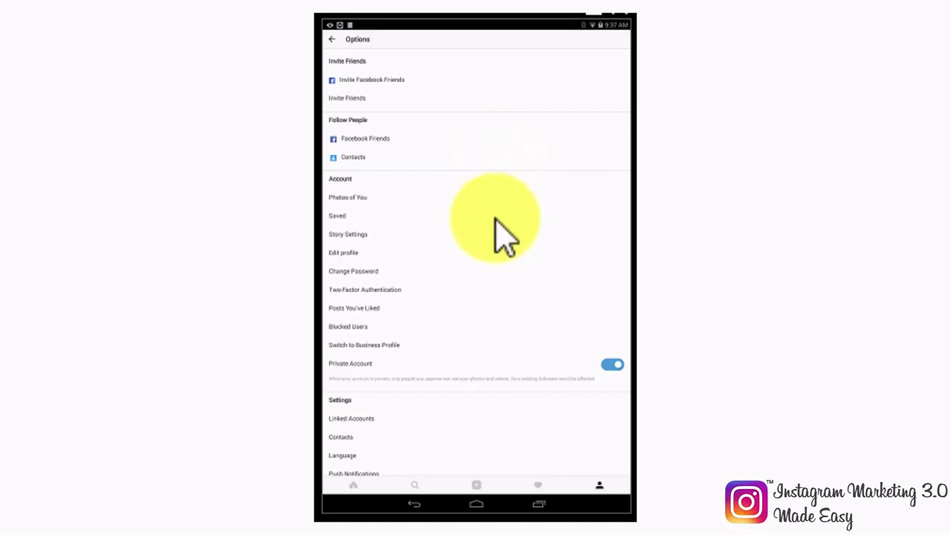
Step: Scroll through Options, return to the profile, and open Discover People suggestions
{"action": "scroll", "coordinate": [499, 236], "scroll_direction": "down", "scroll_amount": 5}
{"action": "scroll", "coordinate": [495, 219], "scroll_direction": "down", "scroll_amount": 6}
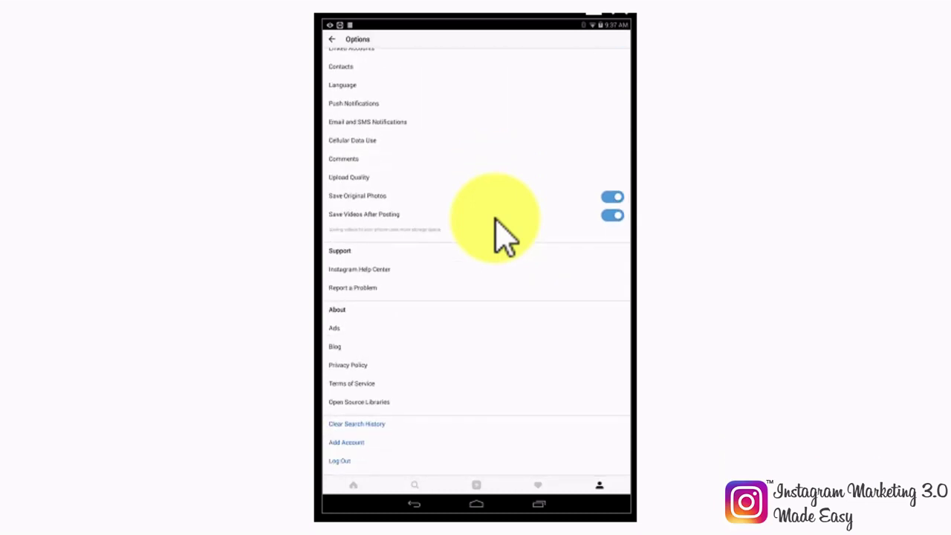
{"action": "left_click", "coordinate": [332, 38]}
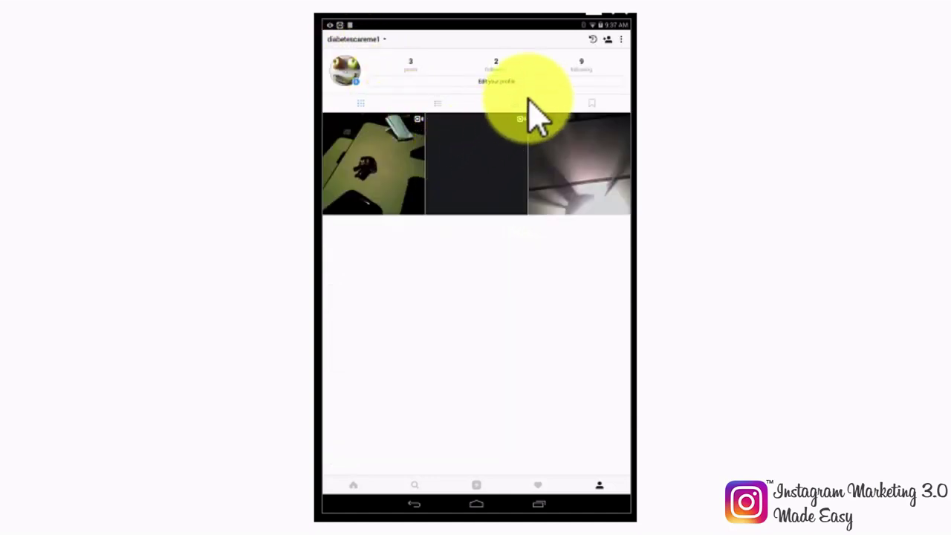
{"action": "left_click", "coordinate": [607, 39]}
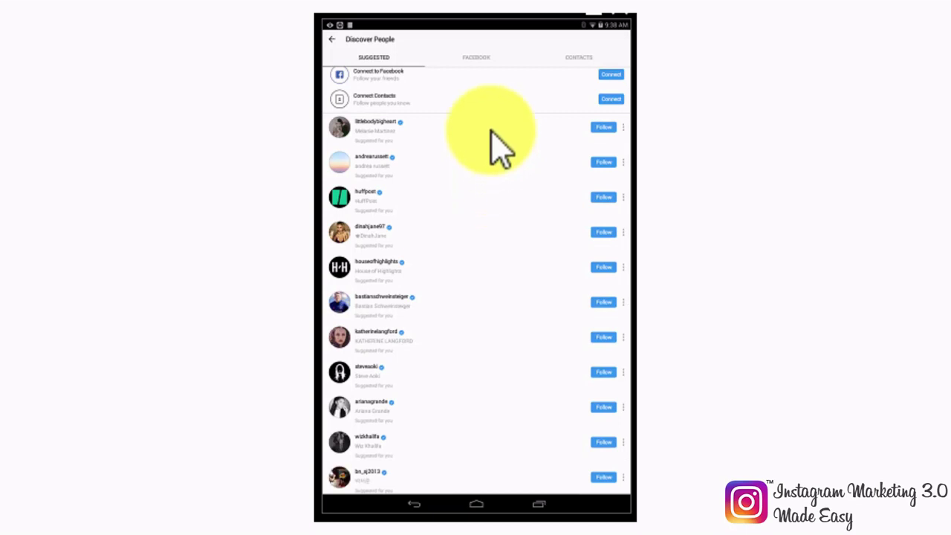
Step: Check the Facebook and Contacts finders in Discover People, then return to the profile
{"action": "left_click", "coordinate": [488, 59]}
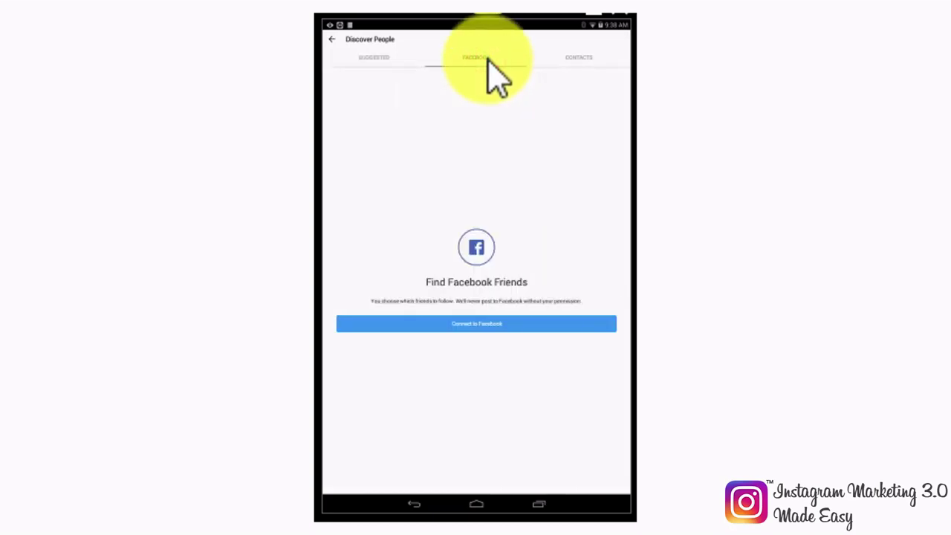
{"action": "left_click", "coordinate": [586, 60]}
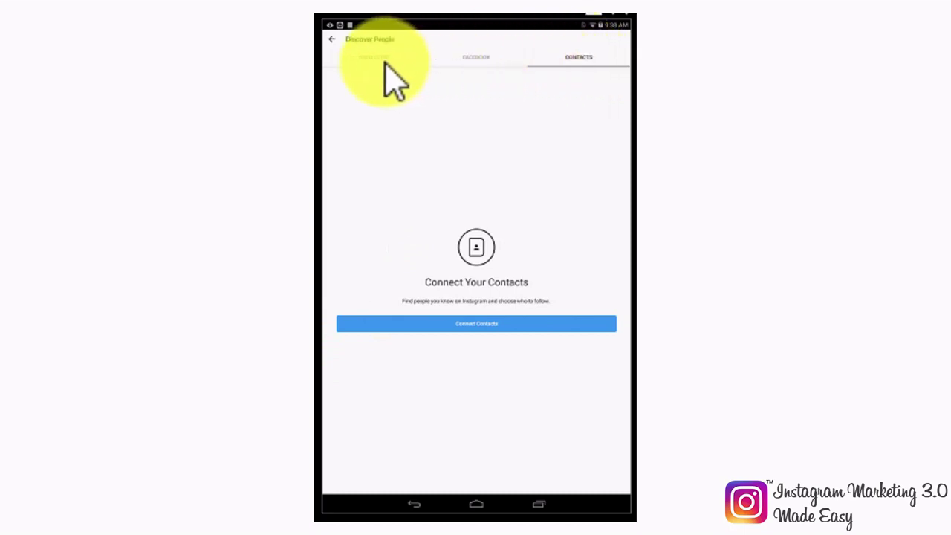
{"action": "left_click", "coordinate": [333, 40]}
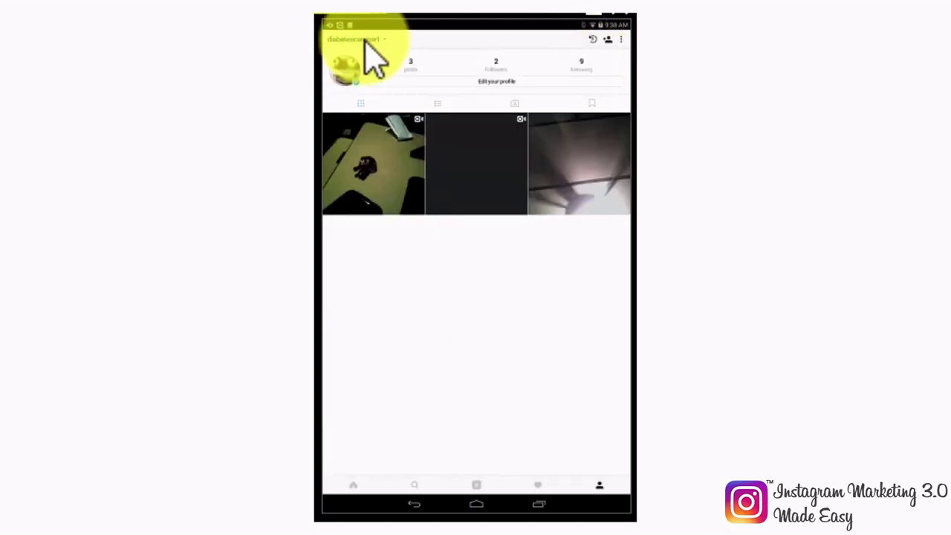
Step: View the empty archive, then open the Edit profile form
{"action": "left_click", "coordinate": [593, 40]}
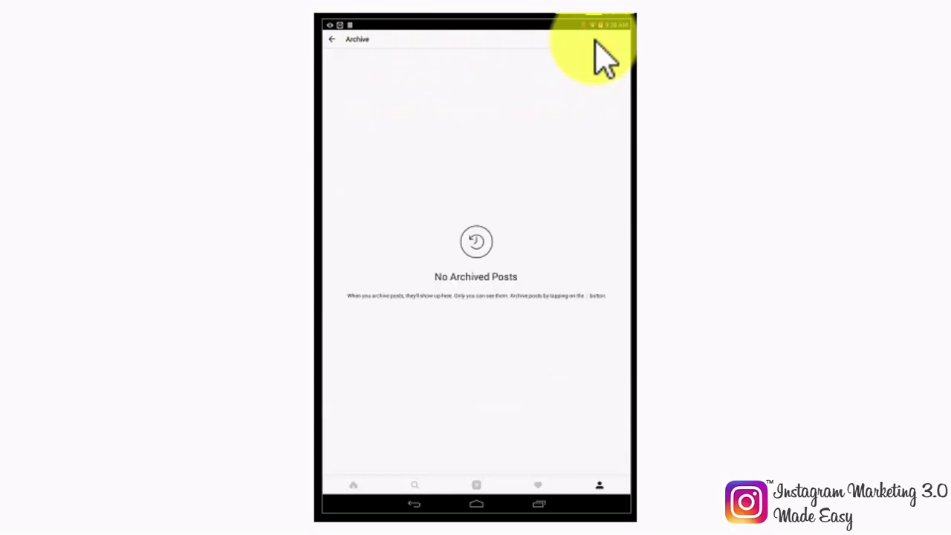
{"action": "left_click", "coordinate": [333, 40]}
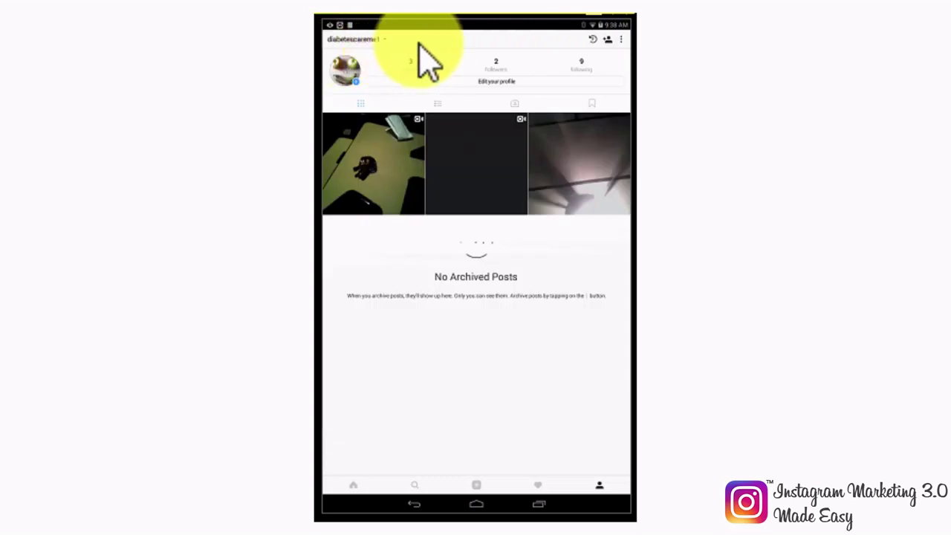
{"action": "left_click", "coordinate": [512, 81]}
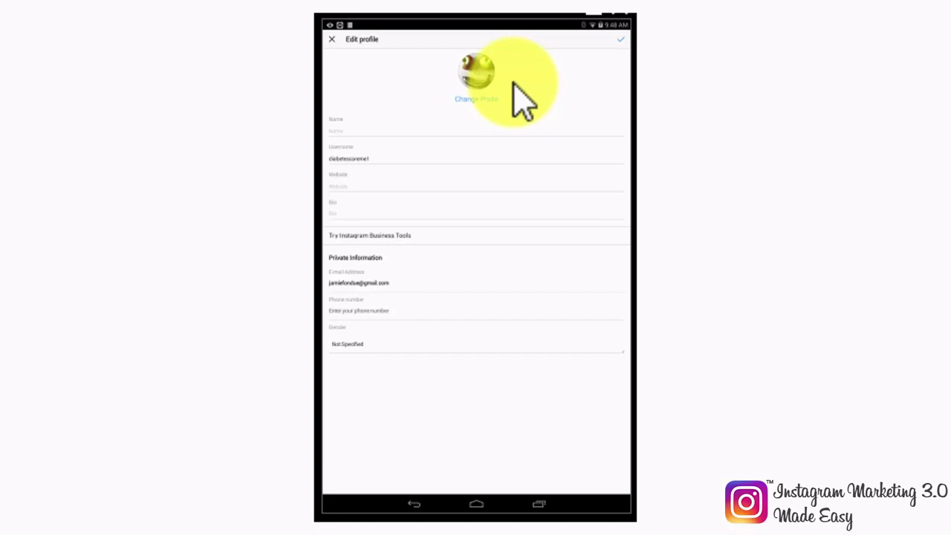
Step: Dismiss the Change Photo choices and close Edit profile without saving changes
{"action": "left_click", "coordinate": [476, 100]}
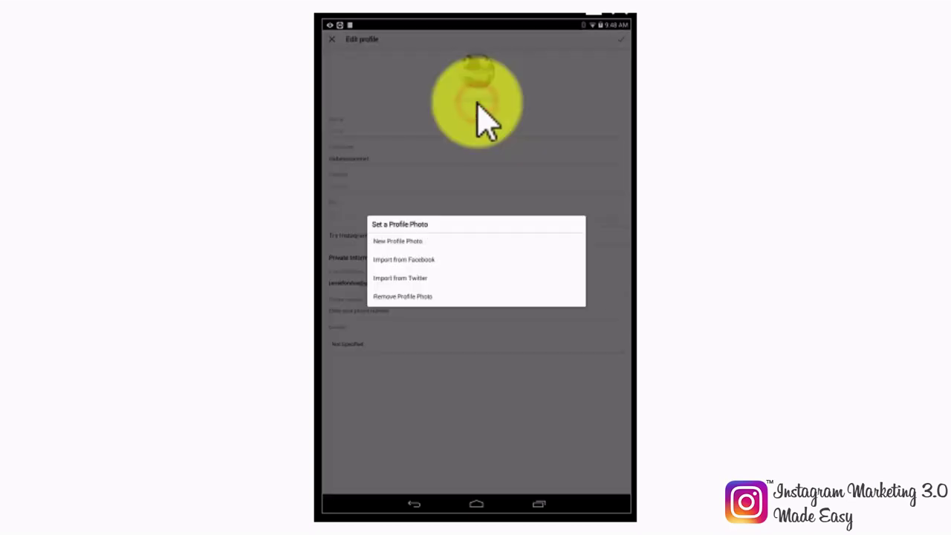
{"action": "left_click", "coordinate": [434, 150]}
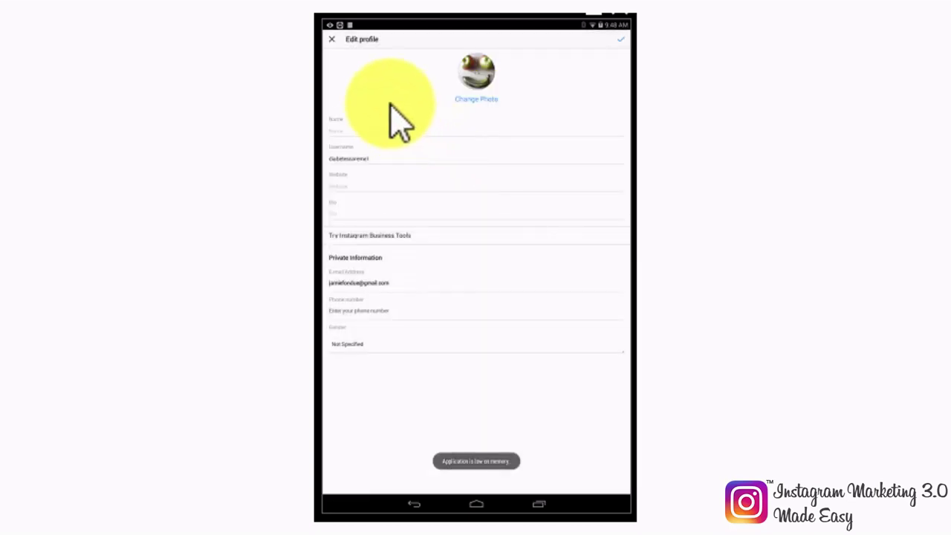
{"action": "left_click", "coordinate": [332, 40]}
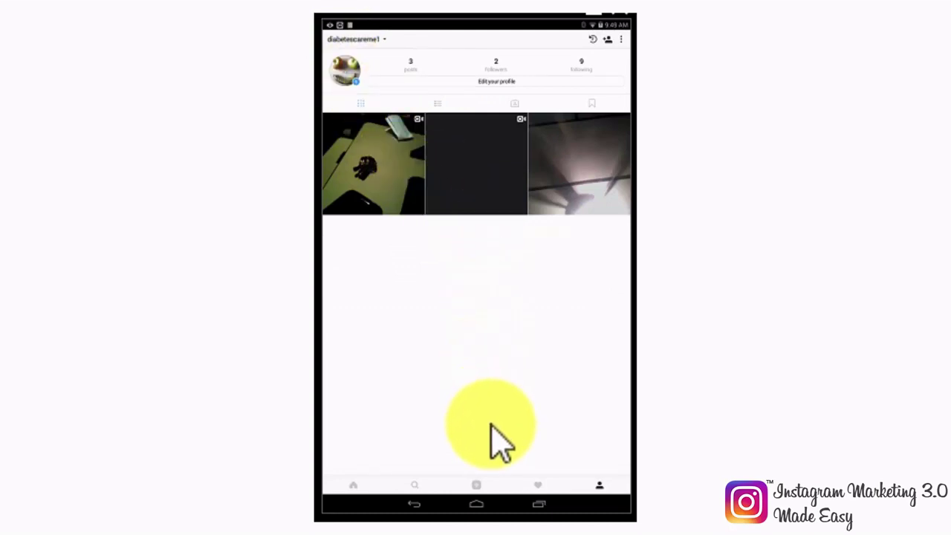
{"action": "left_click", "coordinate": [538, 485]}
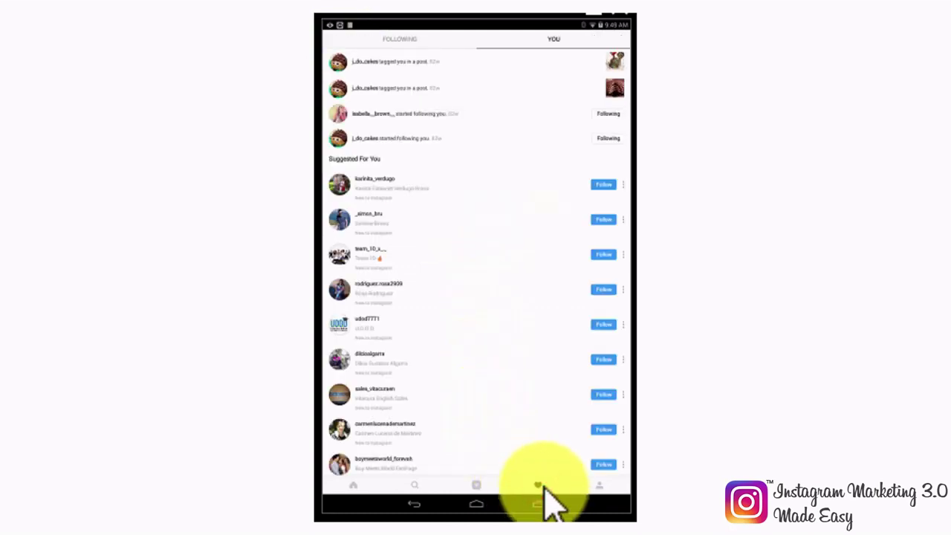
Step: Review the FOLLOWING and YOU activity tabs and scroll through suggested accounts
{"action": "left_click", "coordinate": [408, 41]}
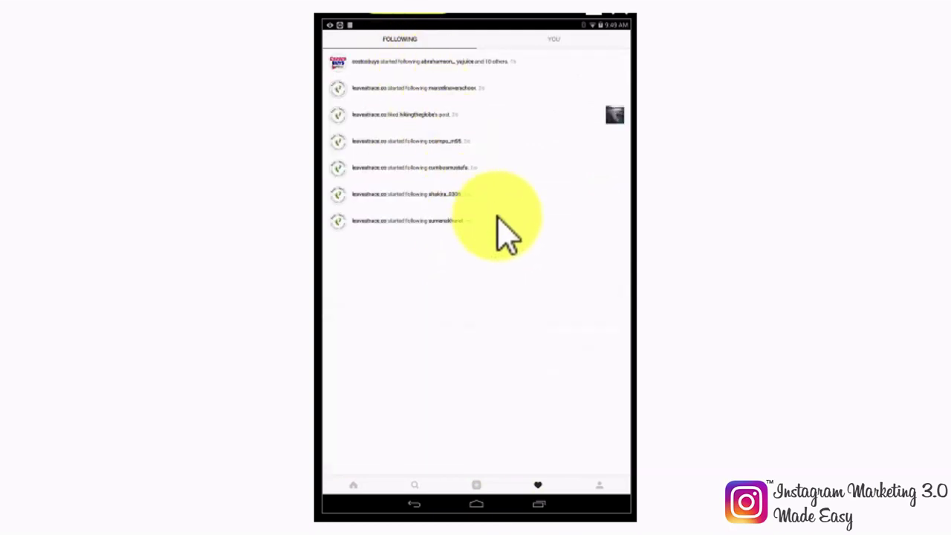
{"action": "left_click", "coordinate": [546, 40]}
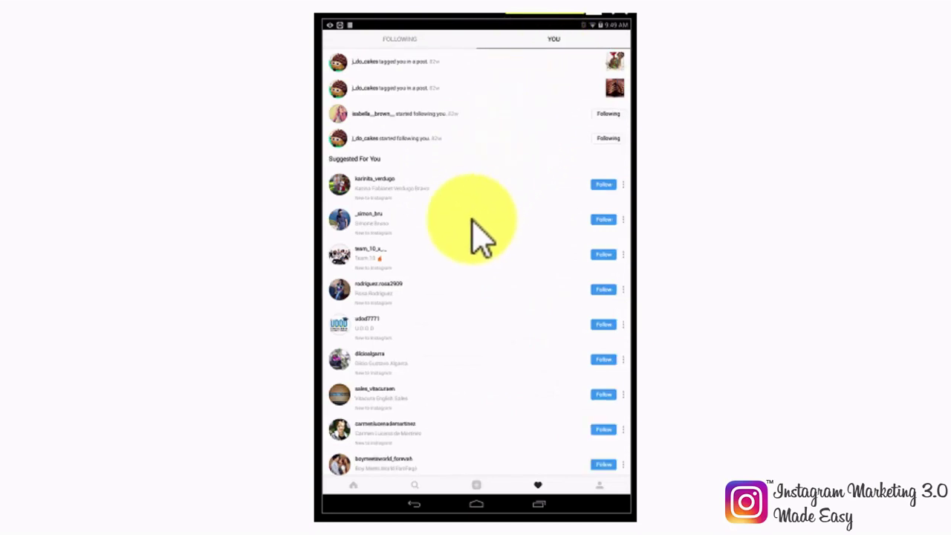
{"action": "scroll", "coordinate": [479, 237], "scroll_direction": "down", "scroll_amount": 6}
{"action": "scroll", "coordinate": [481, 238], "scroll_direction": "down", "scroll_amount": 3}
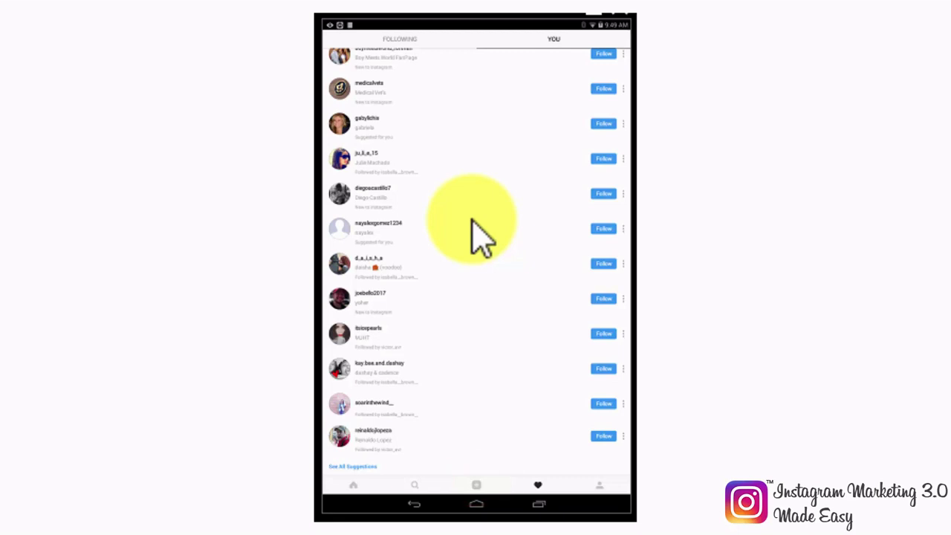
{"action": "left_click", "coordinate": [476, 485]}
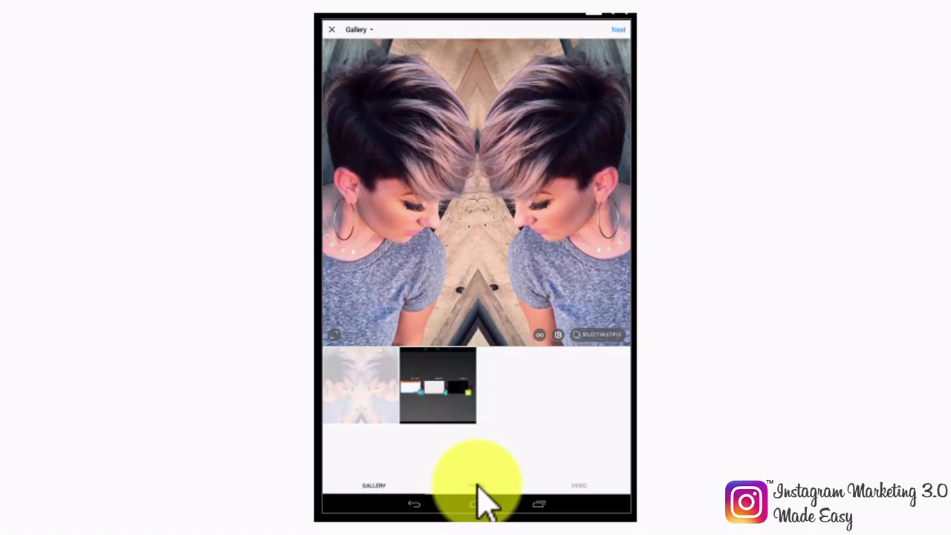
Step: Switch the new-post camera between PHOTO and VIDEO modes, then close it without posting
{"action": "left_click", "coordinate": [476, 486]}
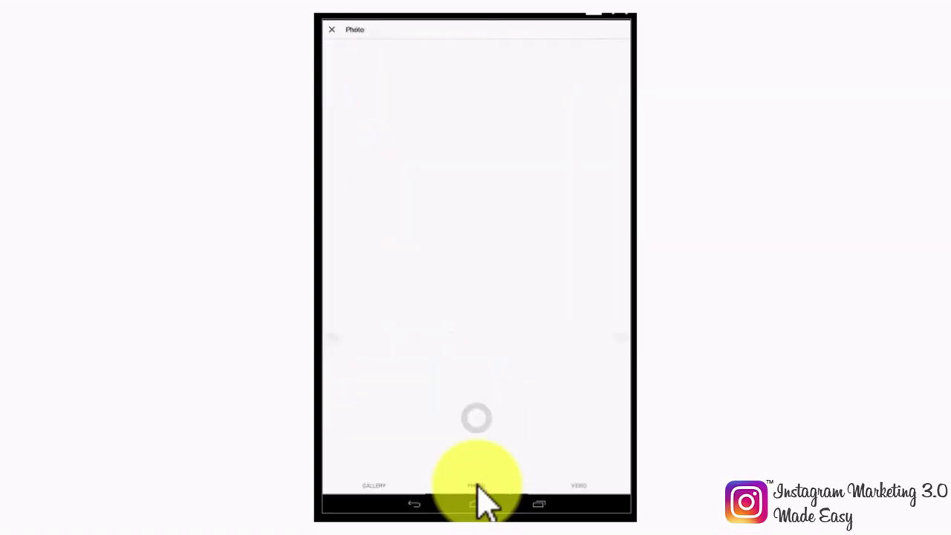
{"action": "left_click", "coordinate": [578, 486]}
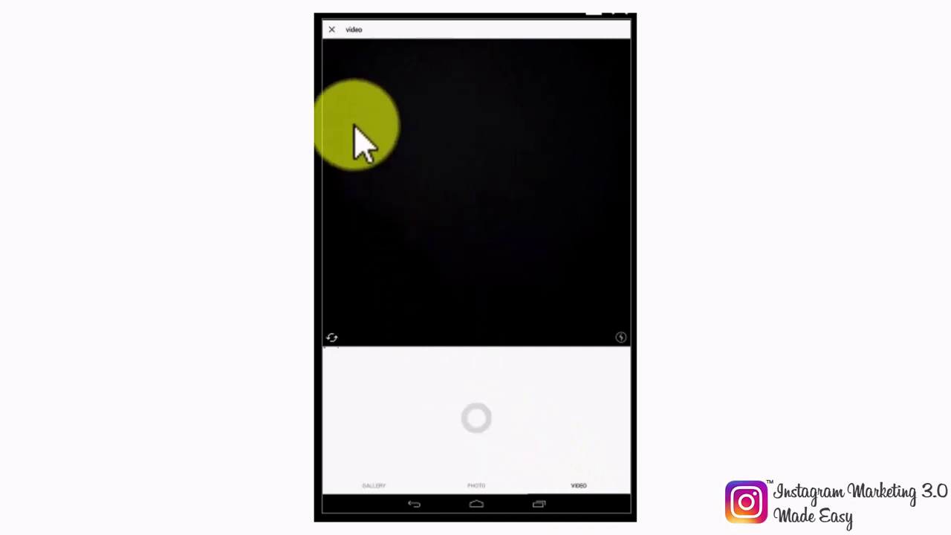
{"action": "left_click", "coordinate": [331, 29]}
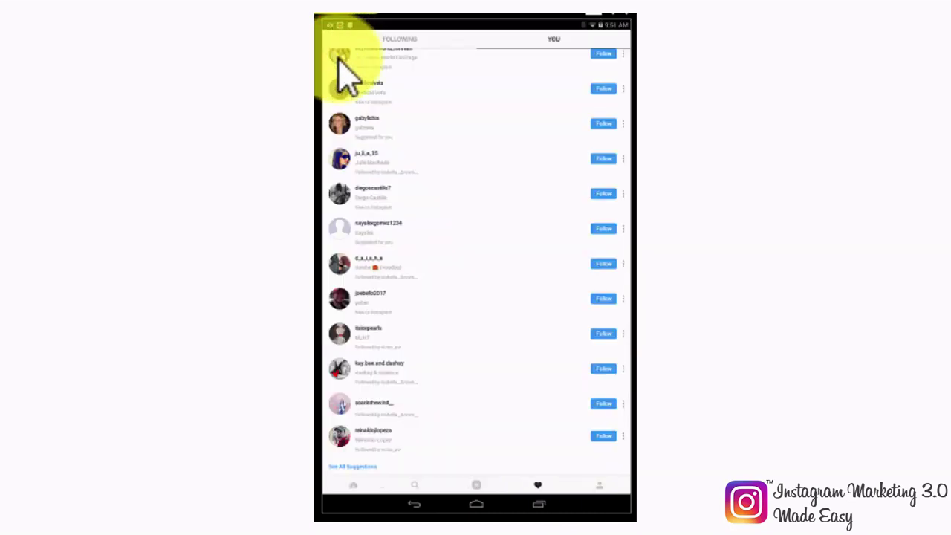
Step: Open Explore, try its search bar, then go back to the home feed
{"action": "left_click", "coordinate": [415, 485]}
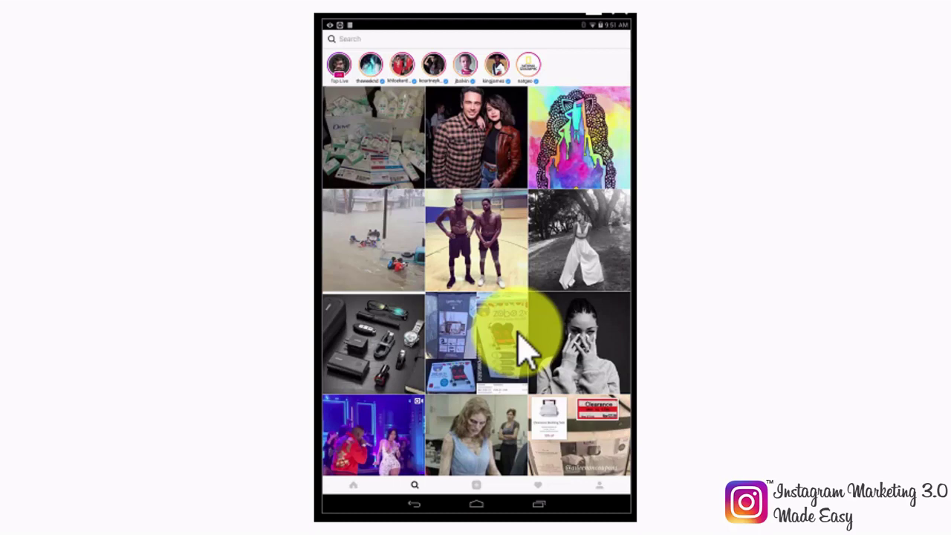
{"action": "left_click", "coordinate": [352, 40]}
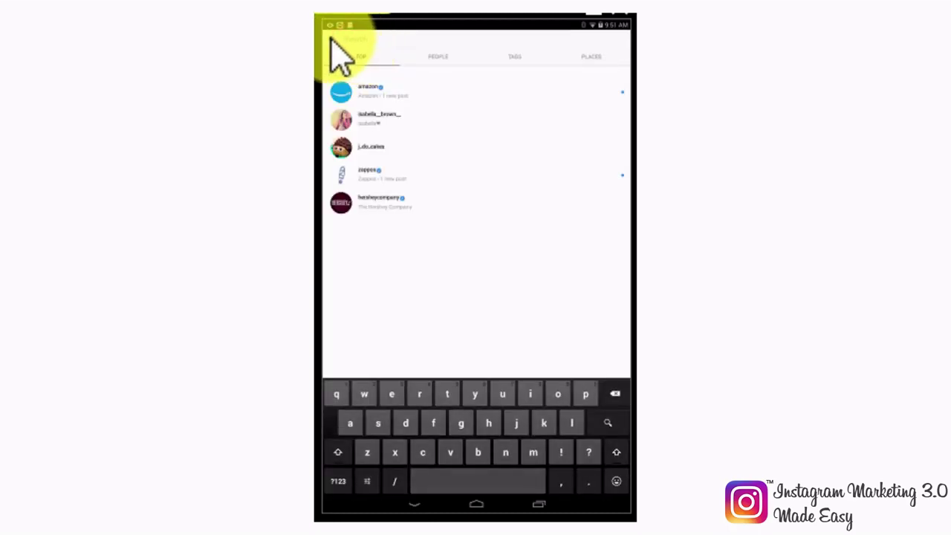
{"action": "left_click", "coordinate": [331, 39]}
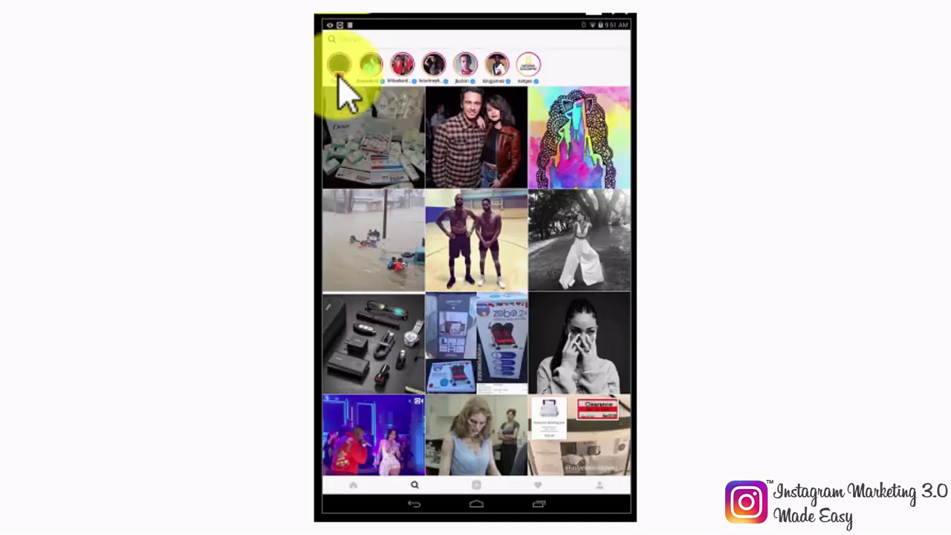
{"action": "left_click", "coordinate": [349, 483]}
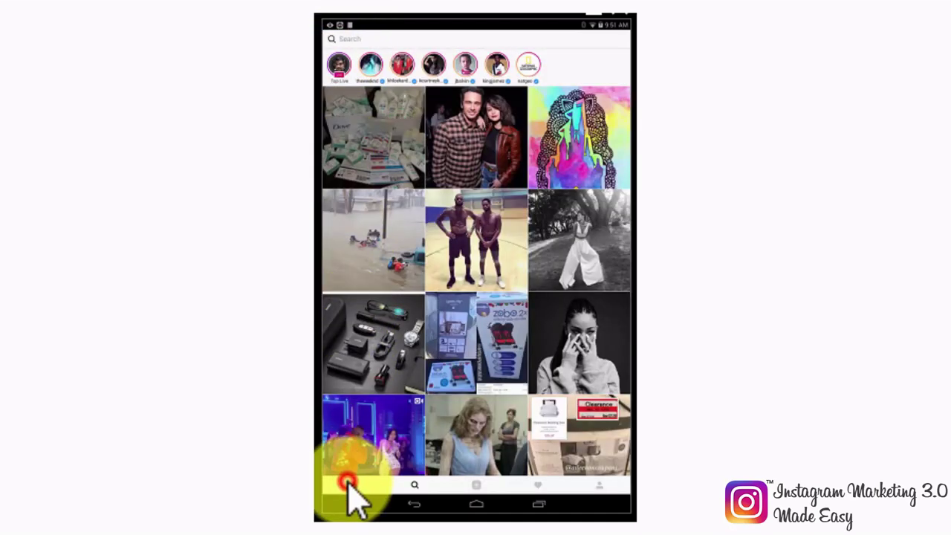
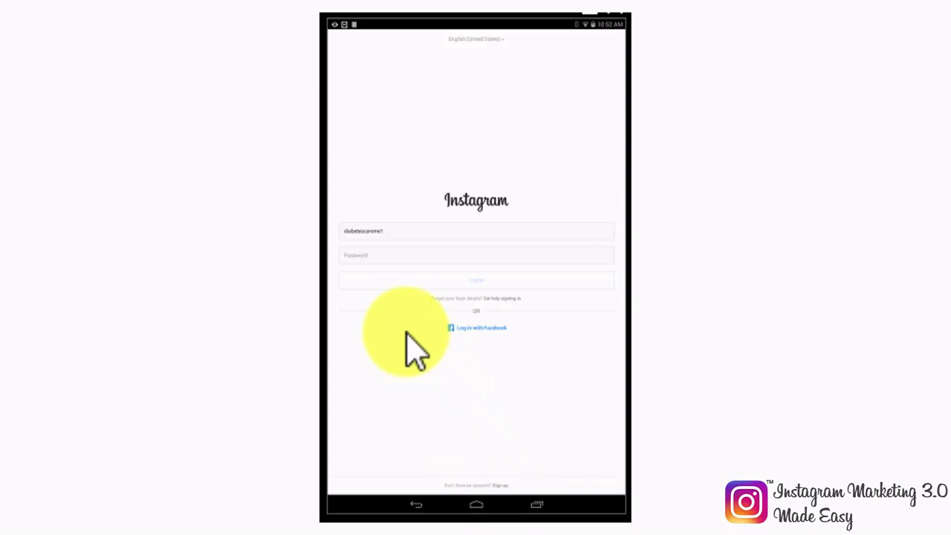
Step: Log in to Instagram with the account's username and password
{"action": "left_click", "coordinate": [418, 230]}
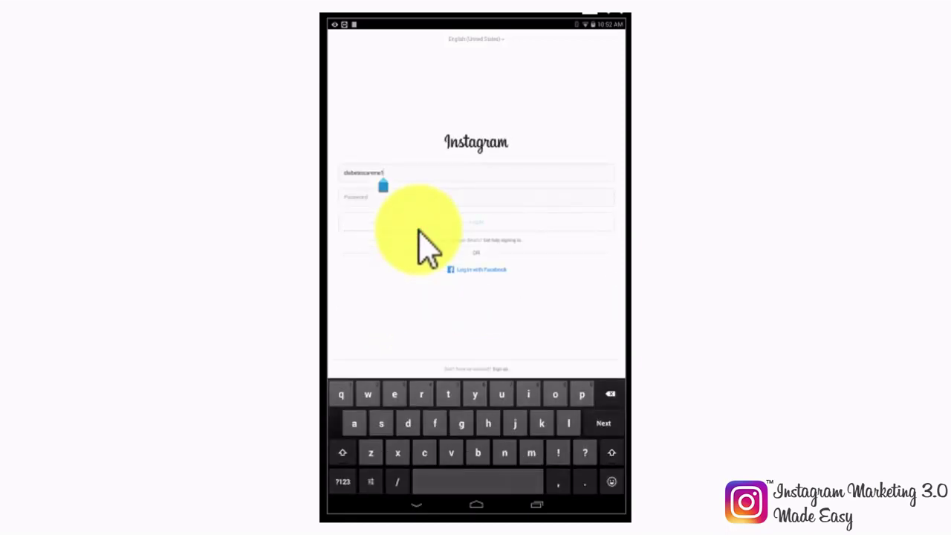
{"action": "left_click", "coordinate": [372, 197]}
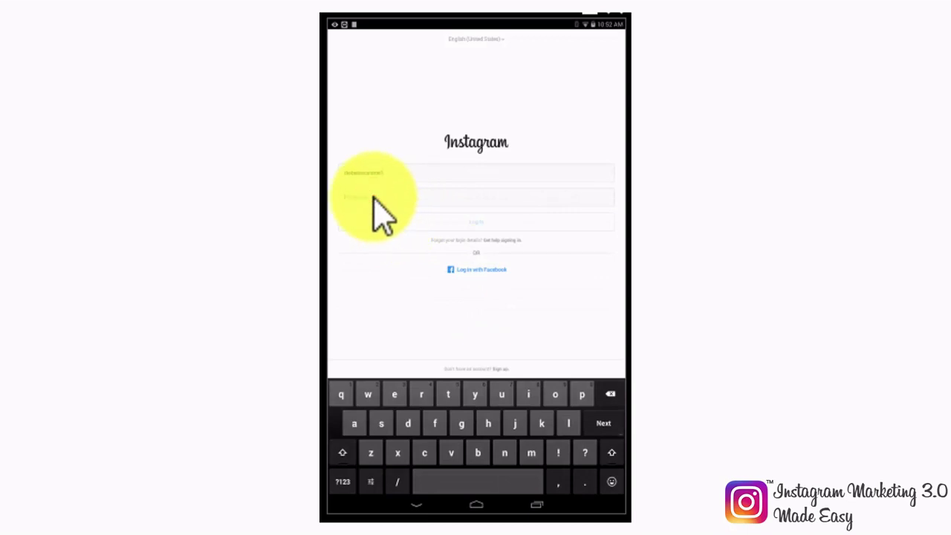
{"action": "type", "text": "••••••••"}
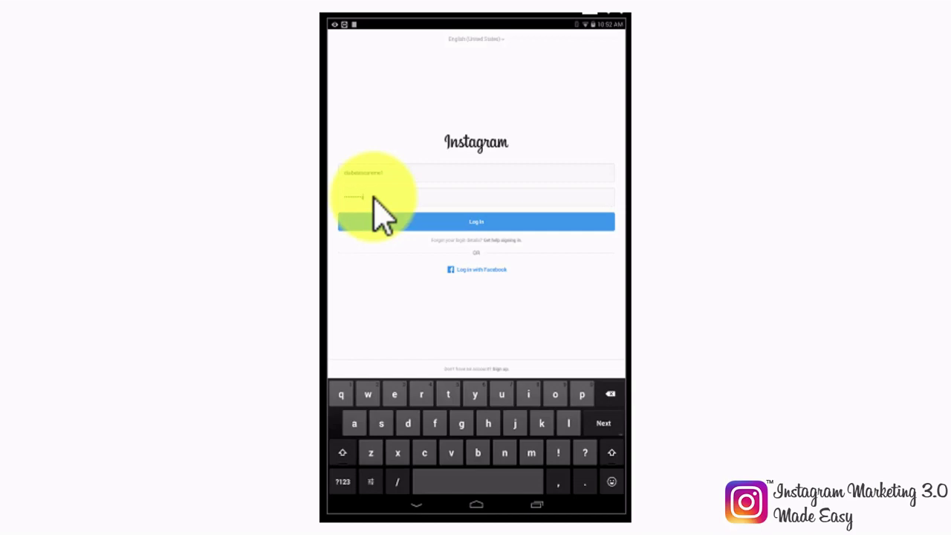
{"action": "left_click", "coordinate": [489, 217]}
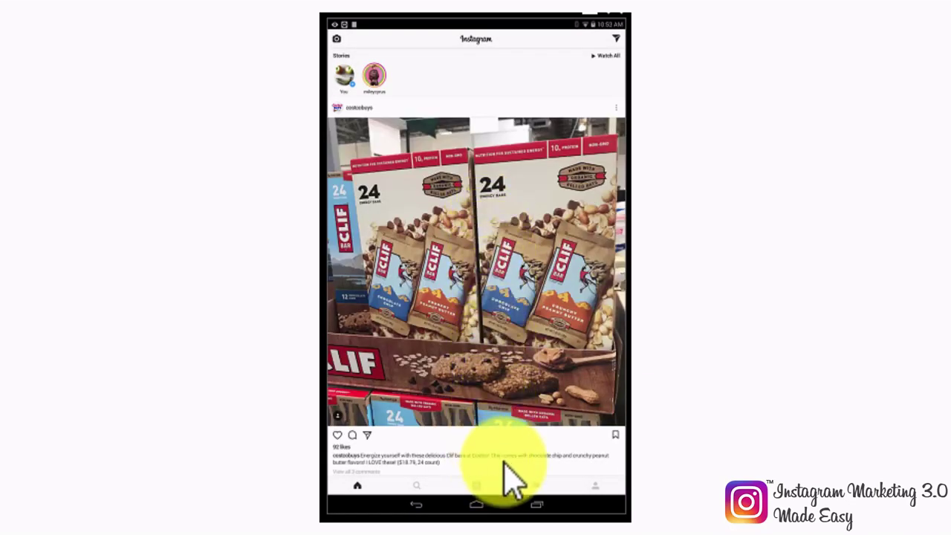
Step: Open the Options menu from the account's own profile page
{"action": "left_click", "coordinate": [595, 485]}
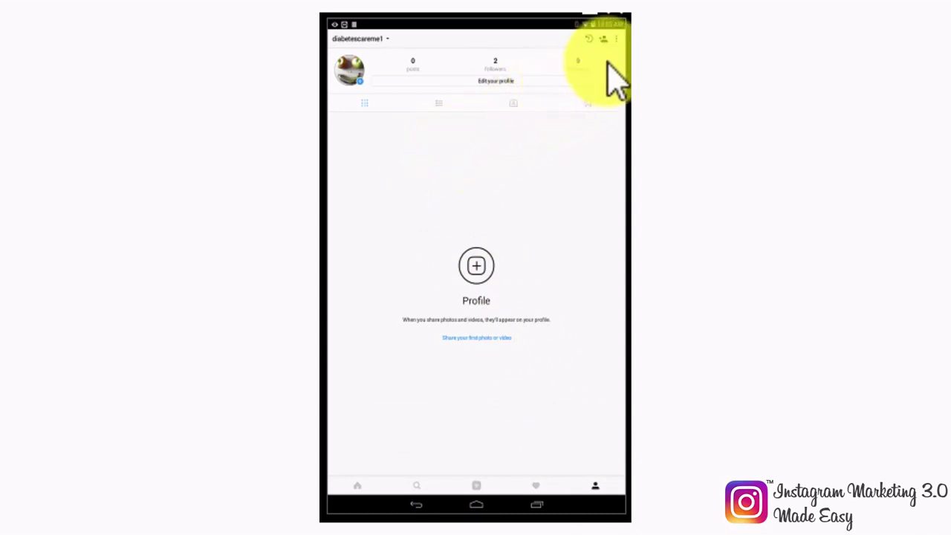
{"action": "left_click", "coordinate": [616, 40]}
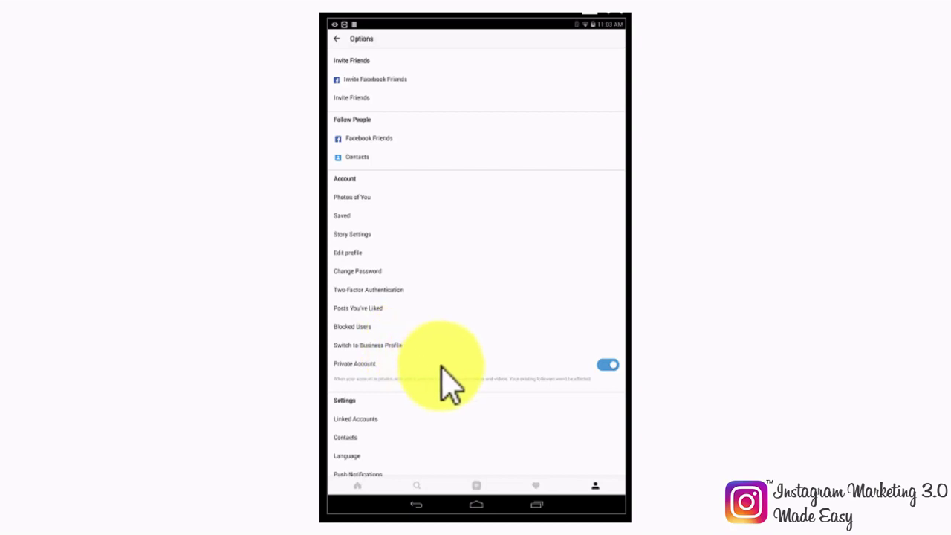
Step: Turn off Private Account, confirm going public, and choose Switch to Business Profile
{"action": "left_click", "coordinate": [604, 365]}
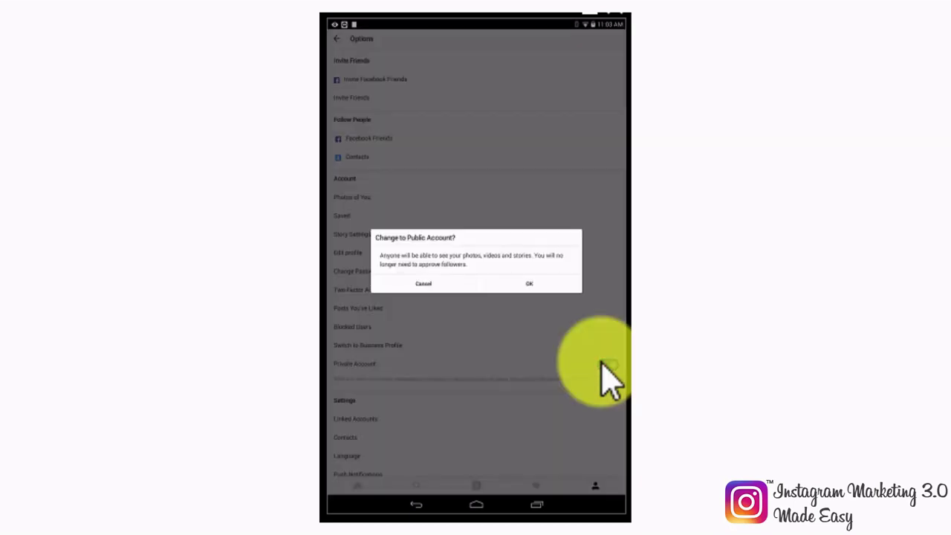
{"action": "left_click", "coordinate": [521, 282]}
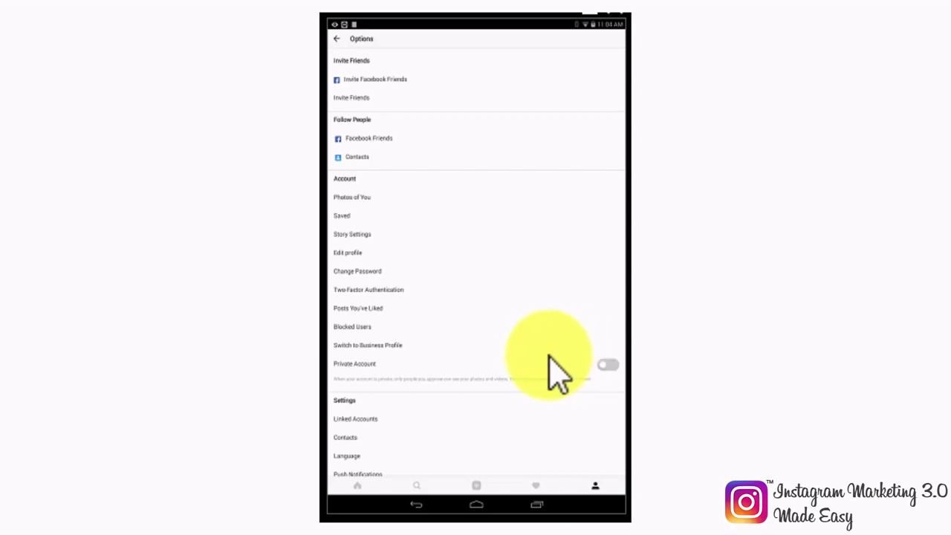
{"action": "left_click", "coordinate": [390, 344]}
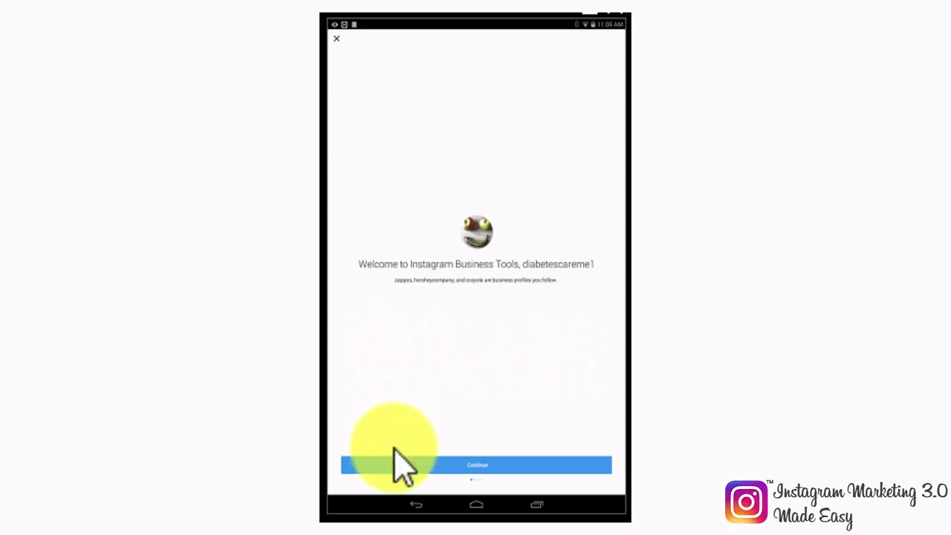
Step: Continue through the Welcome, Business Profile, Insights and Promotions introduction pages
{"action": "left_click", "coordinate": [395, 462]}
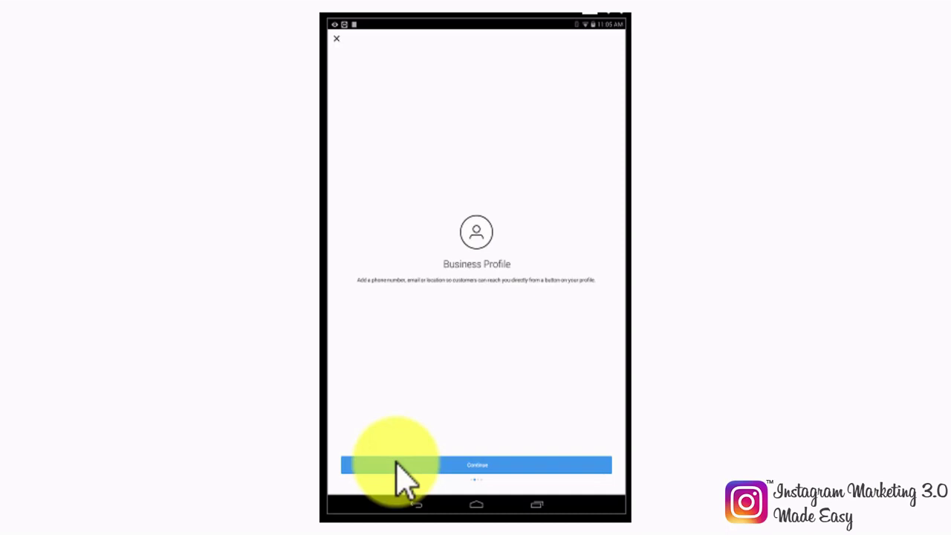
{"action": "left_click", "coordinate": [396, 466]}
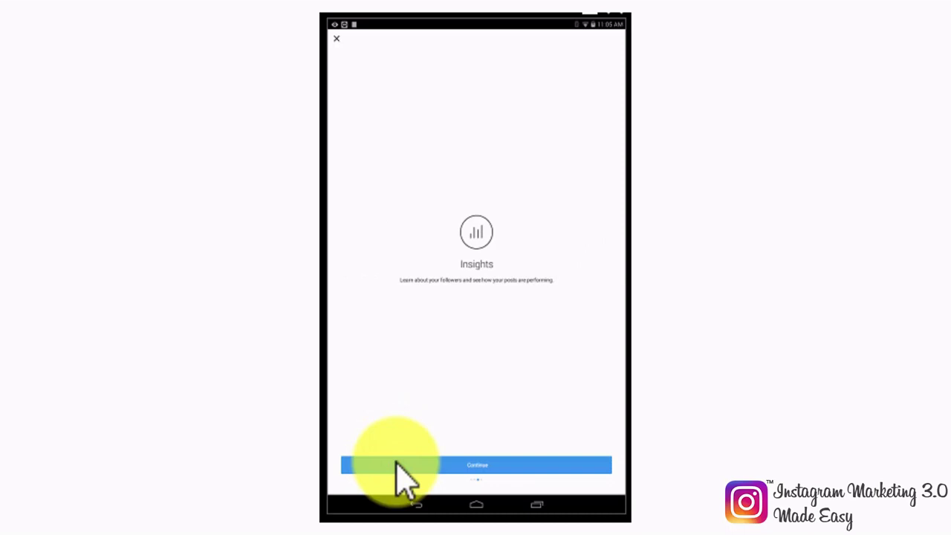
{"action": "left_click", "coordinate": [395, 464]}
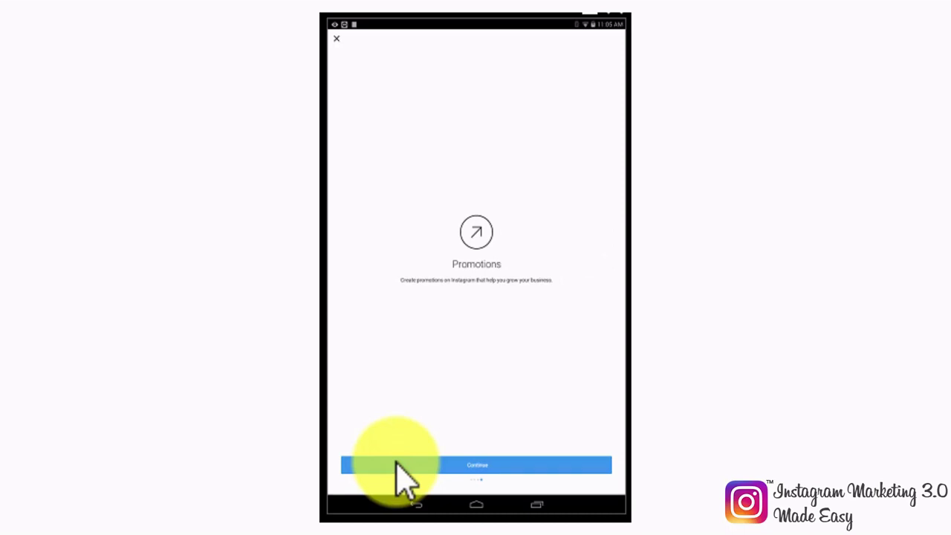
{"action": "left_click", "coordinate": [396, 464]}
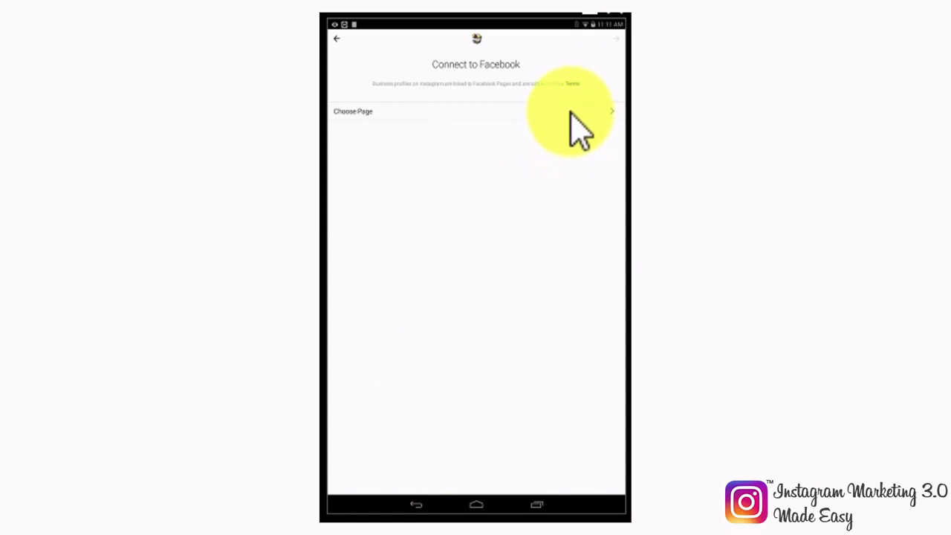
Step: Link Facebook, granting Public posting and Page-management permissions
{"action": "left_click", "coordinate": [571, 113]}
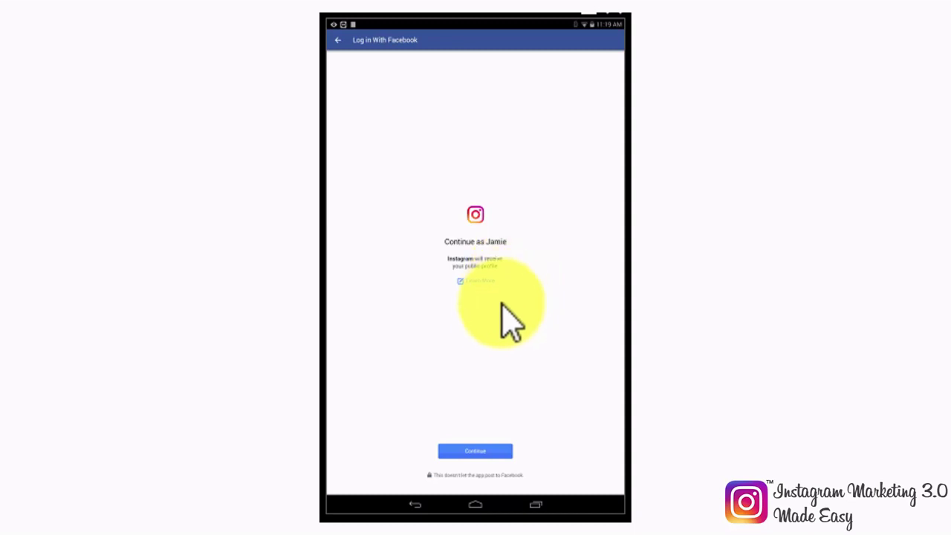
{"action": "left_click", "coordinate": [474, 450]}
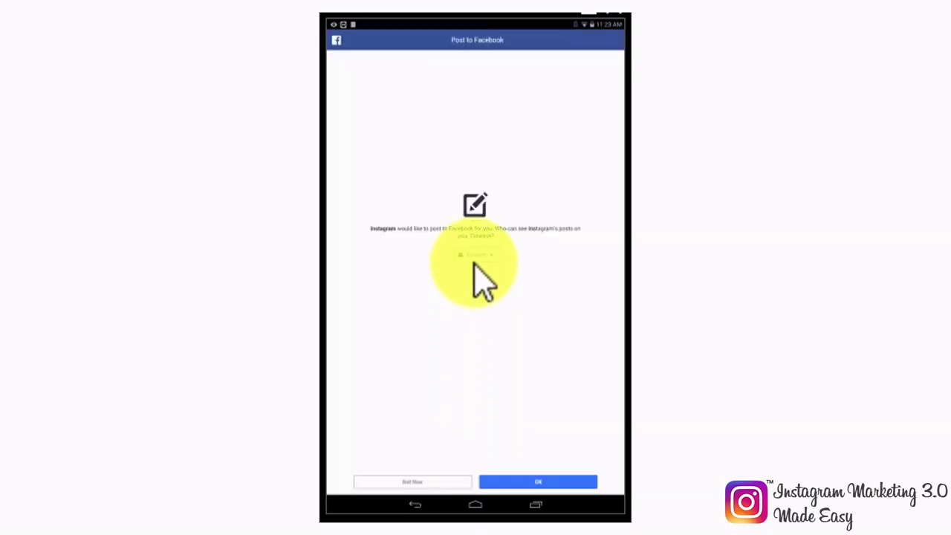
{"action": "left_click", "coordinate": [477, 255]}
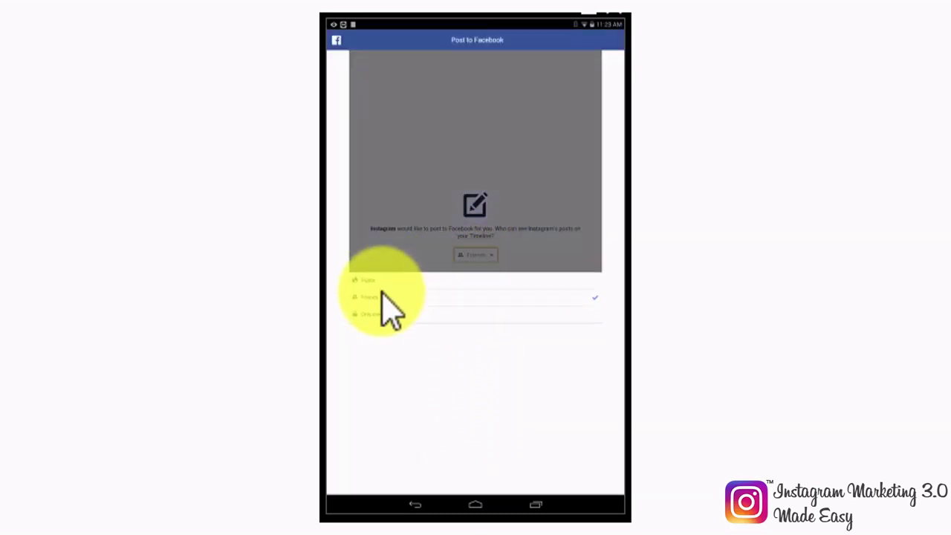
{"action": "left_click", "coordinate": [401, 280]}
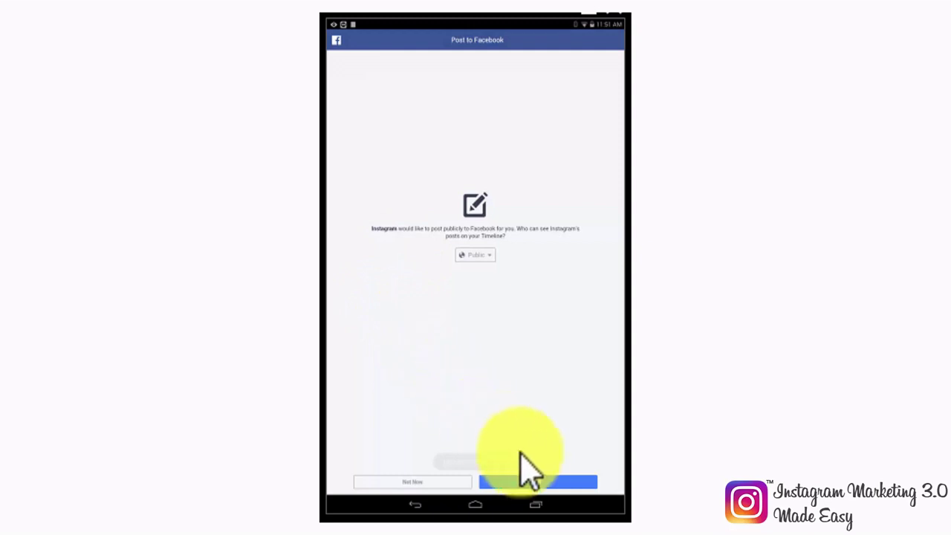
{"action": "left_click", "coordinate": [544, 483]}
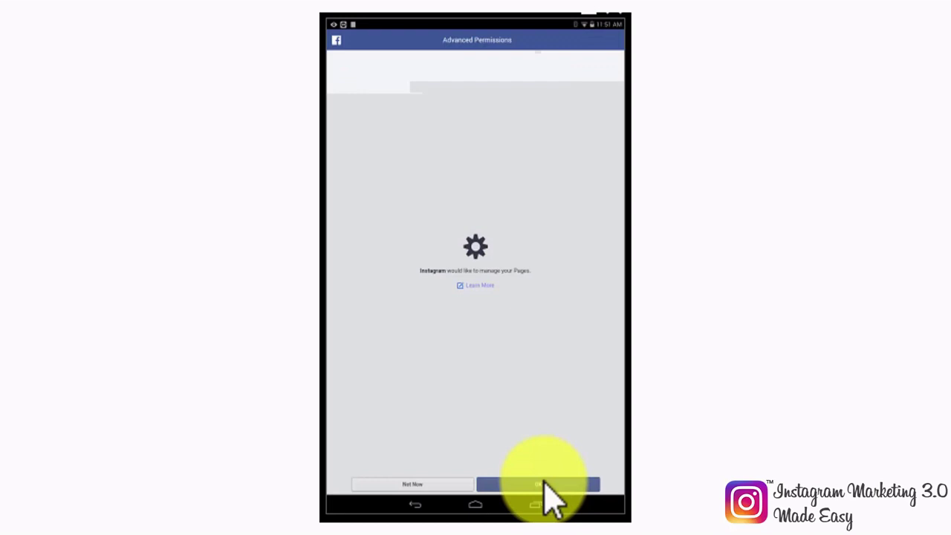
{"action": "left_click", "coordinate": [544, 483]}
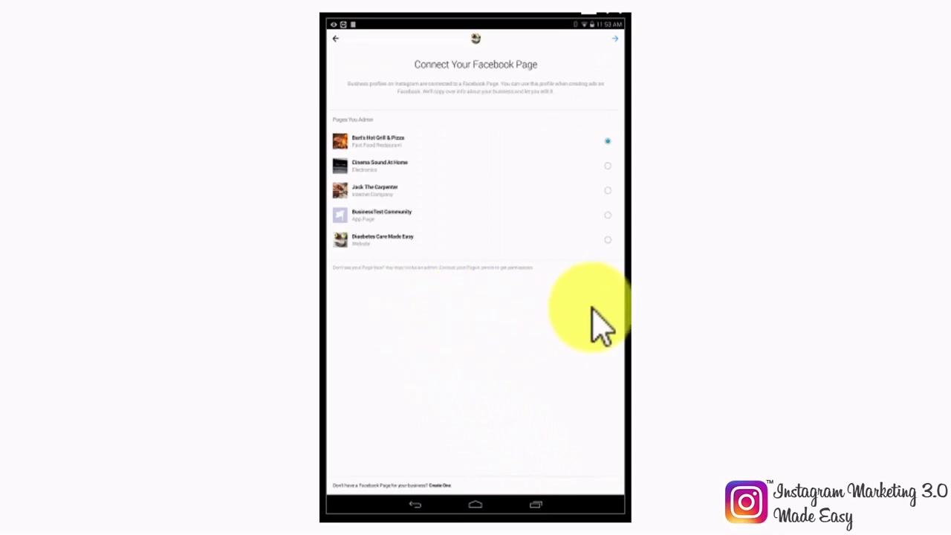
Step: Select the Diabetes Care Made Easy Facebook Page and continue
{"action": "left_click", "coordinate": [608, 242]}
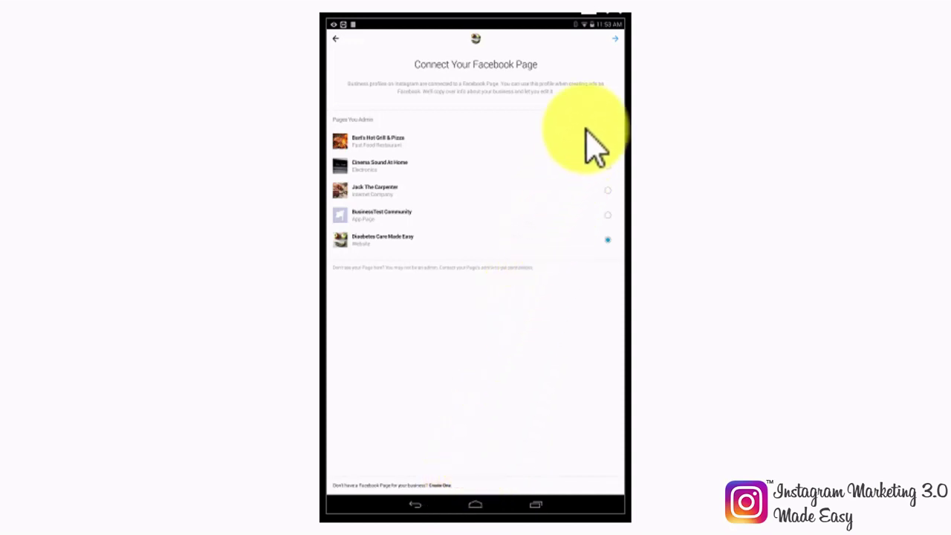
{"action": "left_click", "coordinate": [614, 39]}
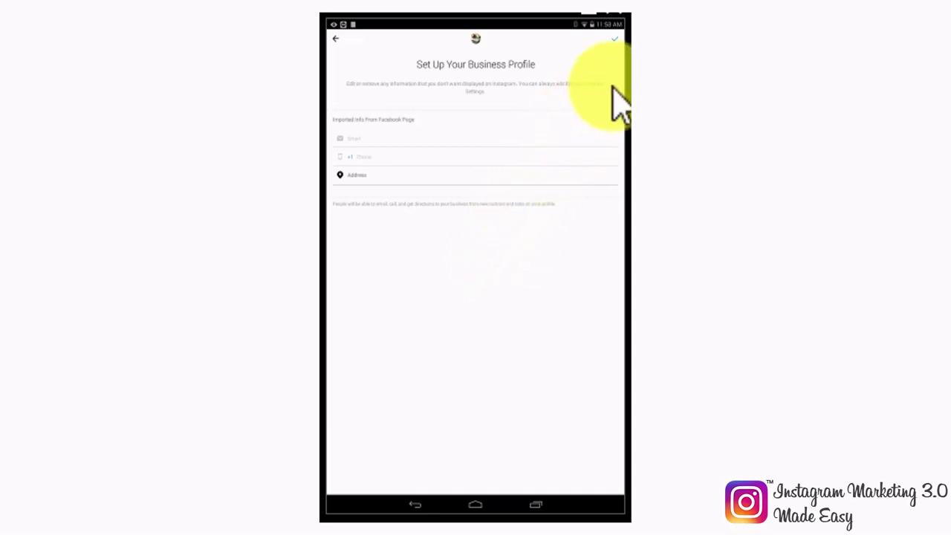
Step: Enter the contact's e-mail address in the Email field and save the business details
{"action": "left_click", "coordinate": [614, 38]}
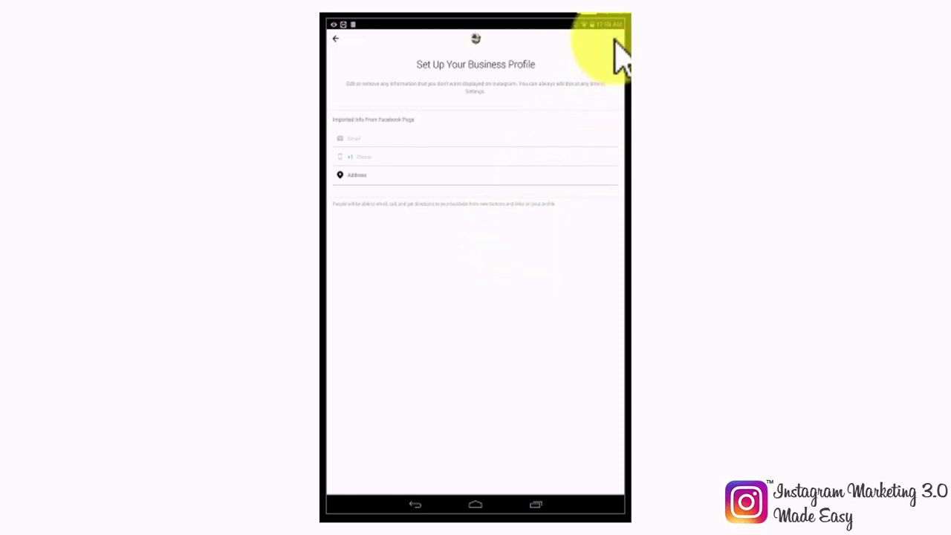
{"action": "left_click", "coordinate": [361, 139]}
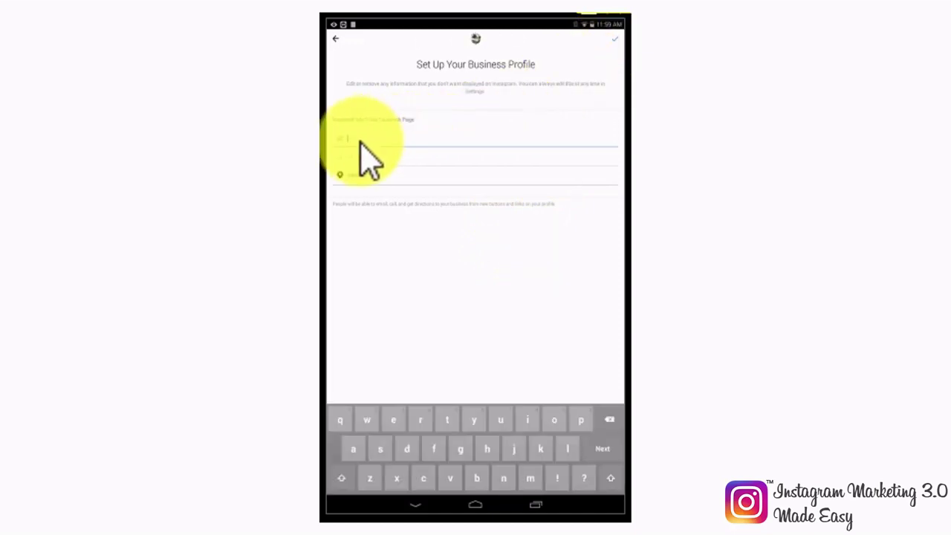
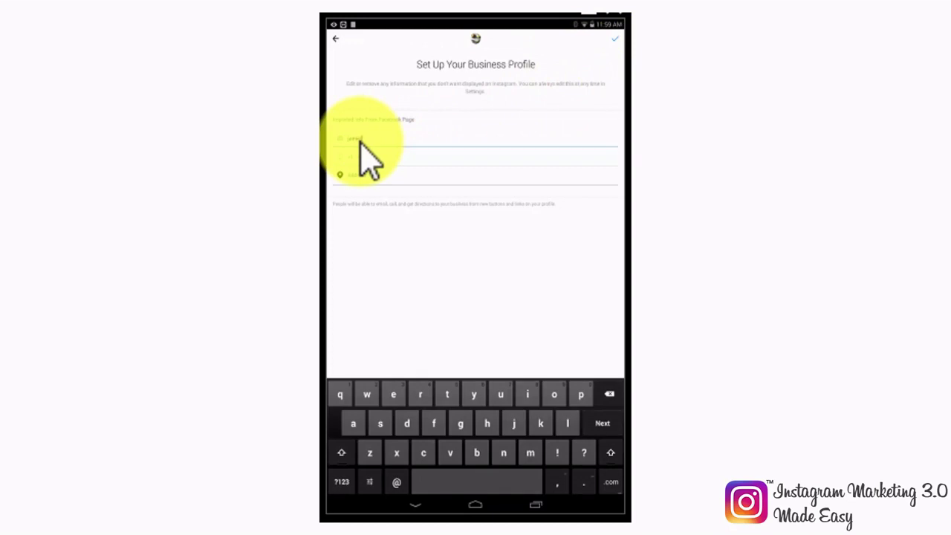
{"action": "left_click", "coordinate": [616, 38]}
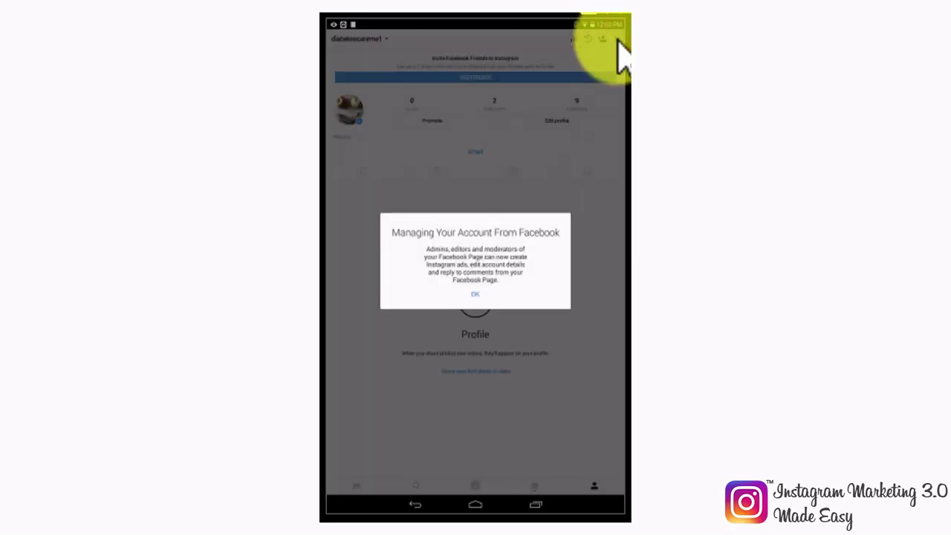
Step: Dismiss the Managing Your Account and Welcome dialogs
{"action": "left_click", "coordinate": [476, 296]}
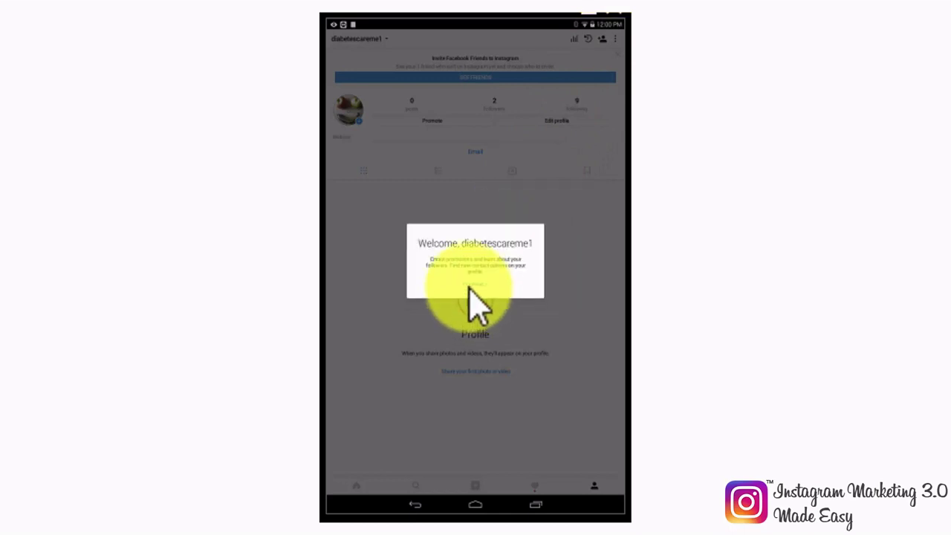
{"action": "left_click", "coordinate": [471, 286]}
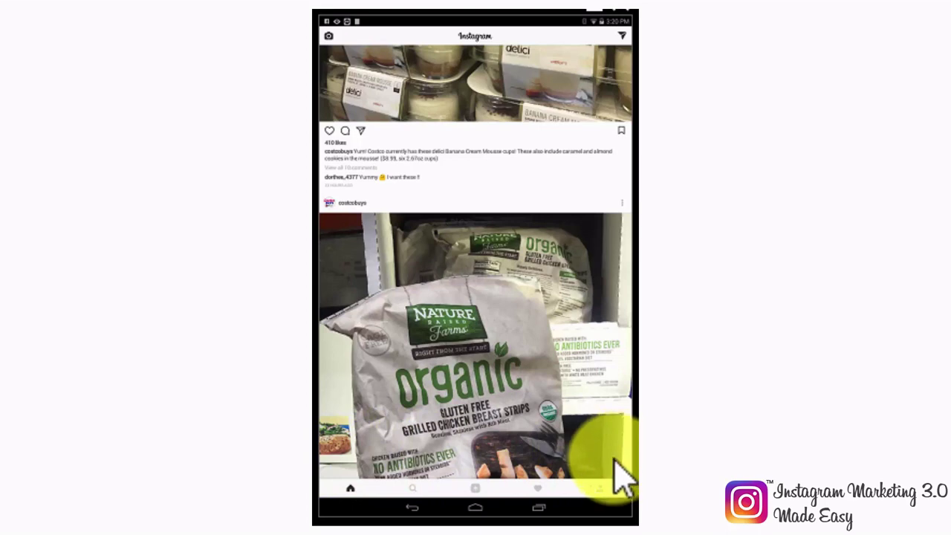
Step: In Edit Profile, append (Official) to the name and fill in the diabetescaremadeeasy.com website
{"action": "left_click", "coordinate": [602, 486]}
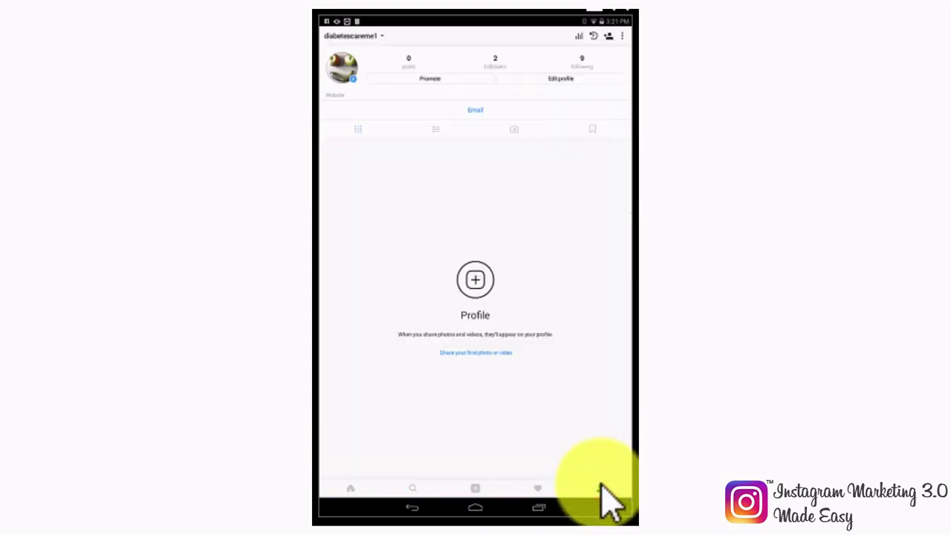
{"action": "left_click", "coordinate": [520, 77]}
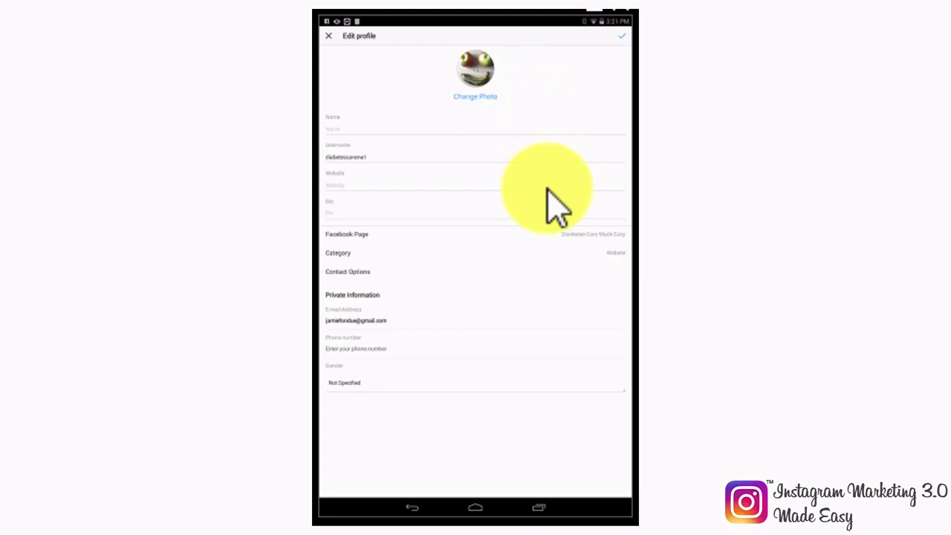
{"action": "left_click", "coordinate": [345, 134]}
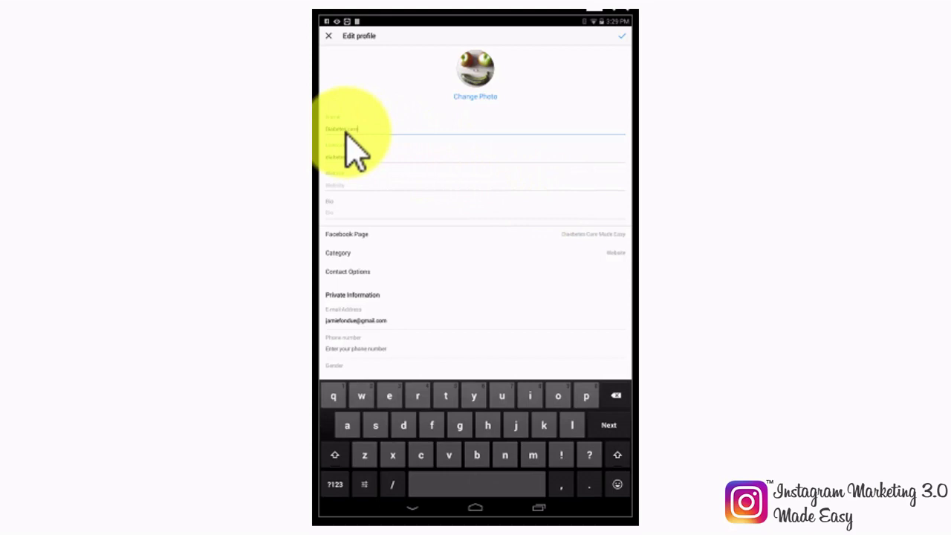
{"action": "type", "text": "(Official)"}
{"action": "left_click", "coordinate": [346, 191]}
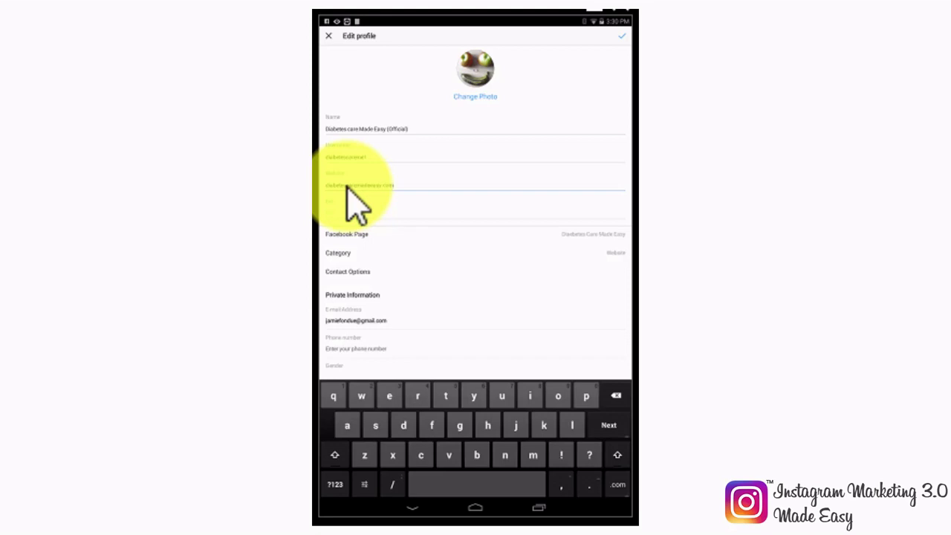
Step: Write the bio "The Official DCME Instagram account is up now!"
{"action": "left_click", "coordinate": [344, 214]}
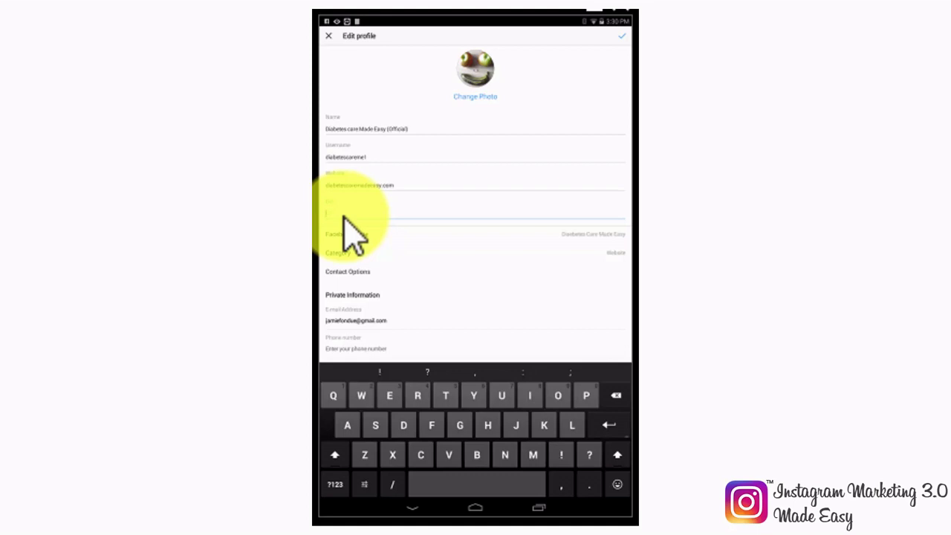
{"action": "type", "text": "Your ch"}
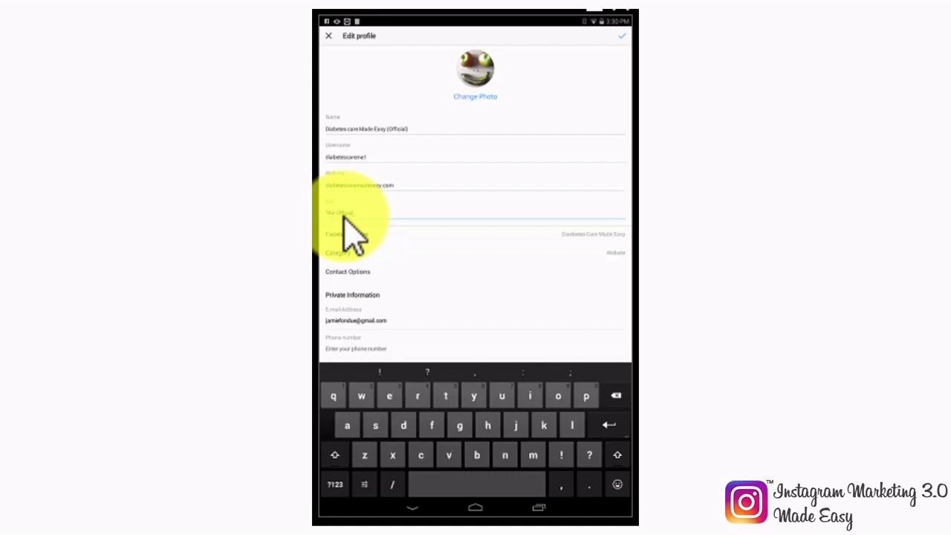
{"action": "type", "text": " instagram pro"}
{"action": "key", "text": "BackSpace"}
{"action": "key", "text": "BackSpace"}
{"action": "key", "text": "BackSpace"}
{"action": "type", "text": "account is up now!"}
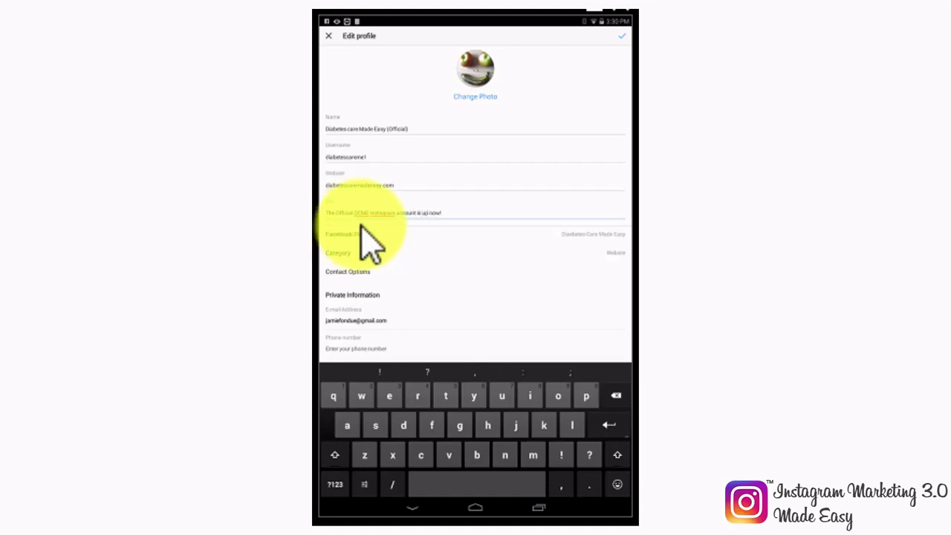
{"action": "scroll", "coordinate": [440, 279], "scroll_direction": "down", "scroll_amount": 1}
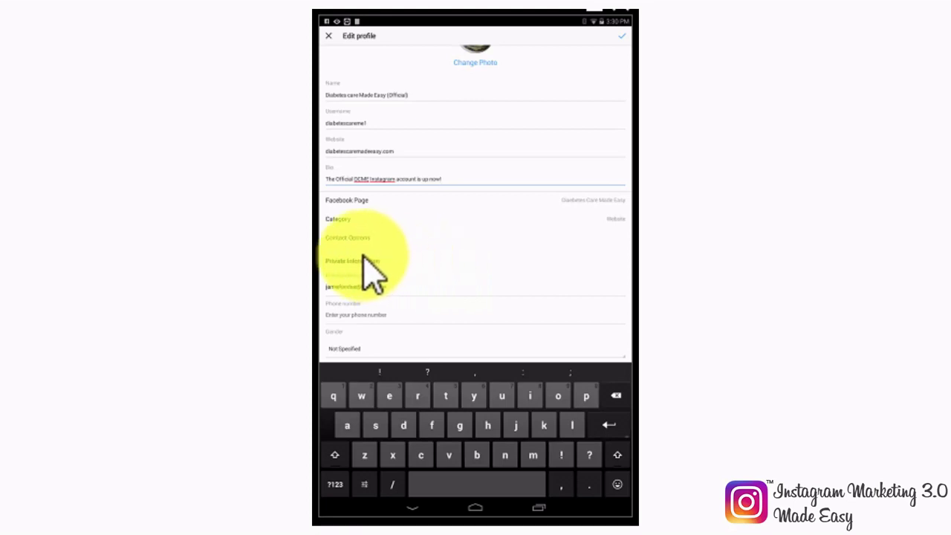
Step: In Contact Options, change the business email to a support address
{"action": "left_click", "coordinate": [347, 238]}
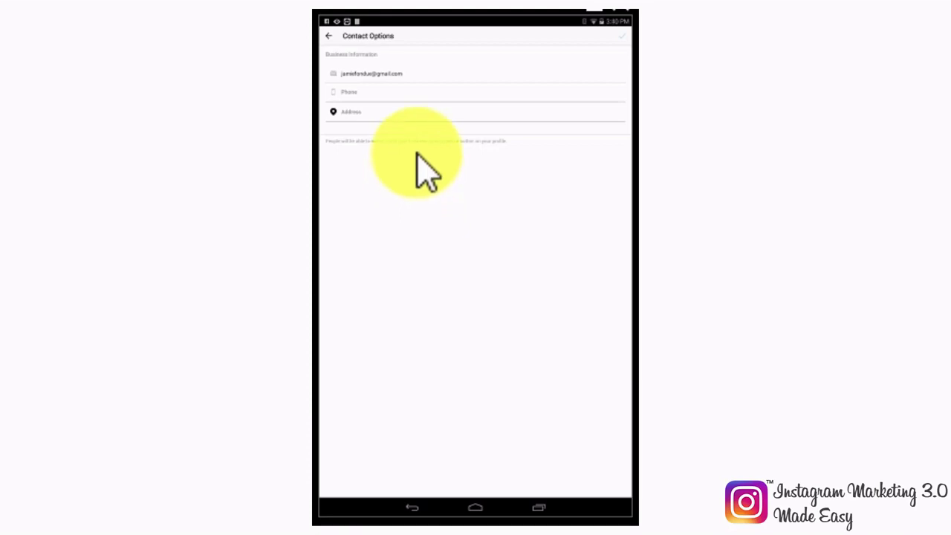
{"action": "left_click", "coordinate": [416, 73]}
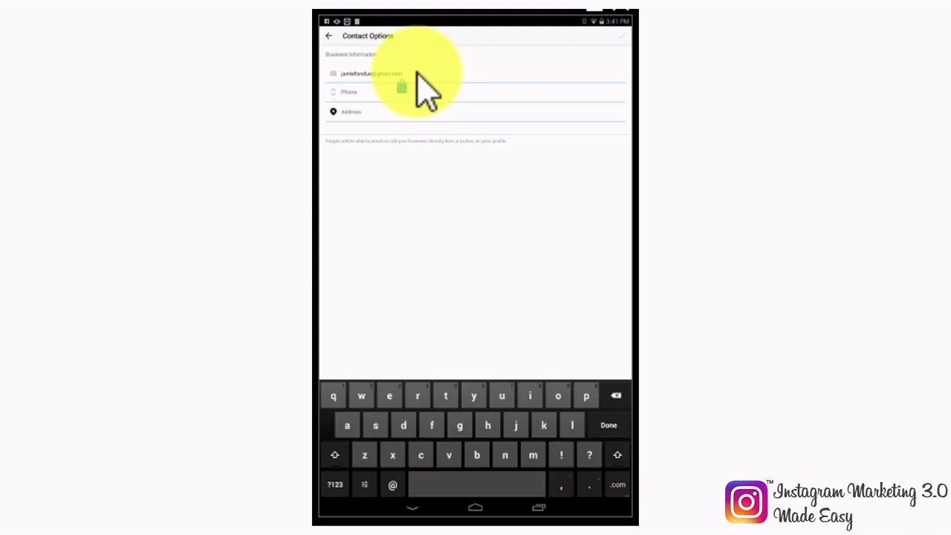
{"action": "key", "text": "BackSpace"}
{"action": "key", "text": "BackSpace"}
{"action": "key", "text": "BackSpace"}
{"action": "key", "text": "BackSpace"}
{"action": "key", "text": "BackSpace"}
{"action": "key", "text": "BackSpace"}
{"action": "key", "text": "BackSpace"}
{"action": "key", "text": "BackSpace"}
{"action": "key", "text": "BackSpace"}
{"action": "key", "text": "BackSpace"}
{"action": "key", "text": "BackSpace"}
{"action": "type", "text": "suppo"}
Step: Add a Venezuela (+58) business phone number with texting enabled
{"action": "left_click", "coordinate": [416, 94]}
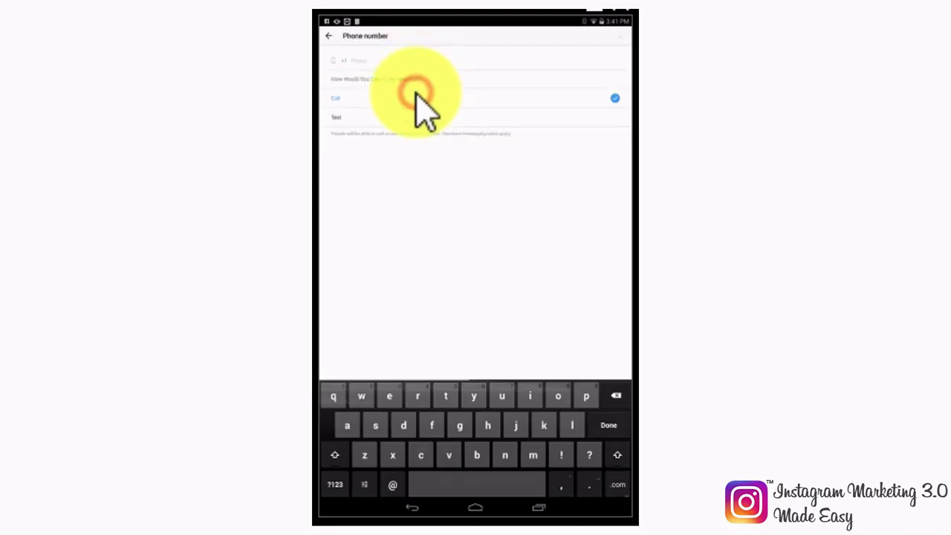
{"action": "left_click", "coordinate": [349, 59]}
{"action": "scroll", "coordinate": [471, 201], "scroll_direction": "down", "scroll_amount": 10}
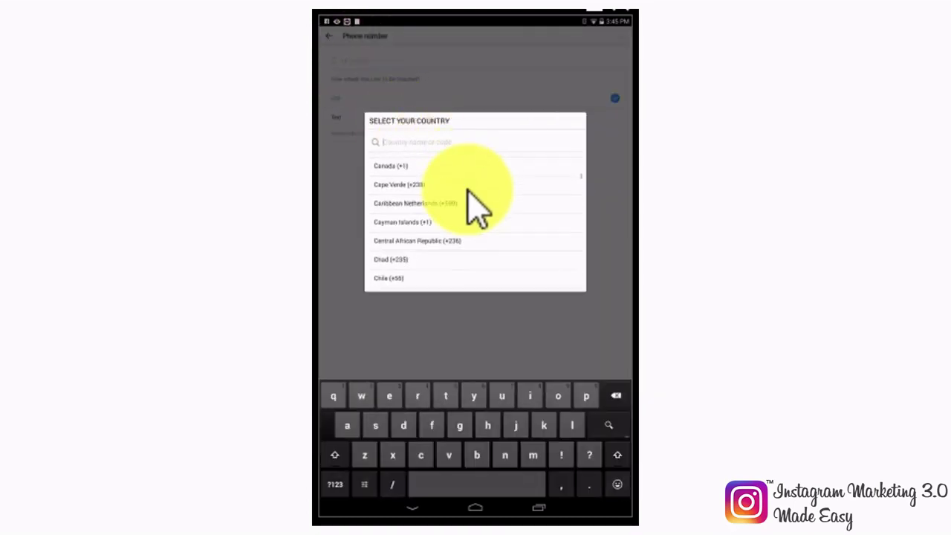
{"action": "scroll", "coordinate": [473, 207], "scroll_direction": "down", "scroll_amount": 15}
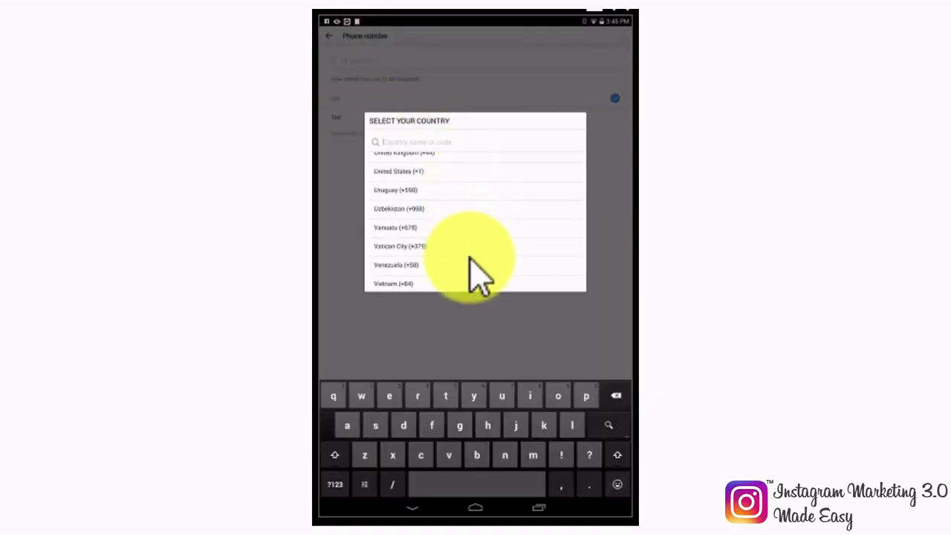
{"action": "left_click", "coordinate": [469, 265]}
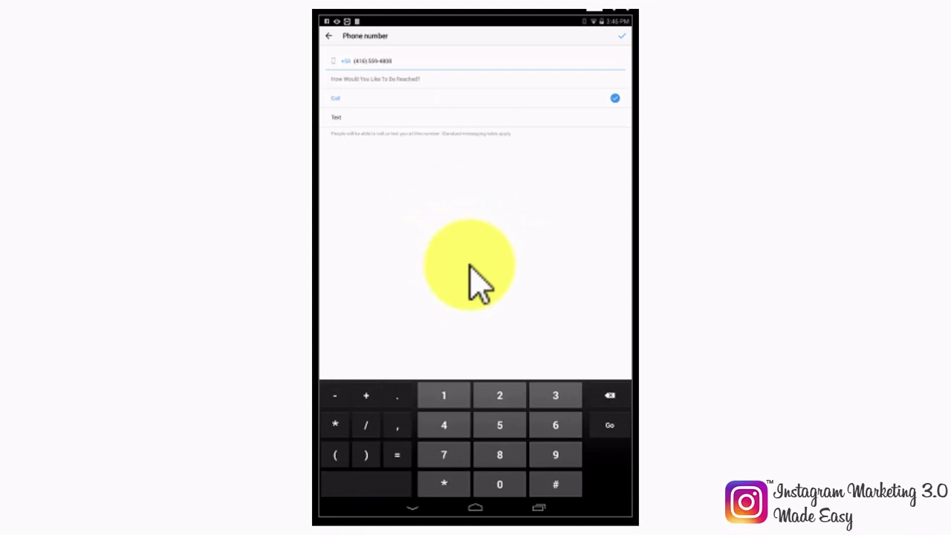
{"action": "left_click", "coordinate": [615, 118]}
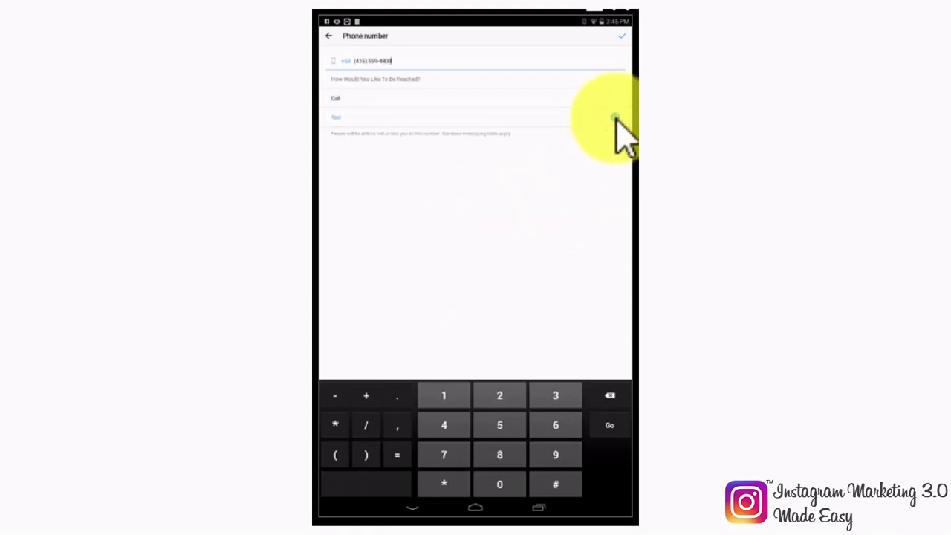
{"action": "left_click", "coordinate": [620, 37]}
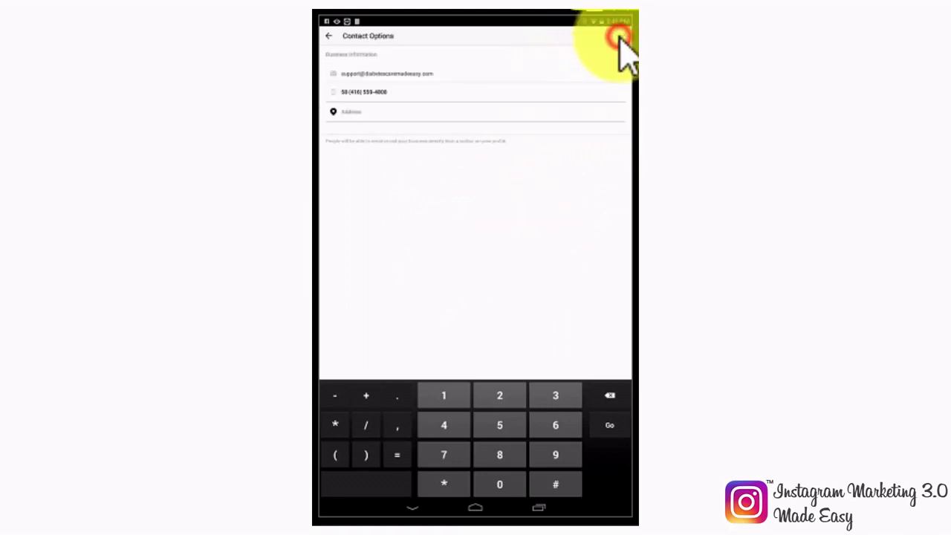
{"action": "left_click", "coordinate": [390, 112]}
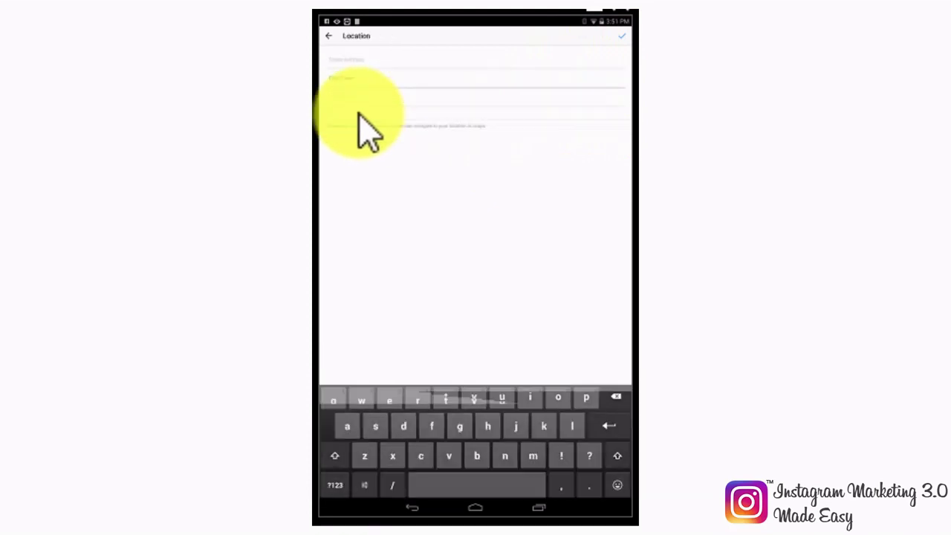
Step: Enter the address 123 Main St in Doral, add the zip code, and save the contact options
{"action": "left_click", "coordinate": [403, 70]}
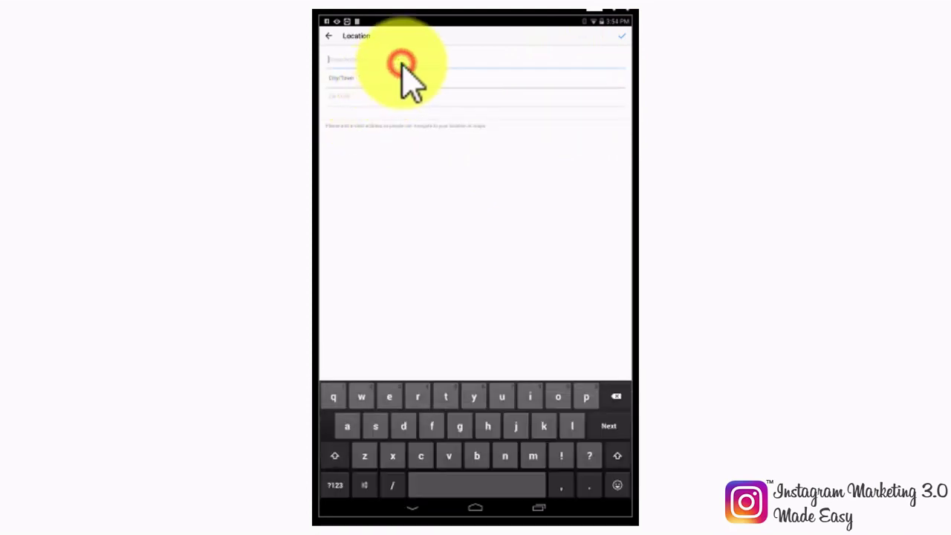
{"action": "type", "text": "123 Main St"}
{"action": "left_click", "coordinate": [398, 81]}
{"action": "type", "text": "doral"}
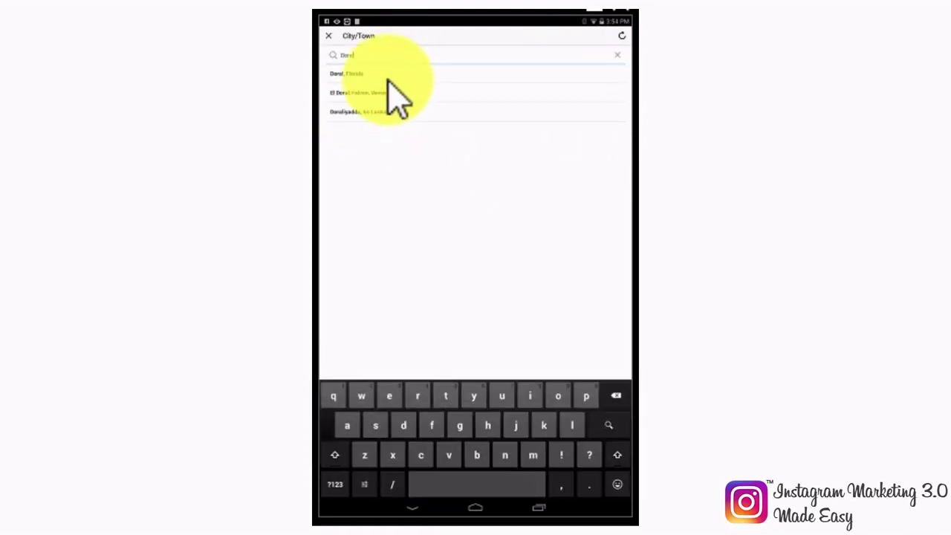
{"action": "left_click", "coordinate": [350, 76]}
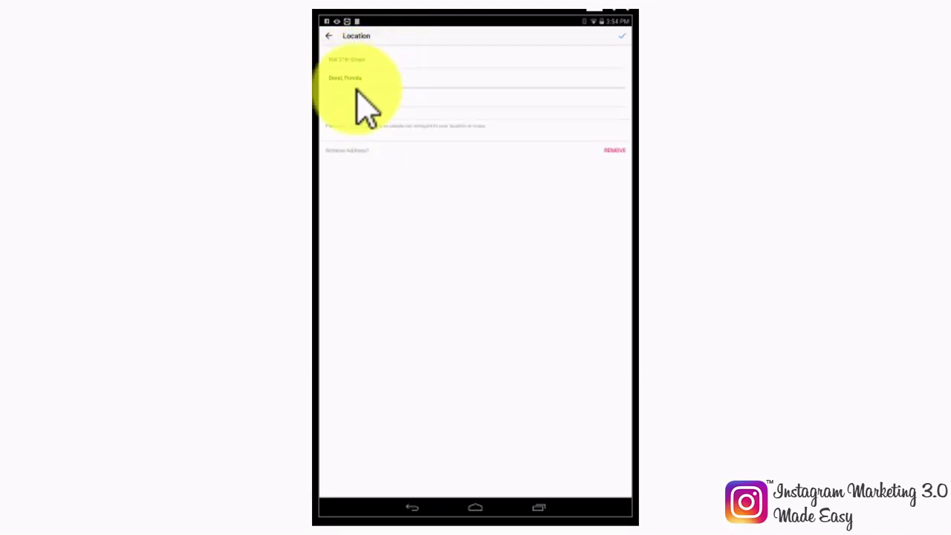
{"action": "left_click", "coordinate": [357, 95]}
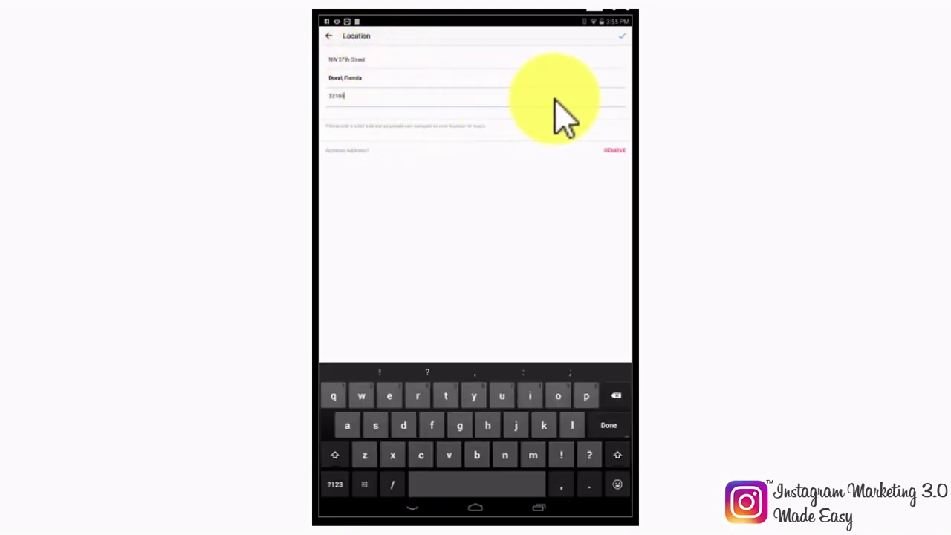
{"action": "left_click", "coordinate": [622, 36]}
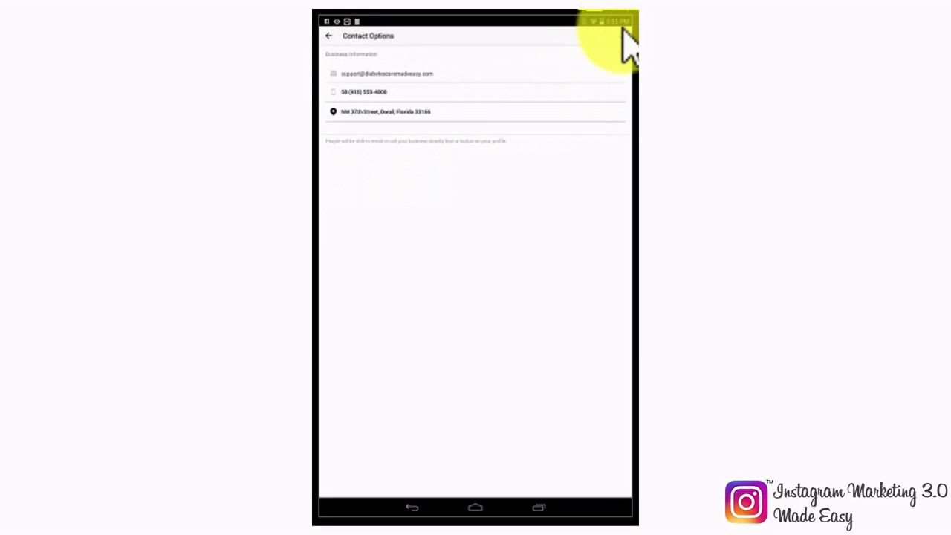
{"action": "left_click", "coordinate": [624, 34]}
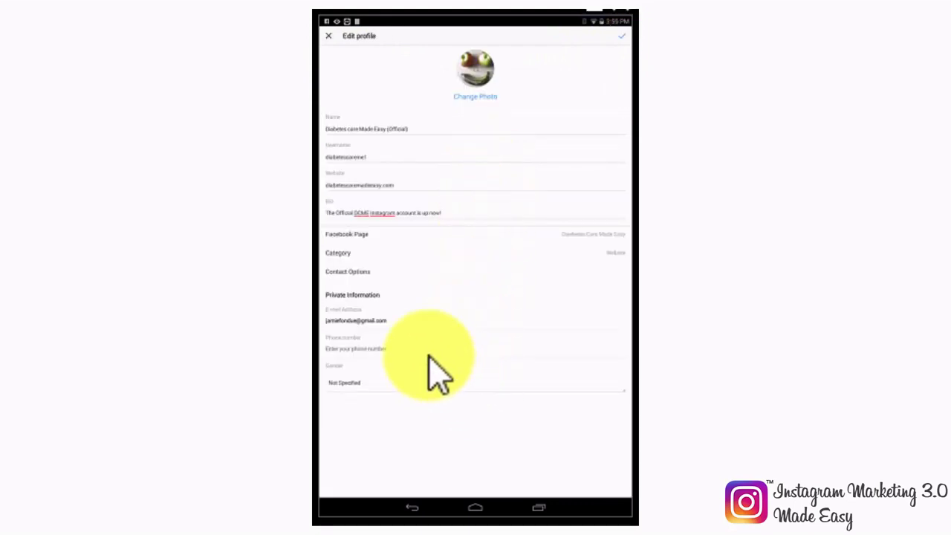
Step: Check the private email setting without changing it, then open the private phone number setting
{"action": "left_click", "coordinate": [398, 323]}
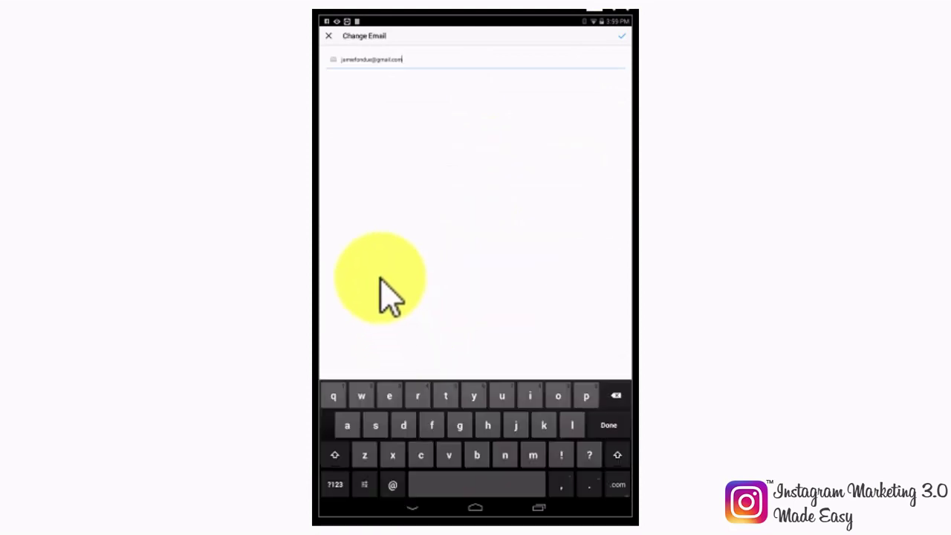
{"action": "left_click", "coordinate": [329, 36]}
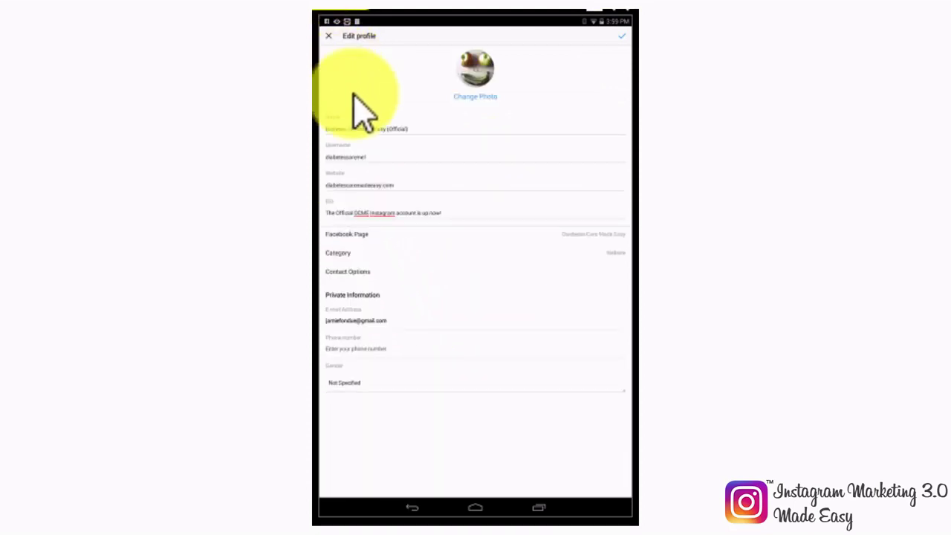
{"action": "left_click", "coordinate": [356, 347]}
Step: Enter a Venezuela phone number and request a confirmation code for it
{"action": "left_click", "coordinate": [333, 85]}
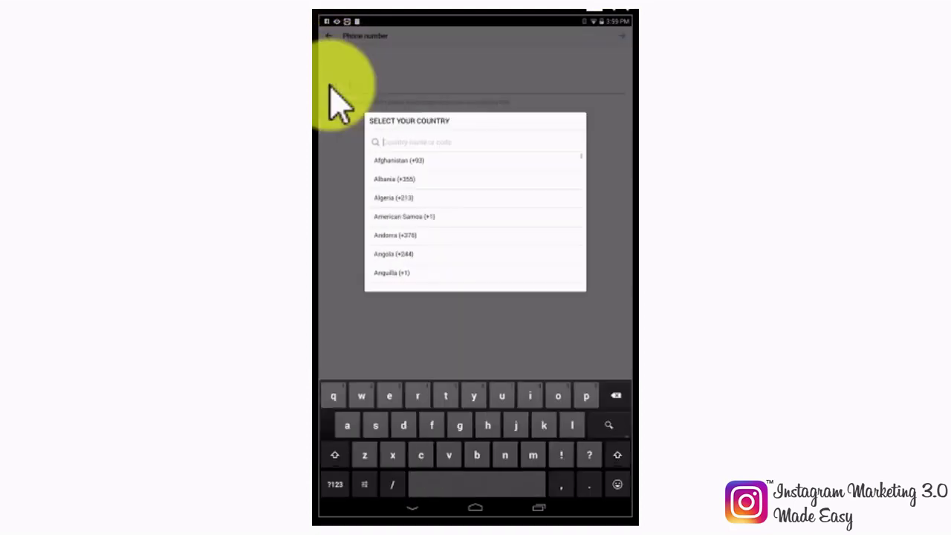
{"action": "type", "text": "vene"}
{"action": "left_click", "coordinate": [418, 157]}
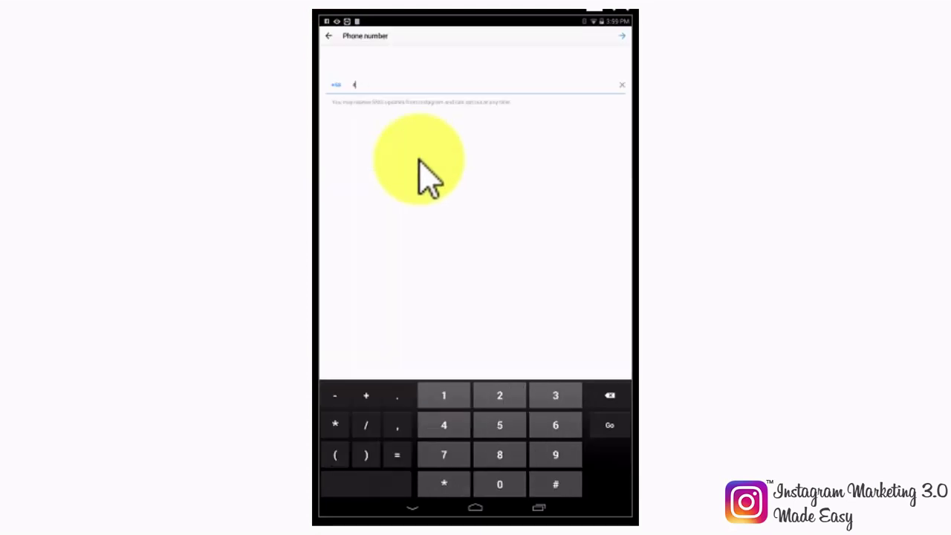
{"action": "left_click", "coordinate": [621, 36]}
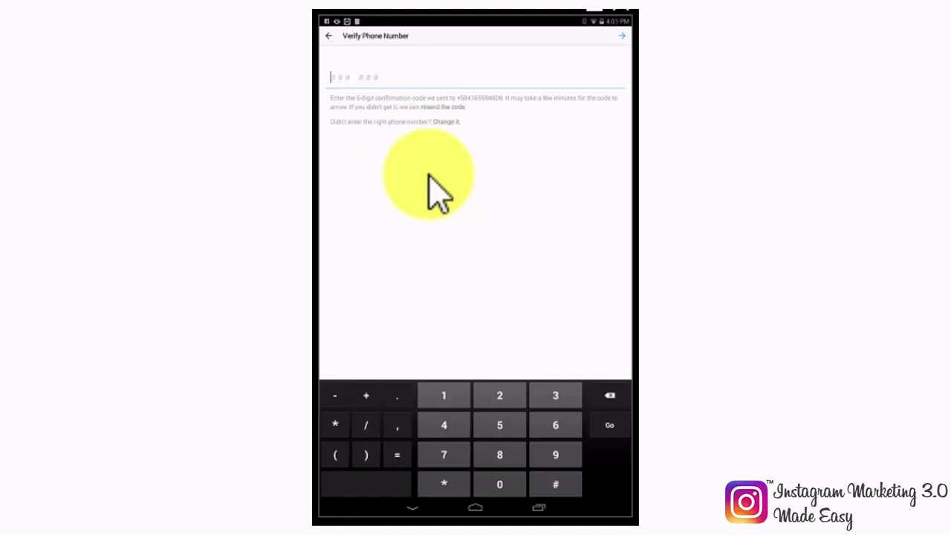
Step: Enter the six-digit confirmation code from the text message and submit it
{"action": "left_click", "coordinate": [547, 396]}
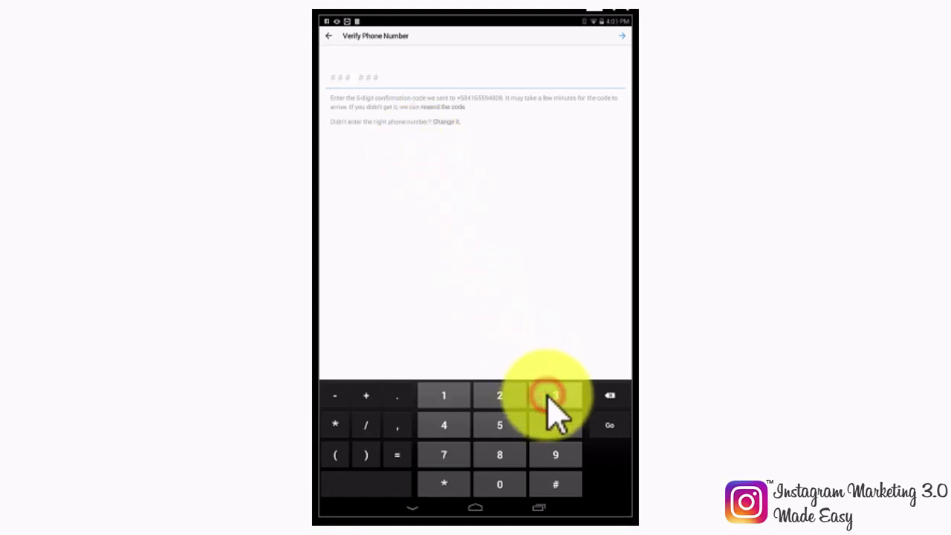
{"action": "left_click", "coordinate": [554, 453]}
{"action": "left_click", "coordinate": [466, 428]}
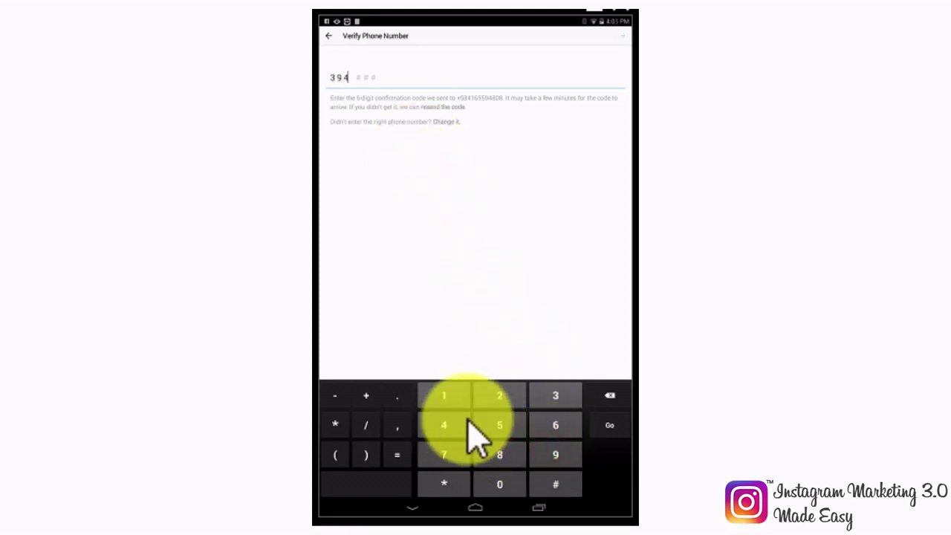
{"action": "left_click", "coordinate": [499, 450]}
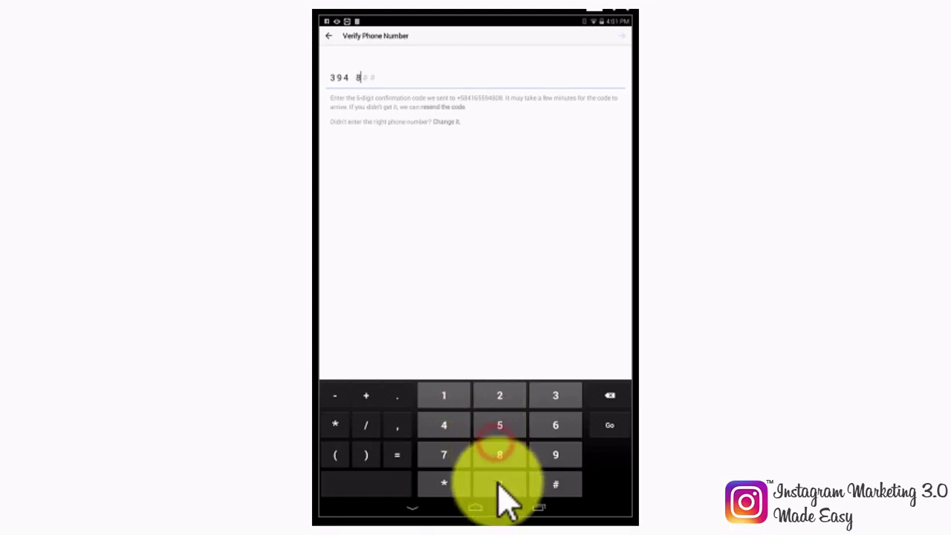
{"action": "left_click", "coordinate": [497, 483]}
{"action": "left_click", "coordinate": [555, 427]}
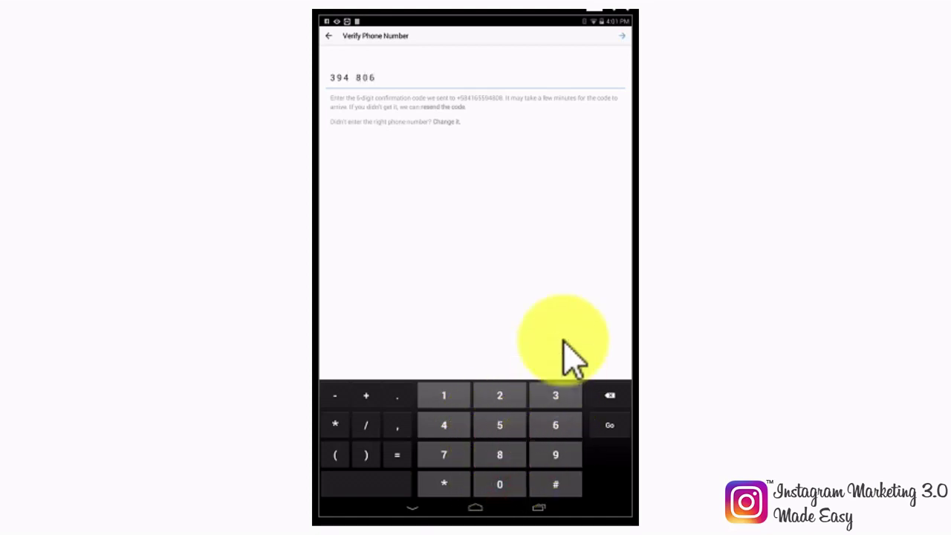
{"action": "left_click", "coordinate": [621, 43]}
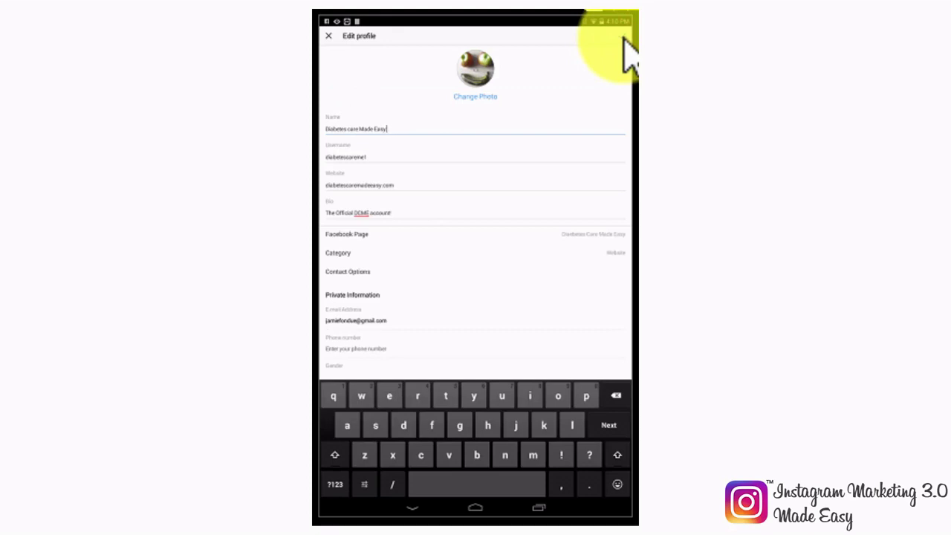
Step: Save the edited name, bio, website and business address to the profile
{"action": "left_click", "coordinate": [624, 41]}
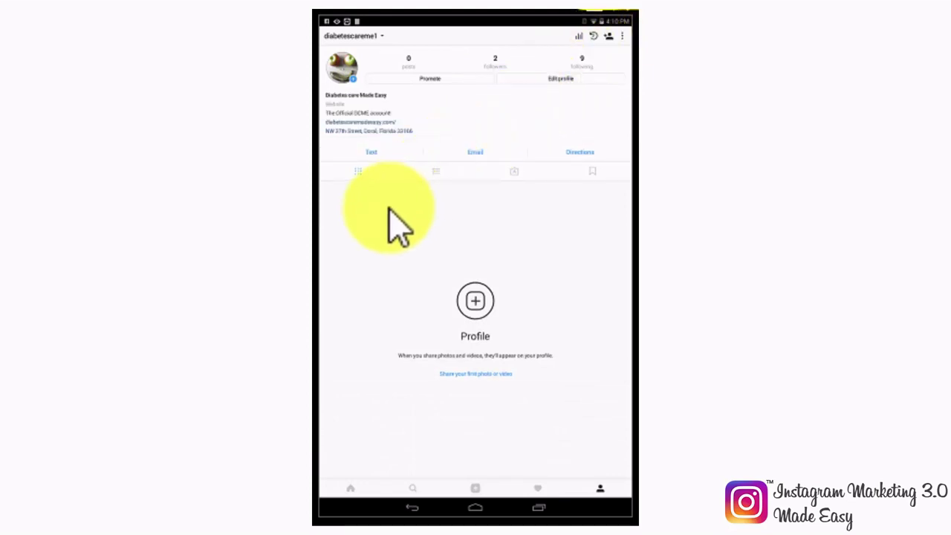
Step: Open Payments under Business Settings from the profile's options menu
{"action": "left_click", "coordinate": [619, 39]}
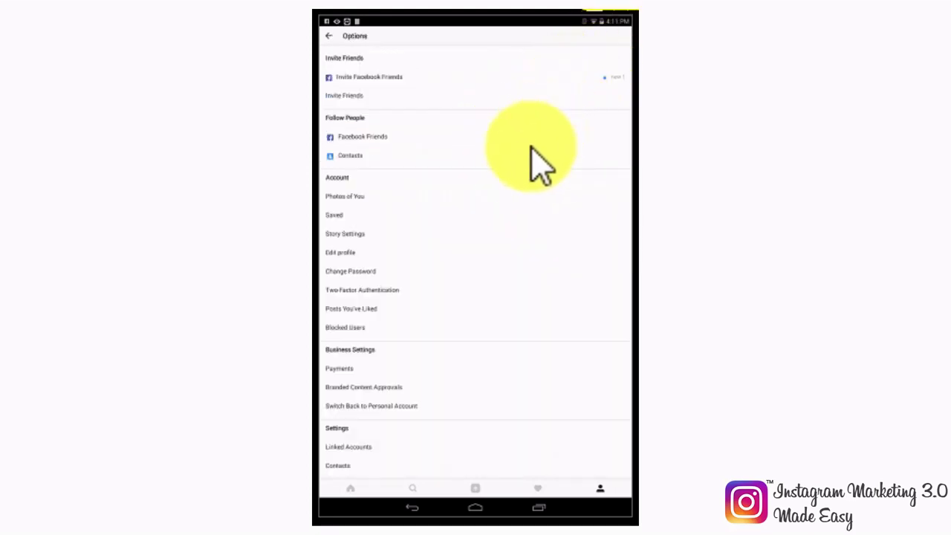
{"action": "scroll", "coordinate": [512, 219], "scroll_direction": "down", "scroll_amount": 5}
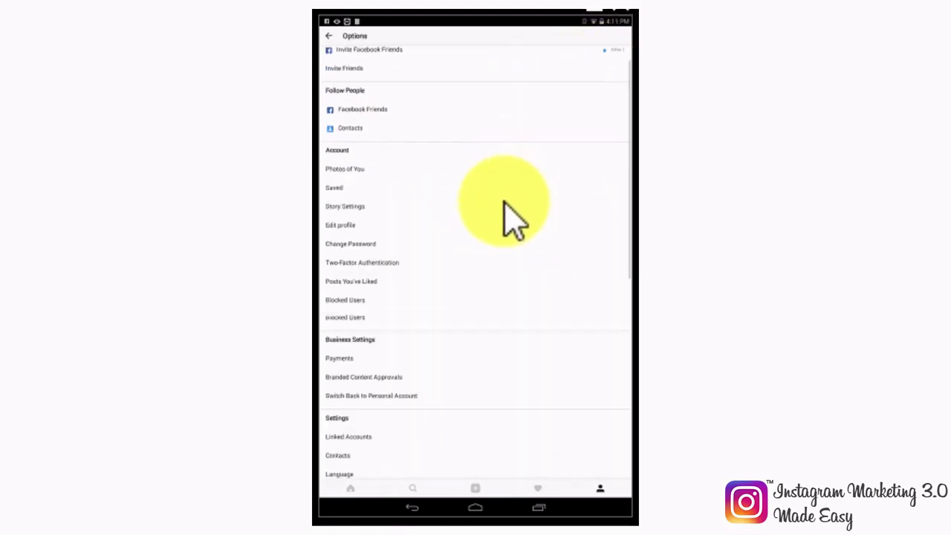
{"action": "scroll", "coordinate": [512, 220], "scroll_direction": "down", "scroll_amount": 2}
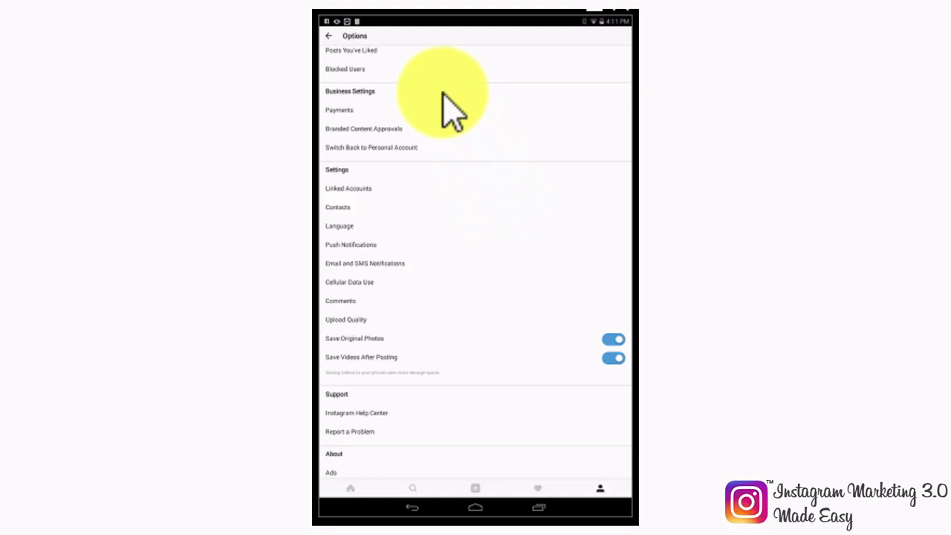
{"action": "left_click", "coordinate": [348, 111]}
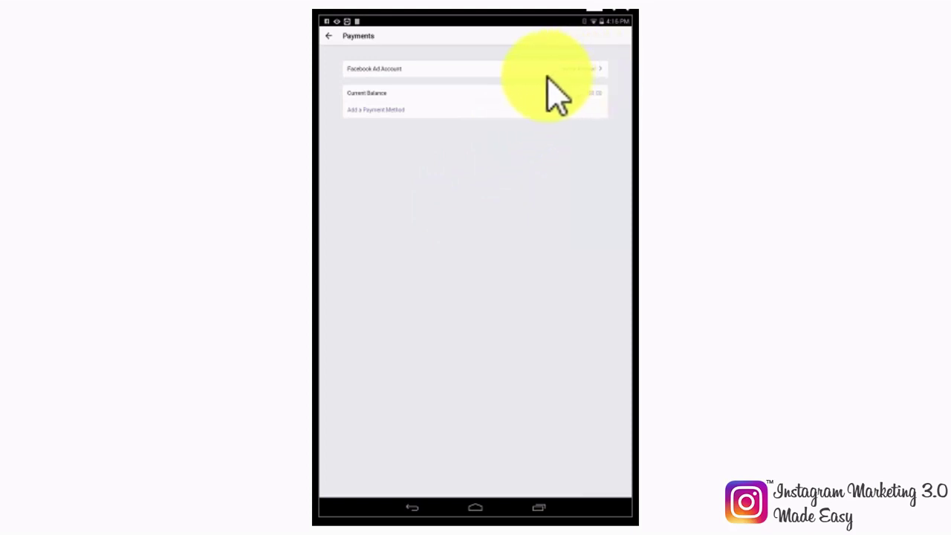
Step: Add a payment method with United States as billing country and choose Credit or Debit Card
{"action": "left_click", "coordinate": [384, 111]}
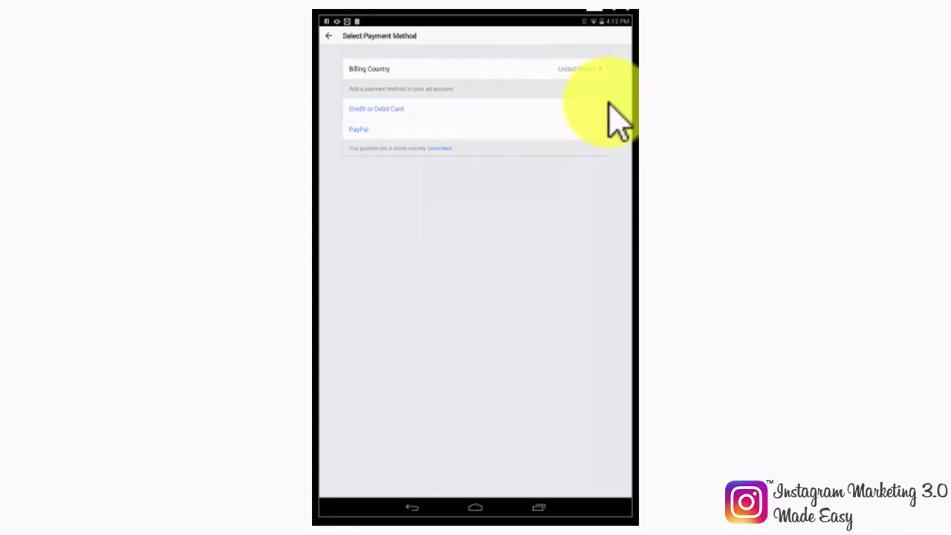
{"action": "left_click", "coordinate": [593, 74]}
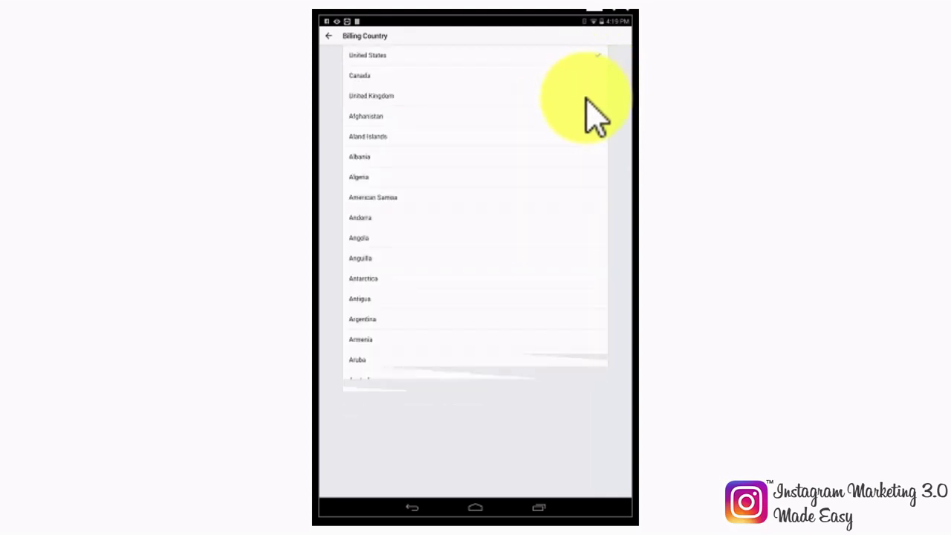
{"action": "scroll", "coordinate": [554, 189], "scroll_direction": "down", "scroll_amount": 5}
{"action": "scroll", "coordinate": [553, 189], "scroll_direction": "up", "scroll_amount": 6}
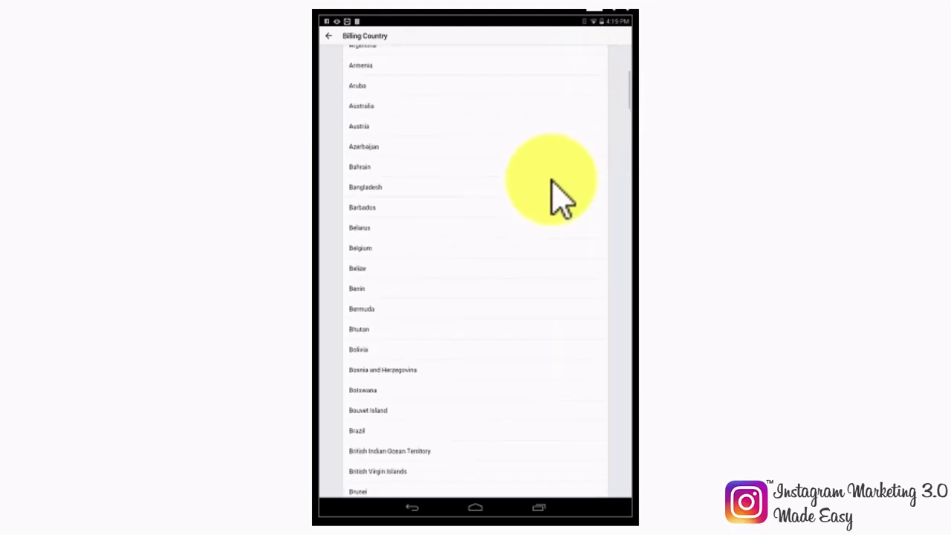
{"action": "left_click", "coordinate": [330, 37]}
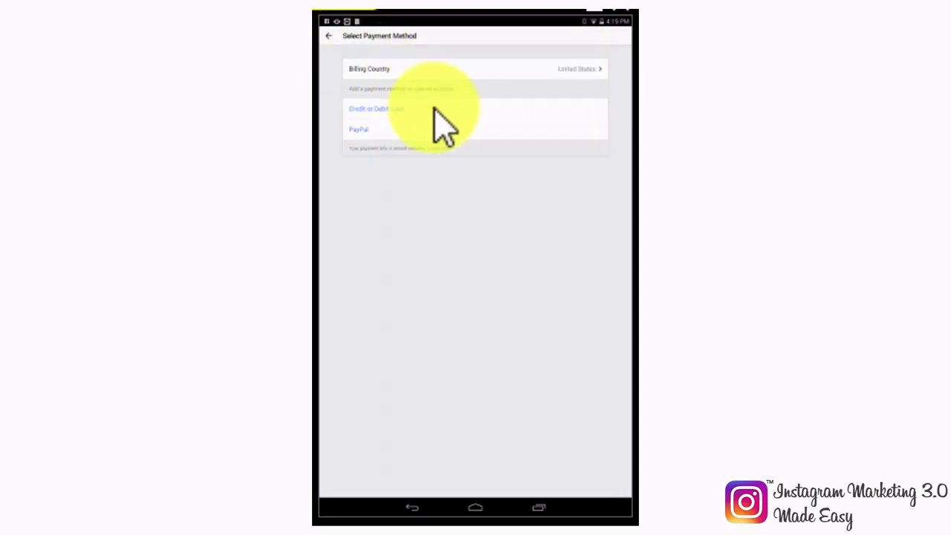
{"action": "left_click", "coordinate": [389, 109]}
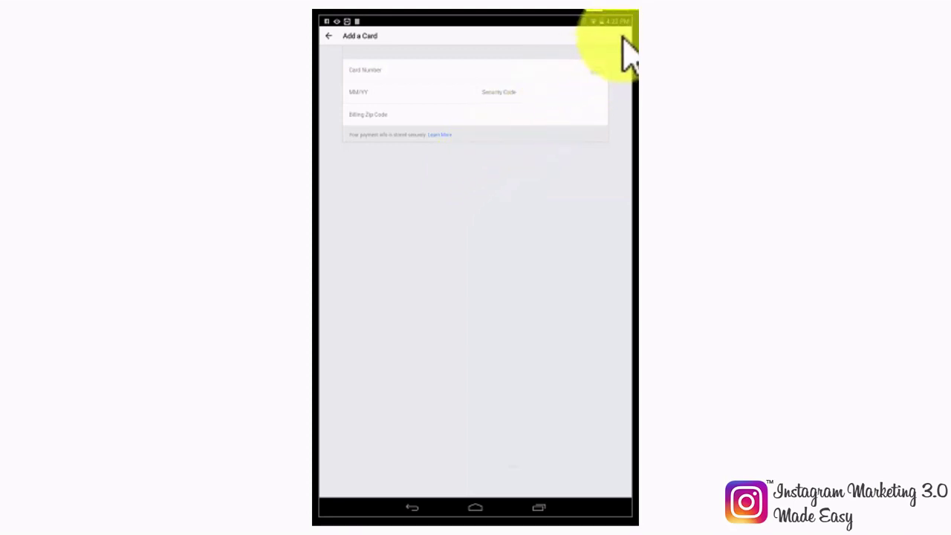
Step: Leave the card form, view the PayPal option without linking it, and return to Options
{"action": "left_click", "coordinate": [328, 36]}
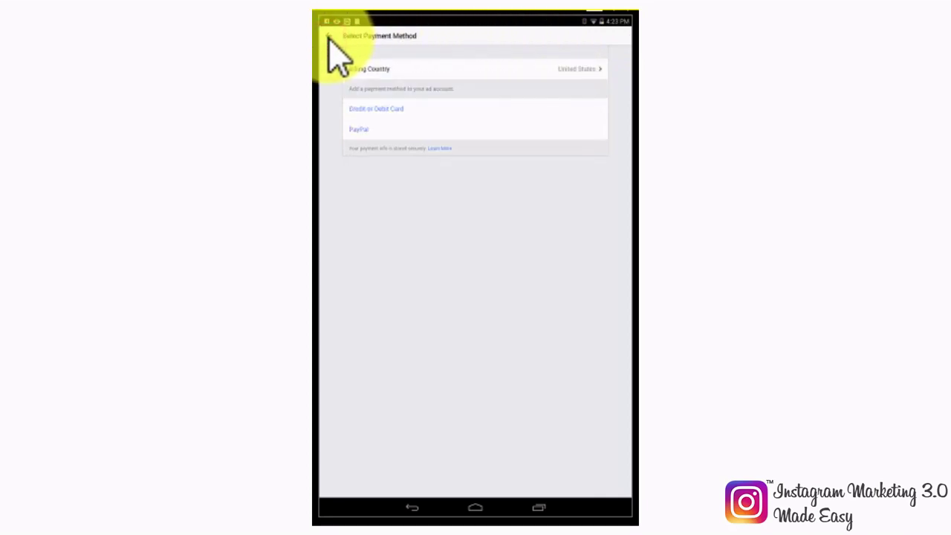
{"action": "left_click", "coordinate": [364, 130]}
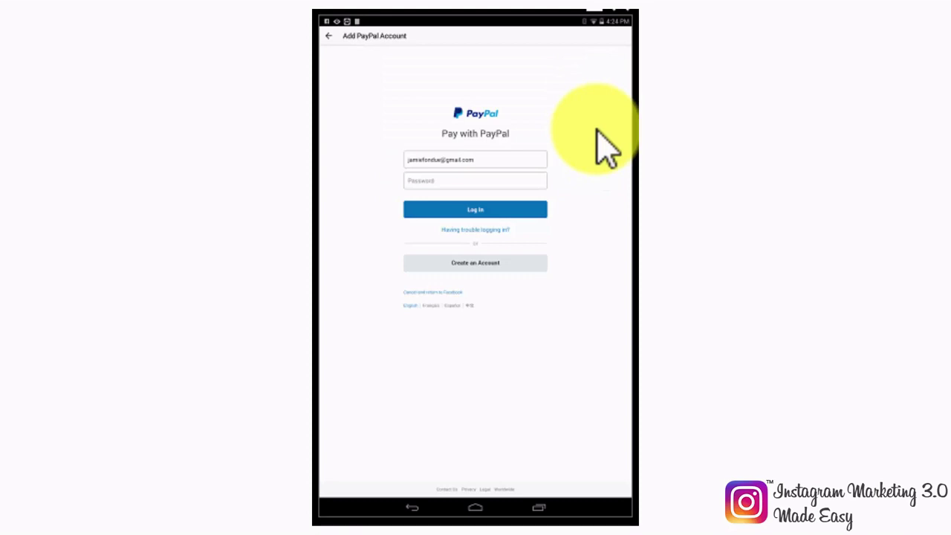
{"action": "left_click", "coordinate": [329, 36]}
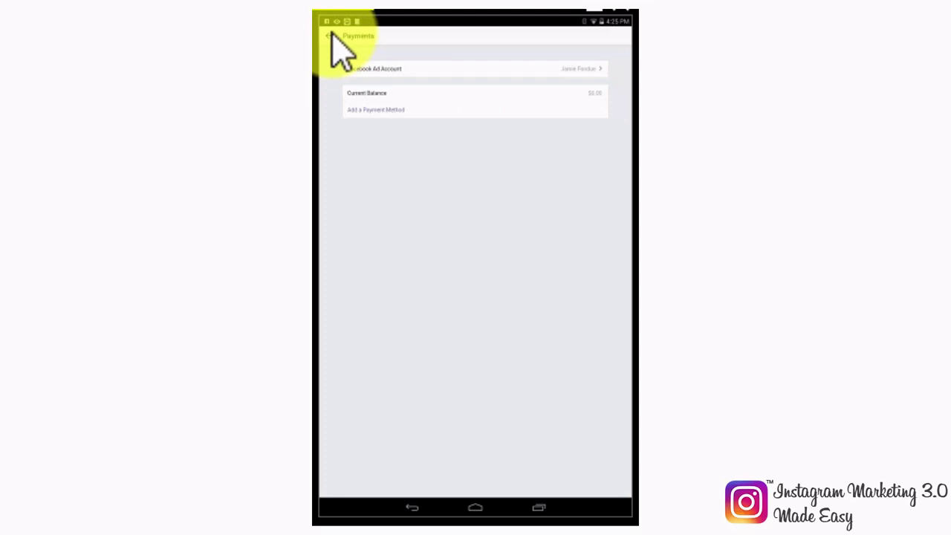
{"action": "left_click", "coordinate": [331, 36]}
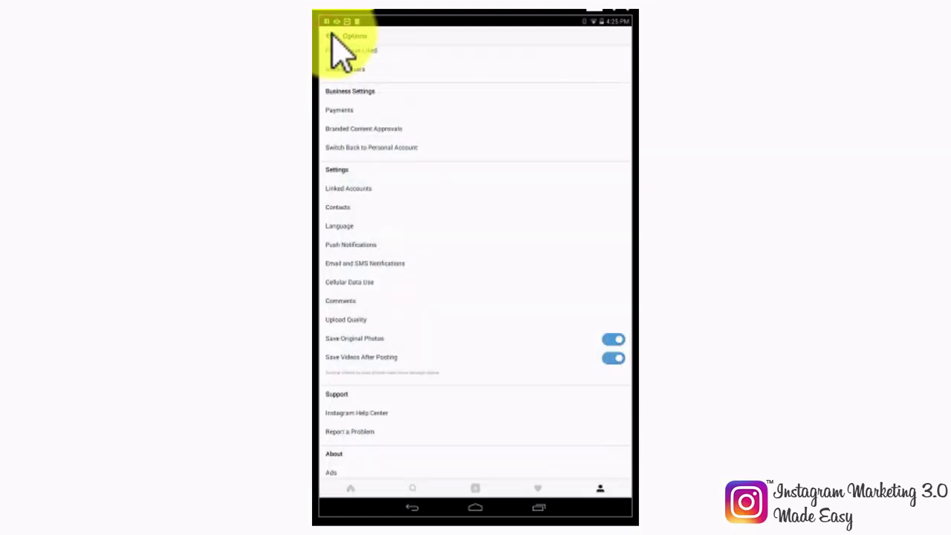
{"action": "left_click", "coordinate": [363, 128]}
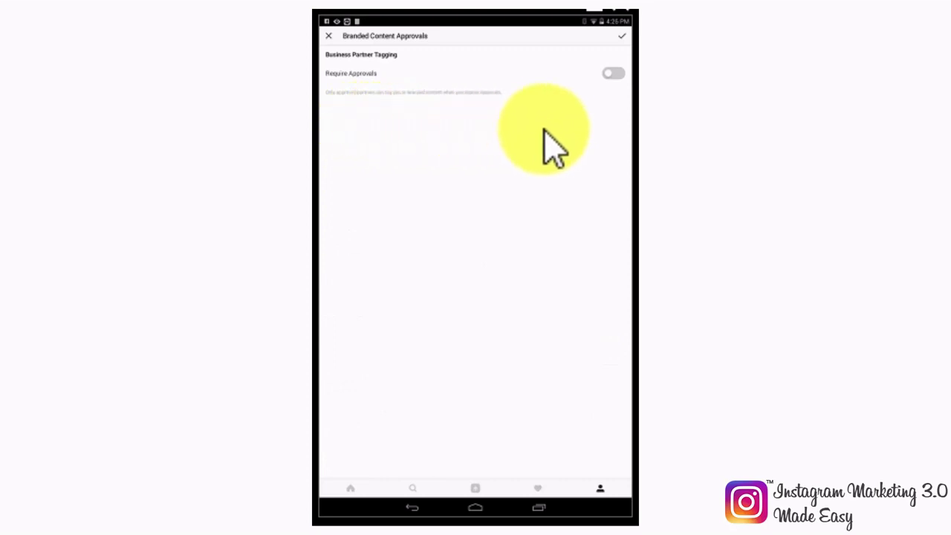
{"action": "left_click", "coordinate": [614, 75]}
{"action": "left_click", "coordinate": [613, 76]}
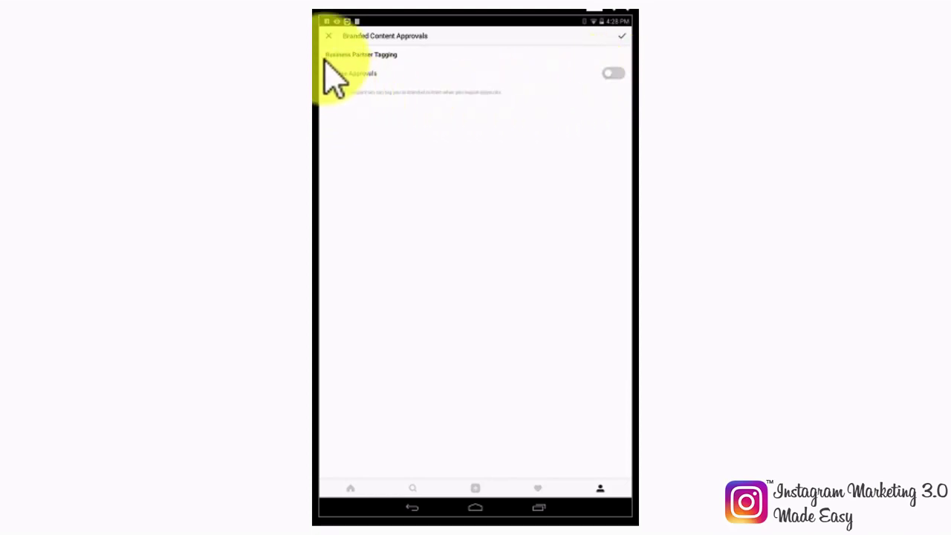
{"action": "left_click", "coordinate": [329, 35]}
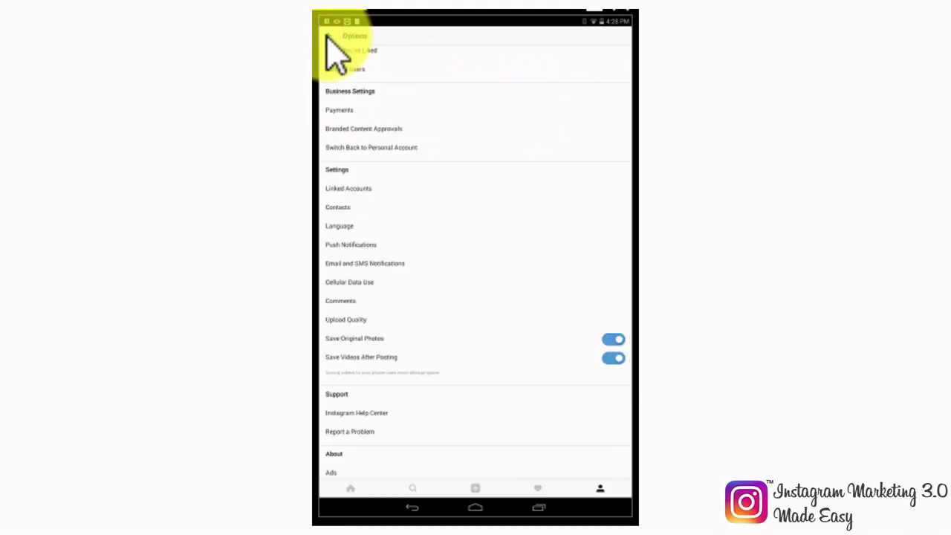
Step: Cancel the switch to a personal account and return to the business profile page
{"action": "left_click", "coordinate": [429, 162]}
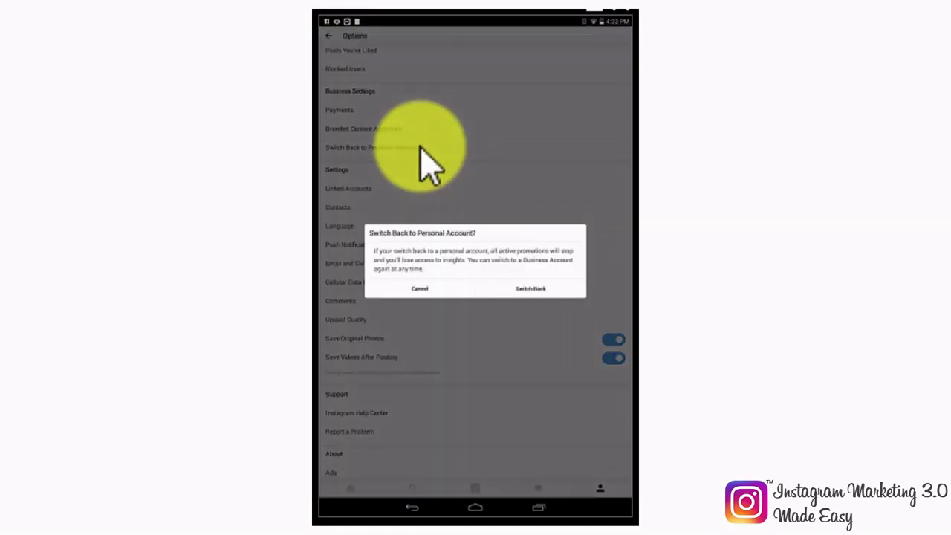
{"action": "left_click", "coordinate": [420, 291]}
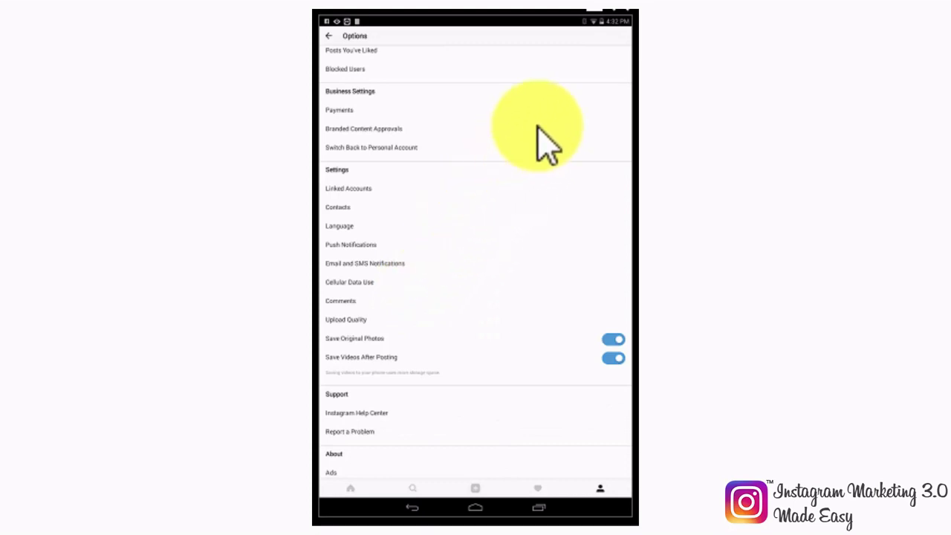
{"action": "scroll", "coordinate": [547, 144], "scroll_direction": "up", "scroll_amount": 5}
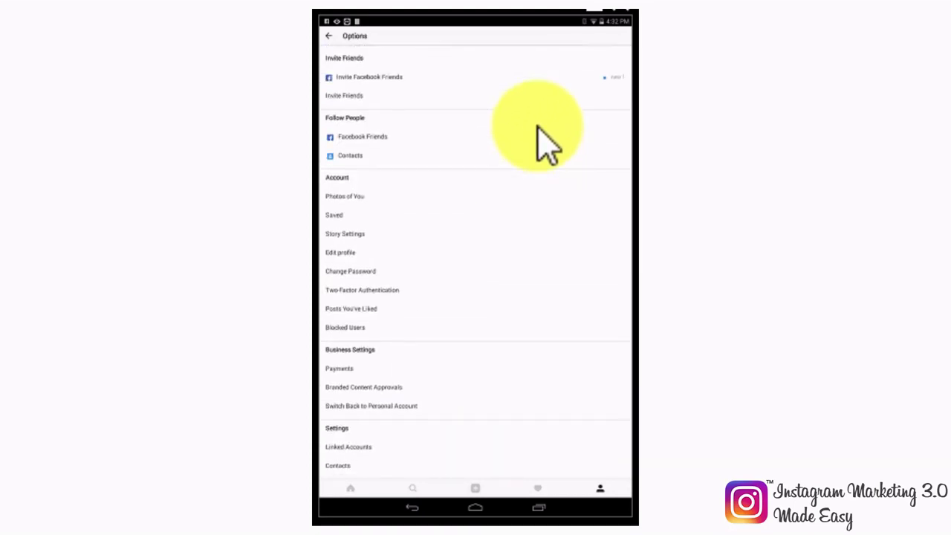
{"action": "left_click", "coordinate": [329, 36]}
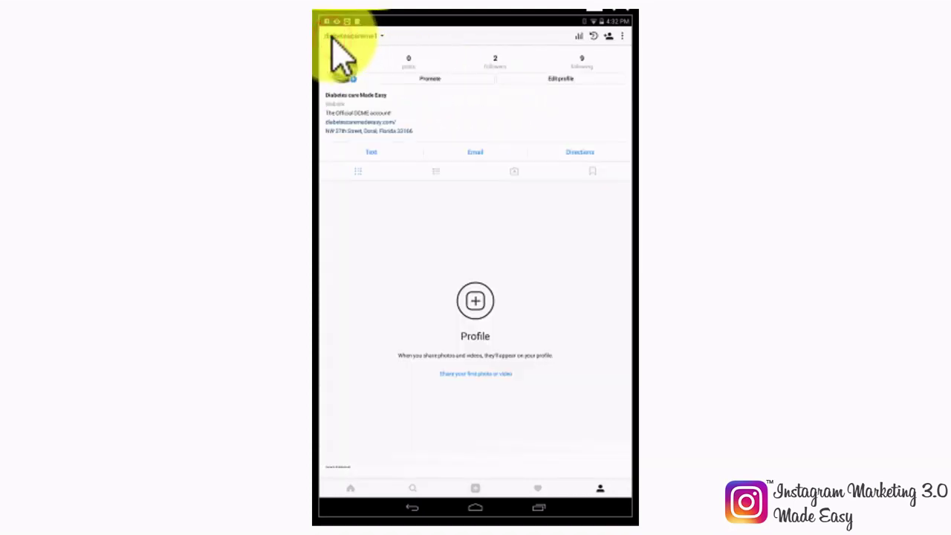
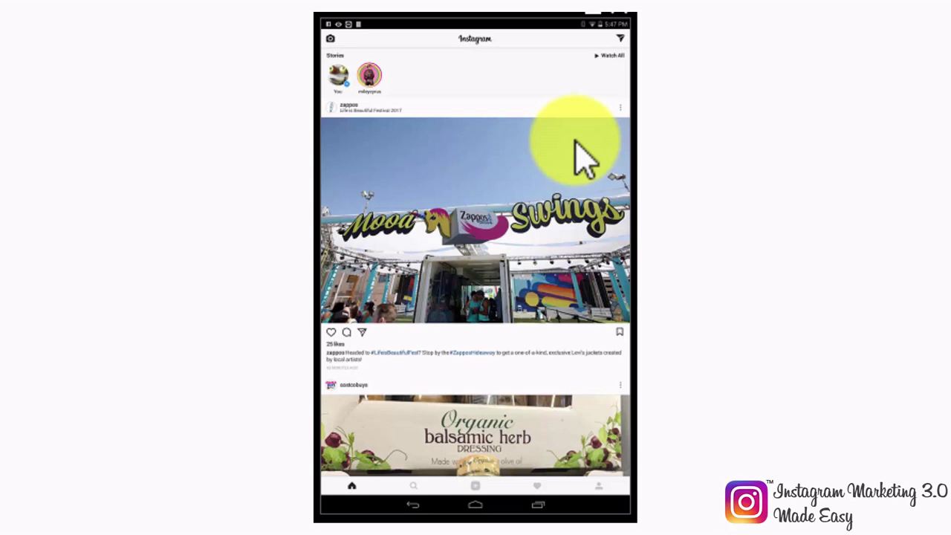
{"action": "scroll", "coordinate": [583, 156], "scroll_direction": "down", "scroll_amount": 1}
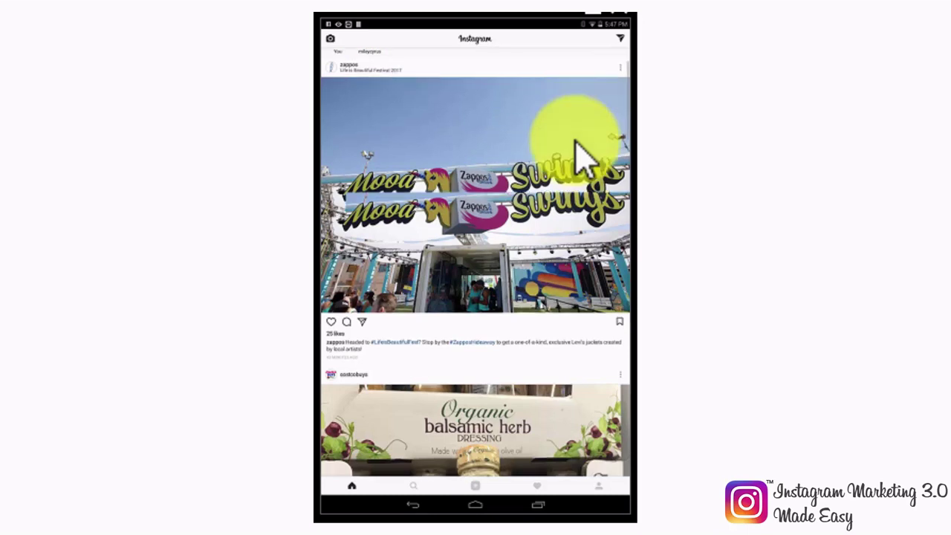
{"action": "scroll", "coordinate": [583, 156], "scroll_direction": "down", "scroll_amount": 1}
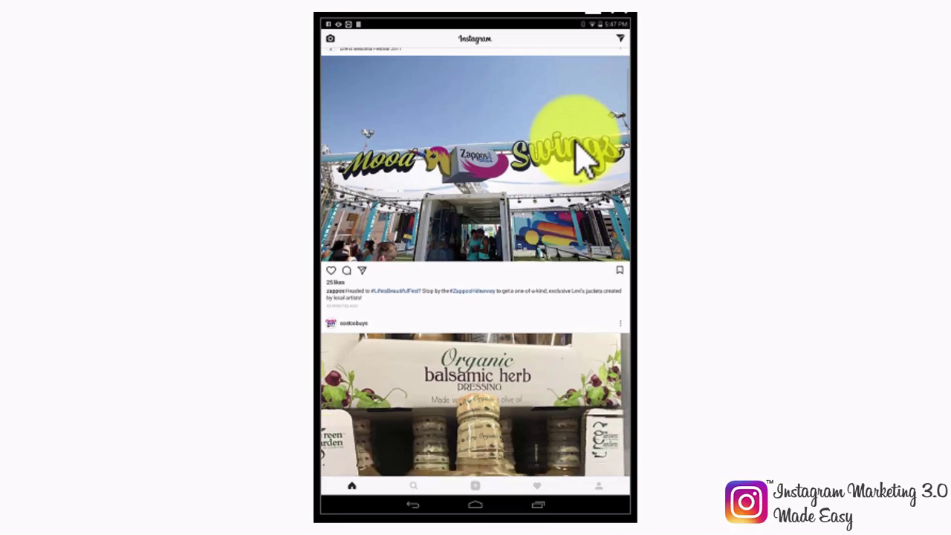
{"action": "scroll", "coordinate": [583, 156], "scroll_direction": "down", "scroll_amount": 2}
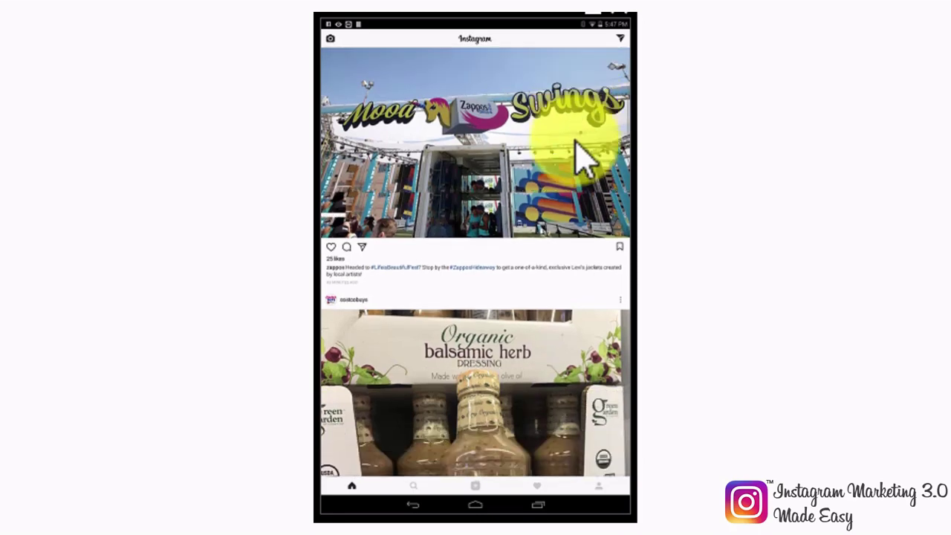
{"action": "scroll", "coordinate": [583, 156], "scroll_direction": "down", "scroll_amount": 3}
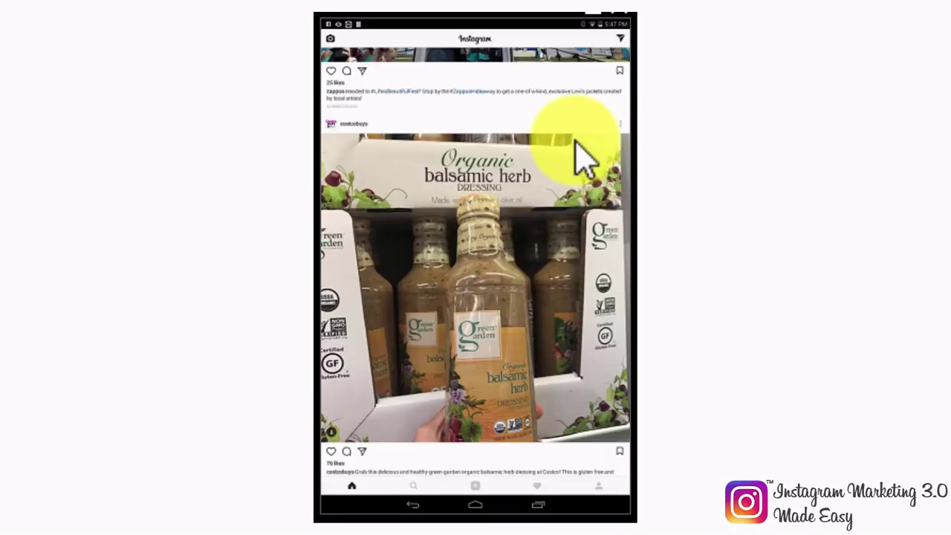
{"action": "scroll", "coordinate": [583, 156], "scroll_direction": "down", "scroll_amount": 5}
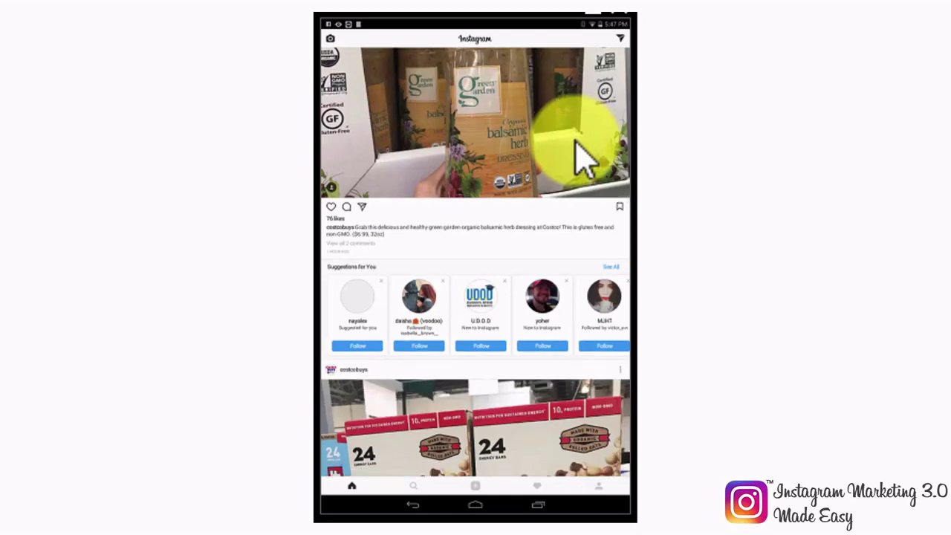
{"action": "scroll", "coordinate": [583, 156], "scroll_direction": "down", "scroll_amount": 5}
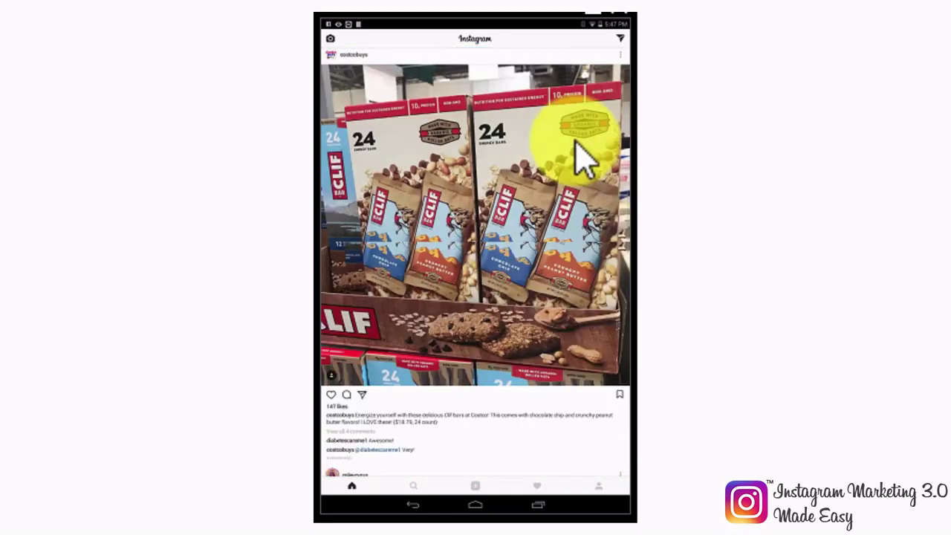
{"action": "scroll", "coordinate": [577, 159], "scroll_direction": "down", "scroll_amount": 1}
{"action": "scroll", "coordinate": [513, 349], "scroll_direction": "down", "scroll_amount": 2}
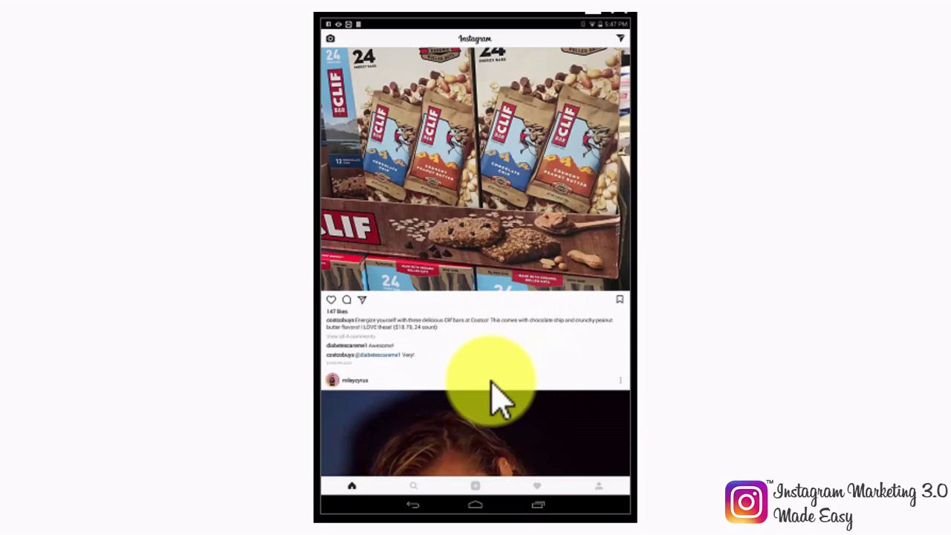
Step: Start a new post, look at the PHOTO and VIDEO modes, and return to the GALLERY picker
{"action": "left_click", "coordinate": [478, 487]}
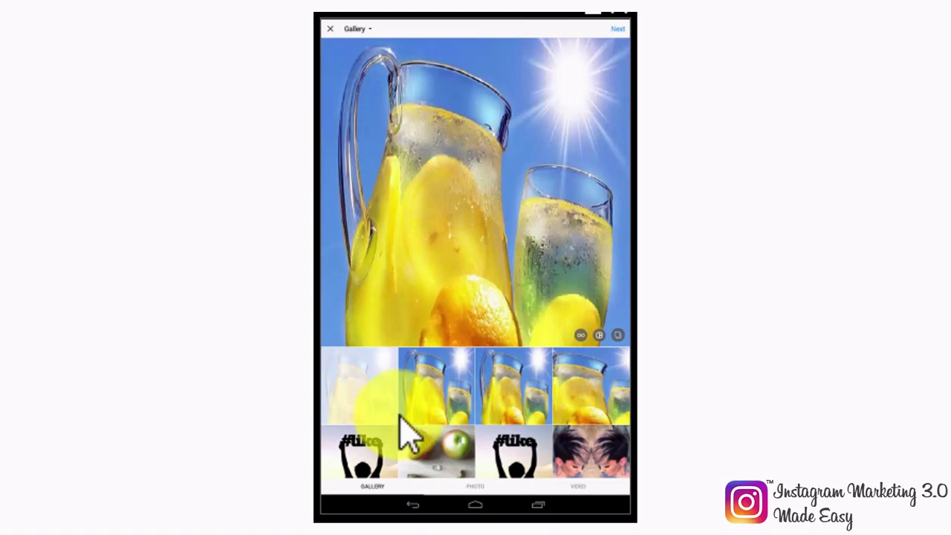
{"action": "left_click", "coordinate": [473, 485]}
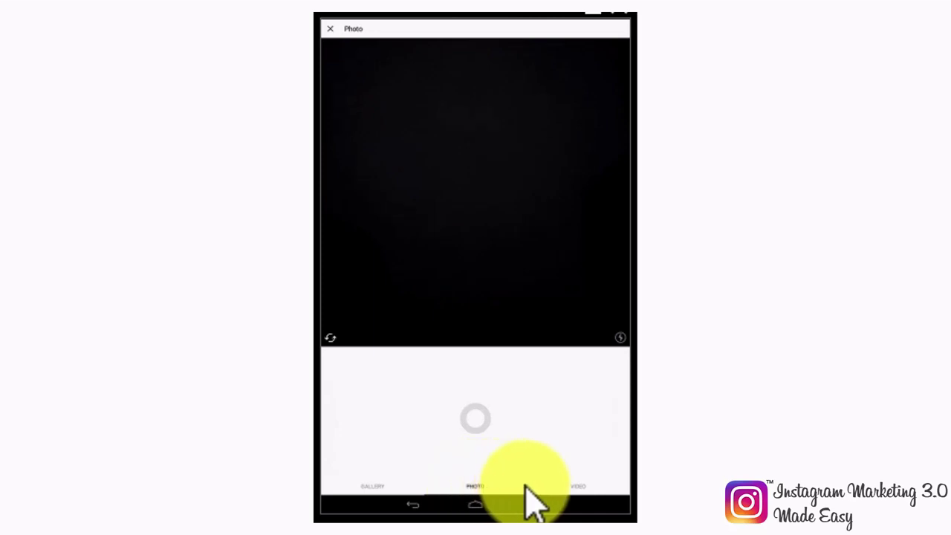
{"action": "left_click", "coordinate": [584, 490]}
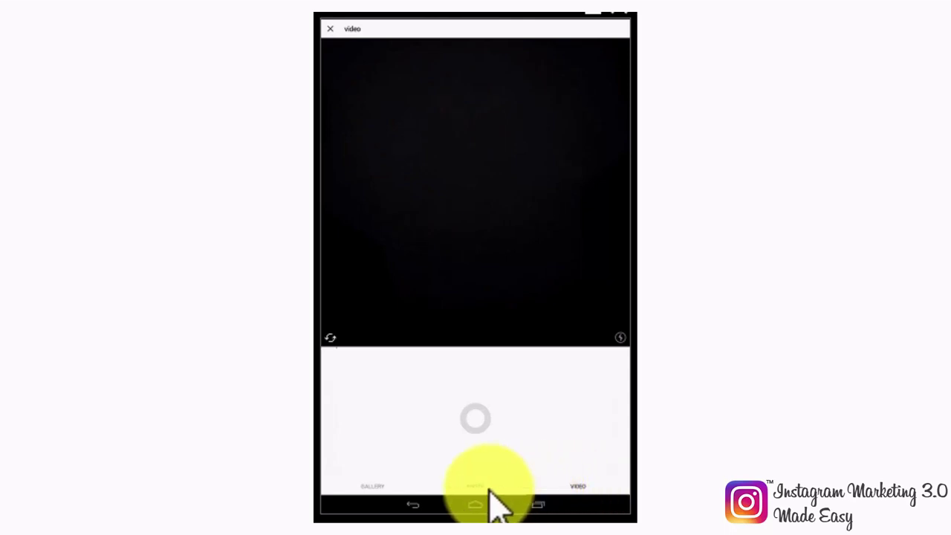
{"action": "left_click", "coordinate": [372, 486]}
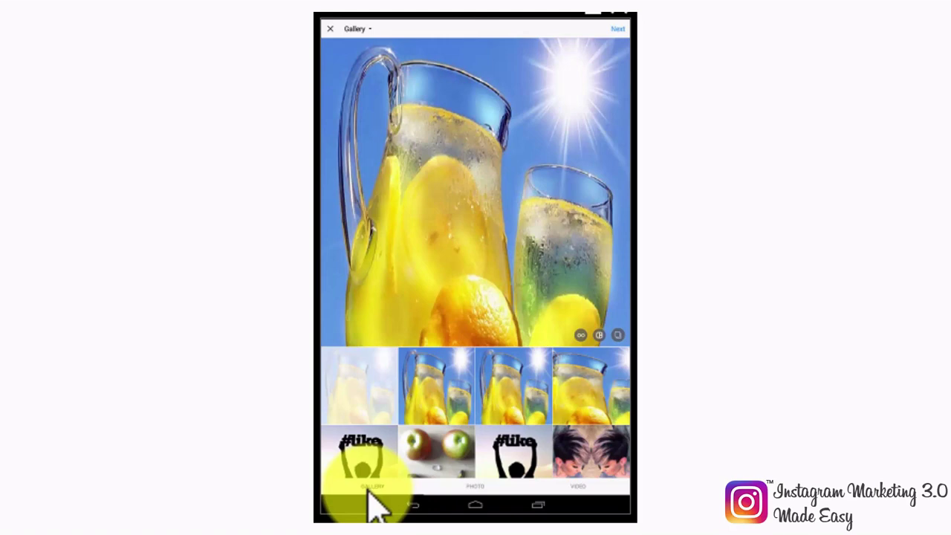
Step: Preview the apples-and-banana, #like and lemonade photos, select the lemonade pitcher photo, and tap Boomerang
{"action": "left_click", "coordinate": [435, 455]}
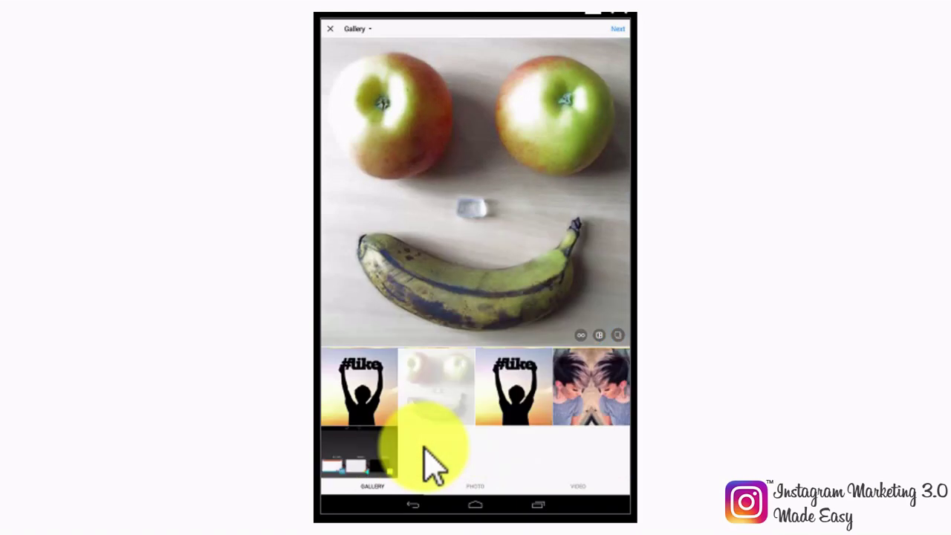
{"action": "left_click", "coordinate": [486, 403]}
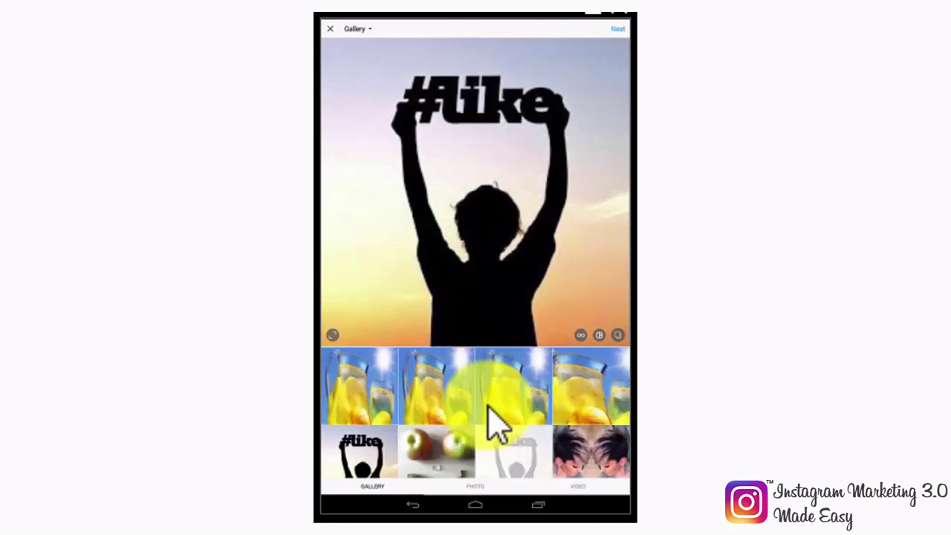
{"action": "left_click", "coordinate": [593, 397]}
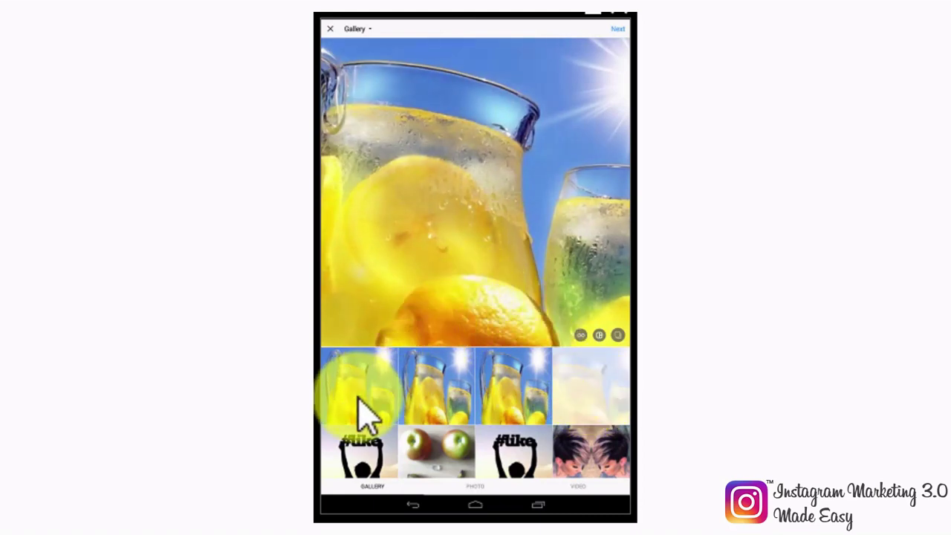
{"action": "left_click", "coordinate": [357, 398]}
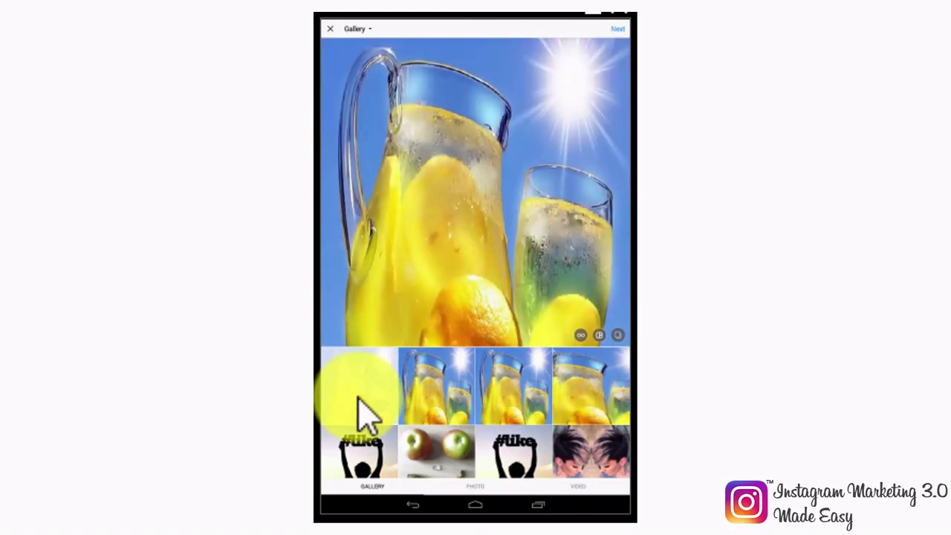
{"action": "left_click", "coordinate": [580, 335]}
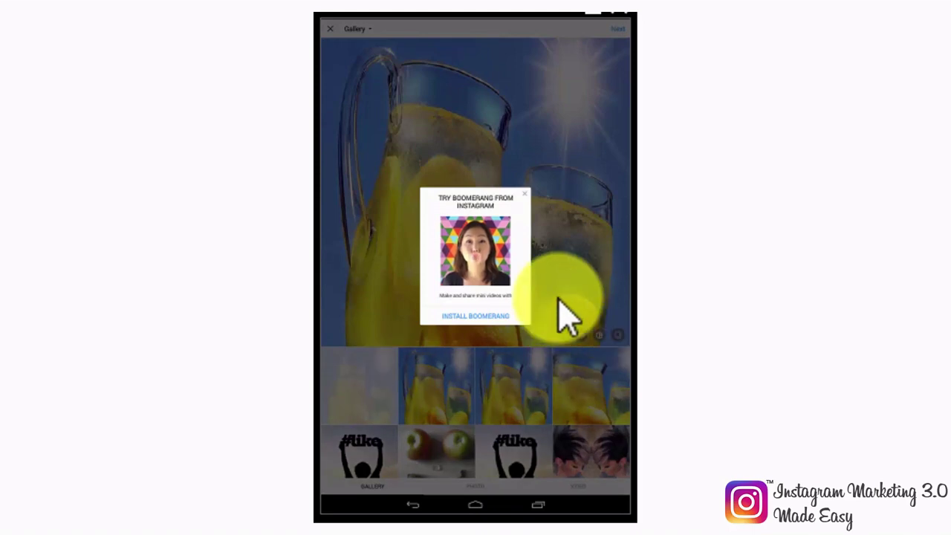
Step: Close the Boomerang prompt, then dismiss the Layout 'Combine Your Photos' prompt
{"action": "left_click", "coordinate": [525, 193]}
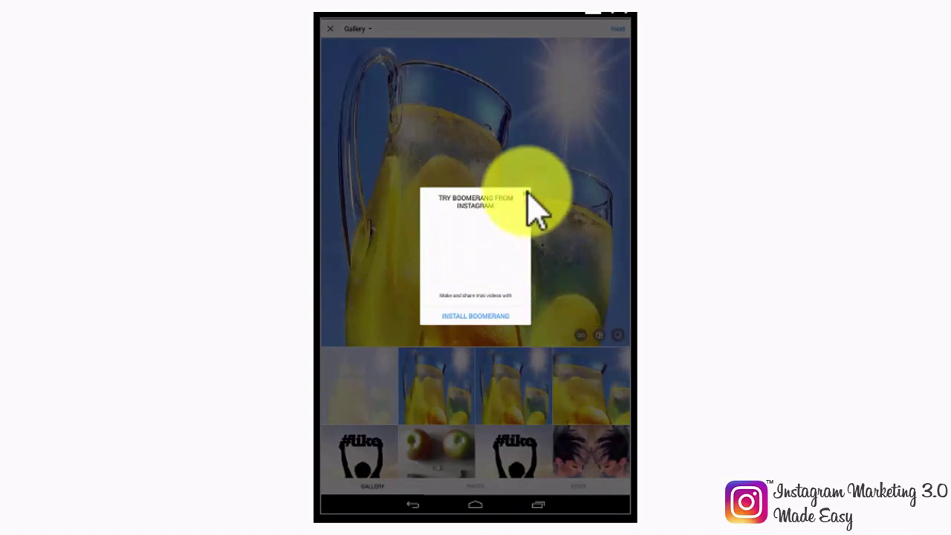
{"action": "left_click", "coordinate": [599, 336]}
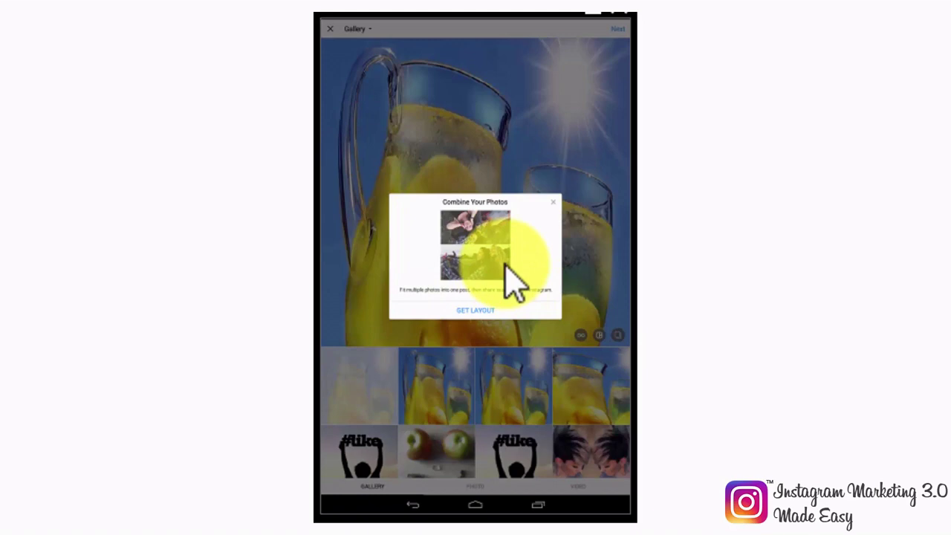
{"action": "left_click", "coordinate": [558, 205]}
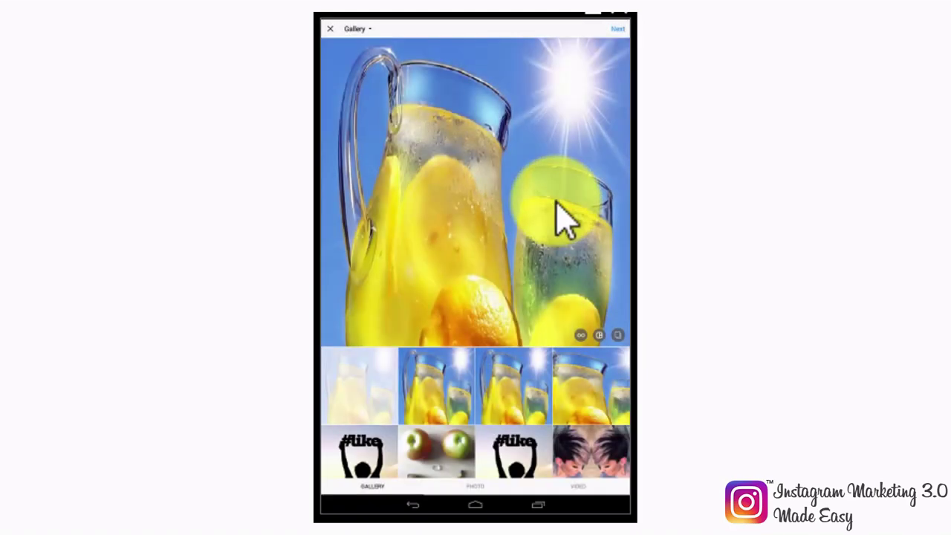
Step: Try Clarendon and Gingham, settle on Mayfair, view the Edit tools, and continue to Share To
{"action": "left_click", "coordinate": [617, 30]}
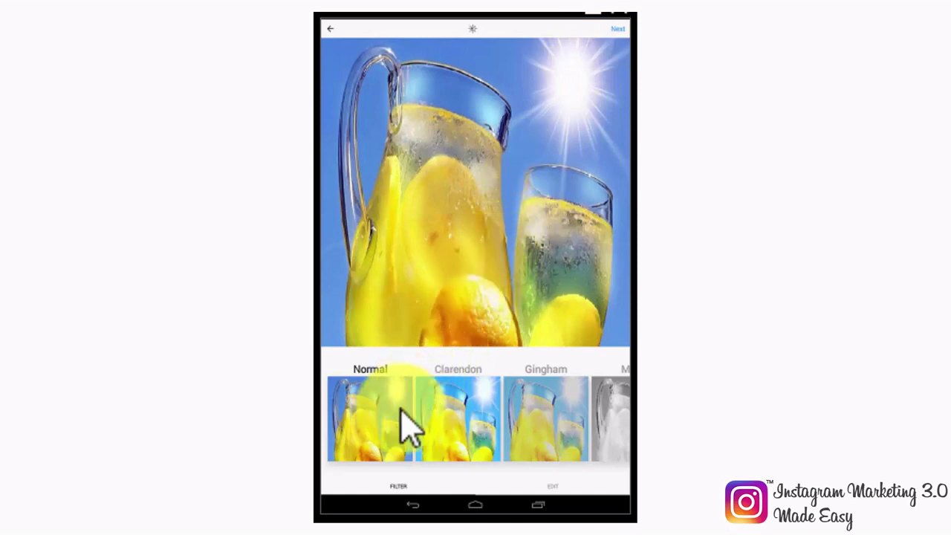
{"action": "left_click", "coordinate": [488, 407]}
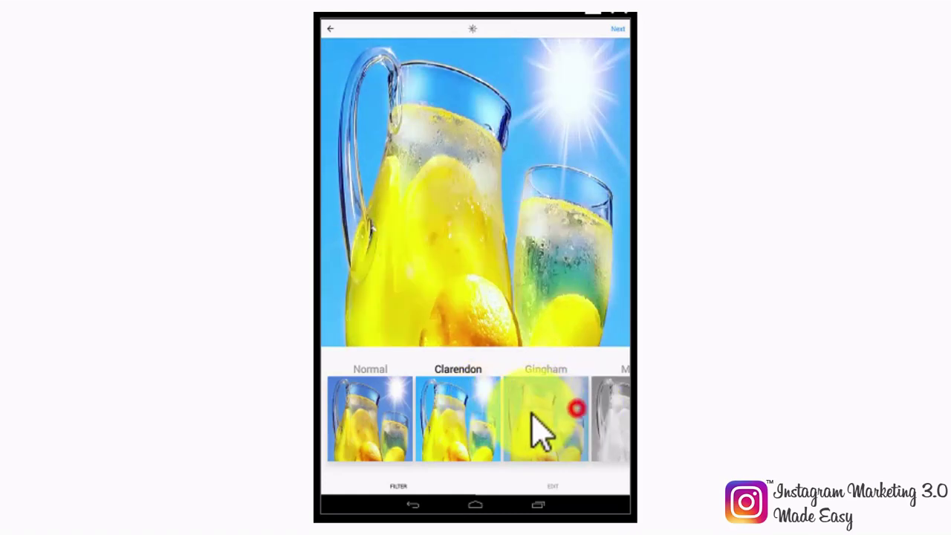
{"action": "left_click", "coordinate": [542, 435]}
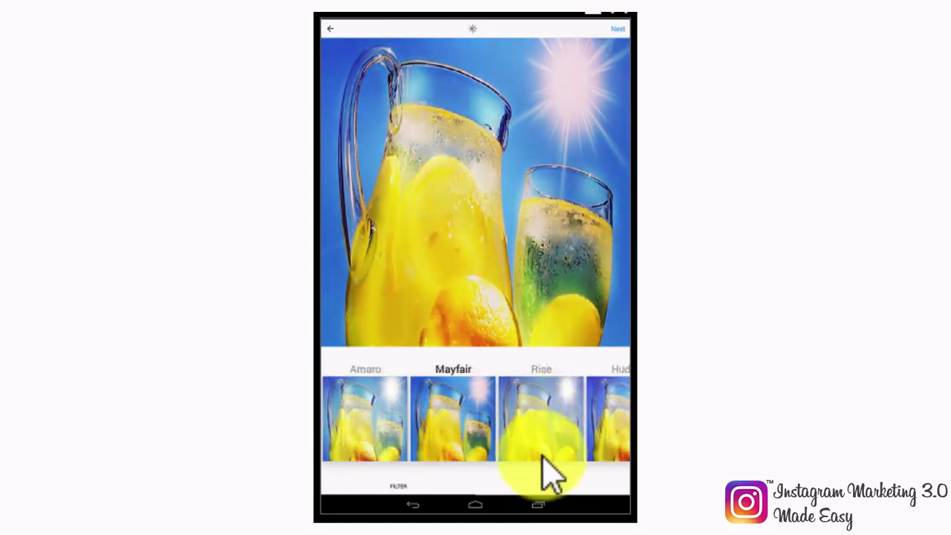
{"action": "left_click", "coordinate": [553, 485]}
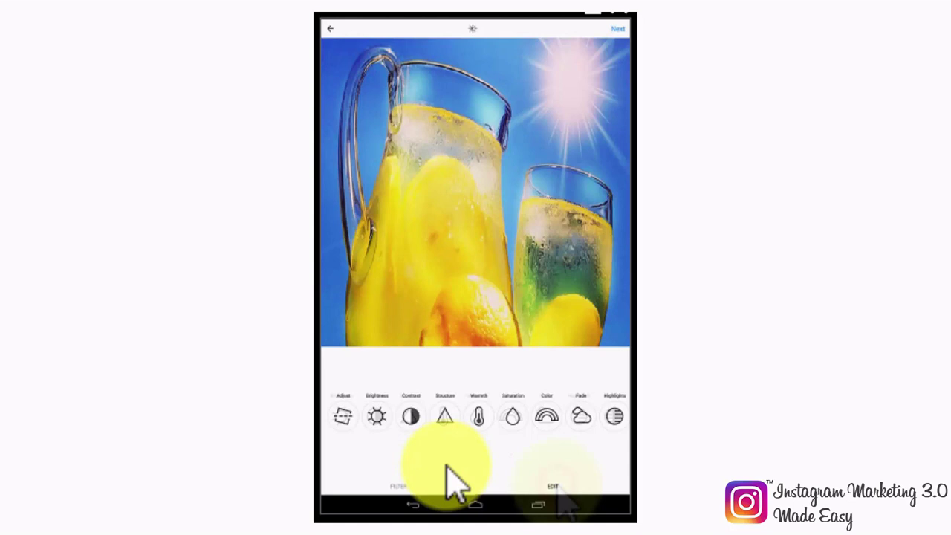
{"action": "scroll", "coordinate": [557, 446], "scroll_direction": "right", "scroll_amount": 1}
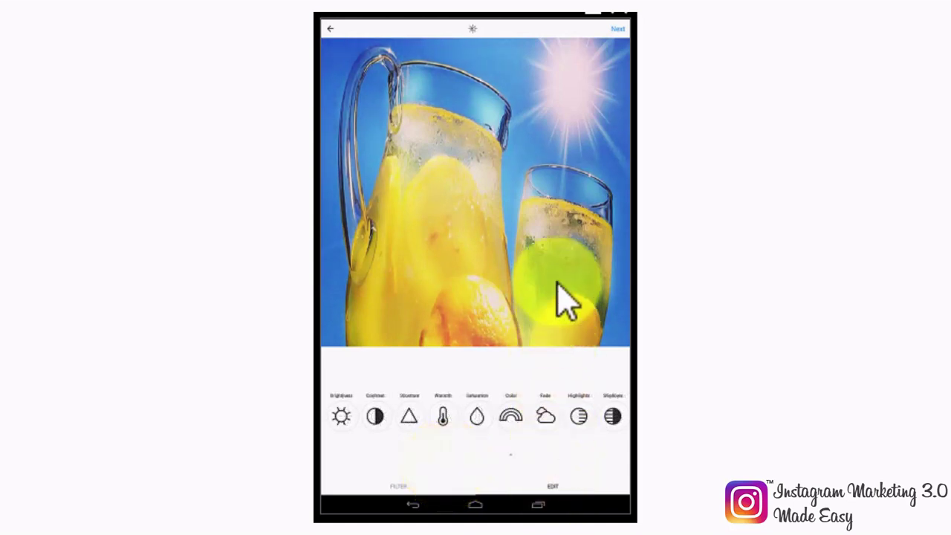
{"action": "left_click", "coordinate": [622, 29]}
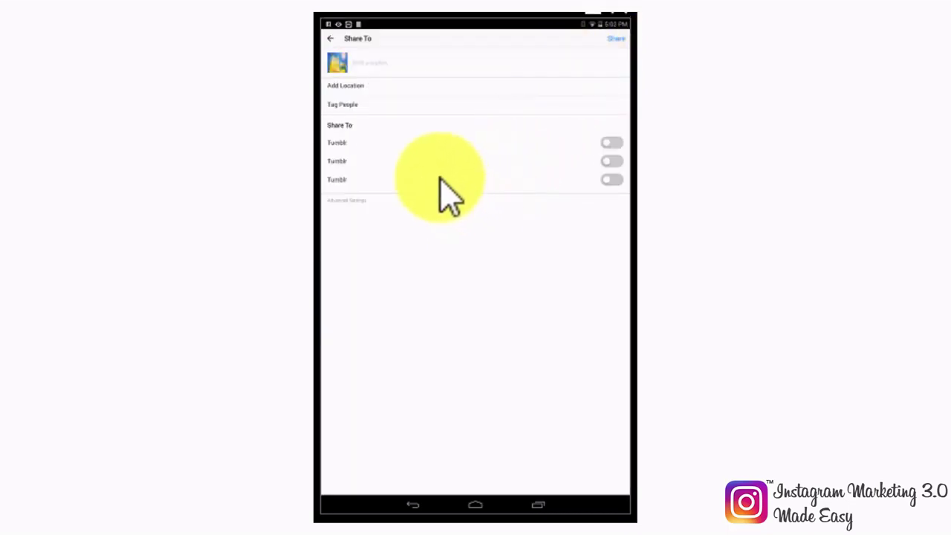
Step: Caption the post 'Heal Your Blood Sugar Now At diabetescaremadeeasy.com #diabetescare #lifestyle', check locations, and open Tag People
{"action": "left_click", "coordinate": [370, 66]}
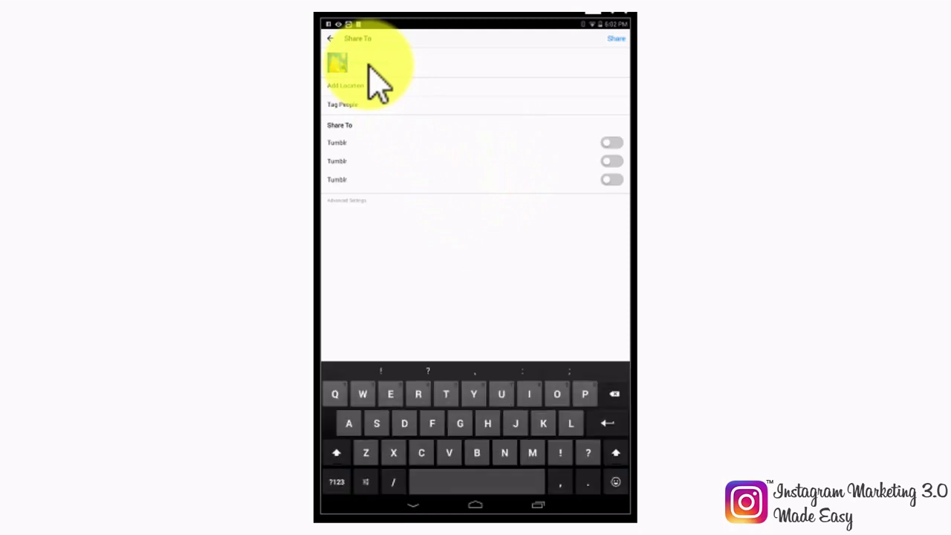
{"action": "type", "text": "Heal Your Blood Sugar Now At diabetes"}
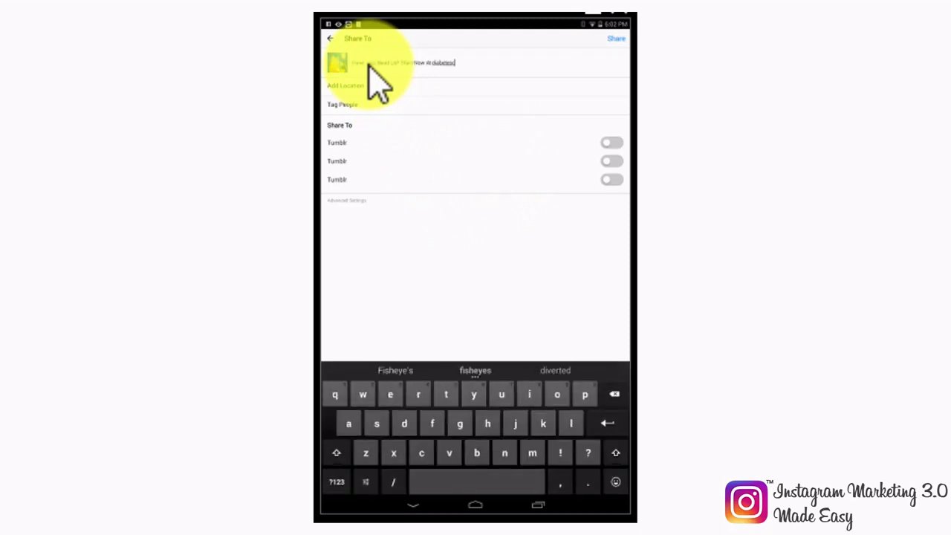
{"action": "type", "text": "caremadeeasy.com #diabetescare #lifestyle"}
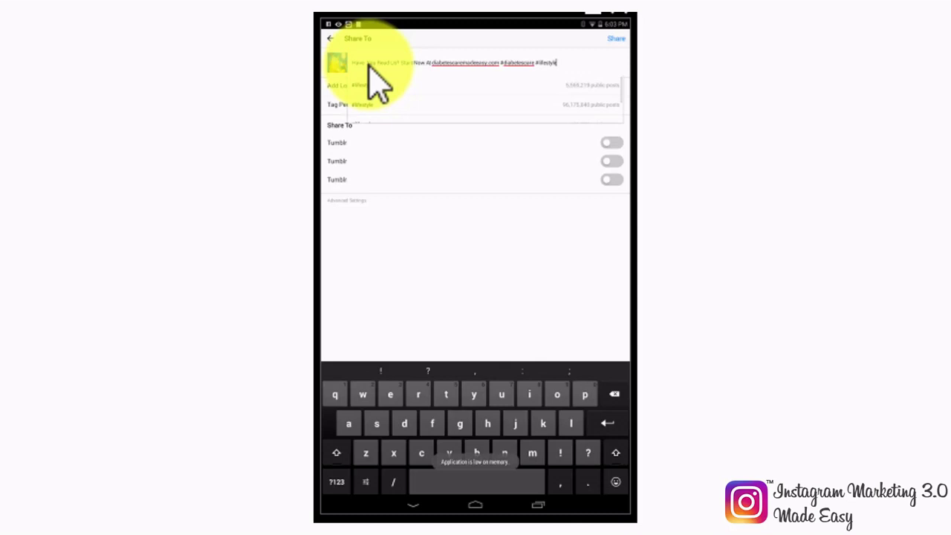
{"action": "left_click", "coordinate": [365, 82]}
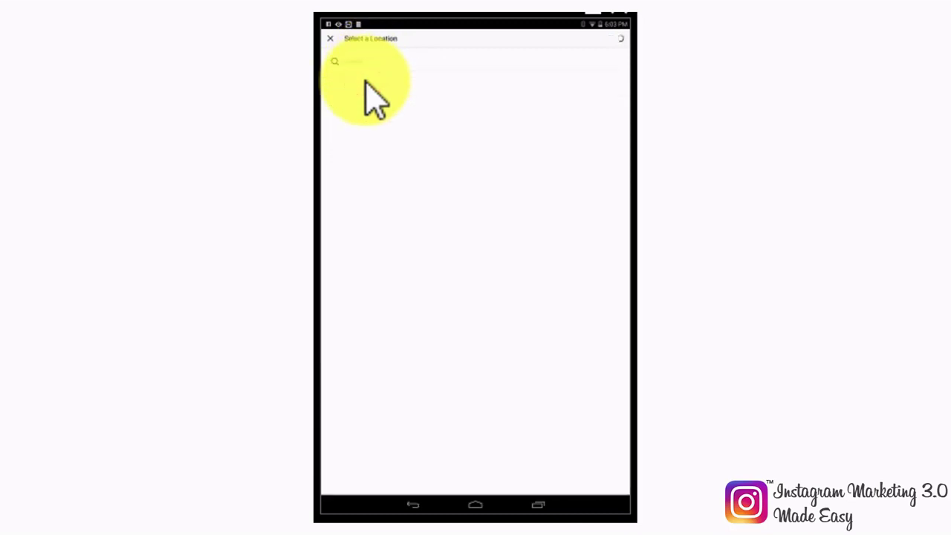
{"action": "left_click", "coordinate": [374, 66]}
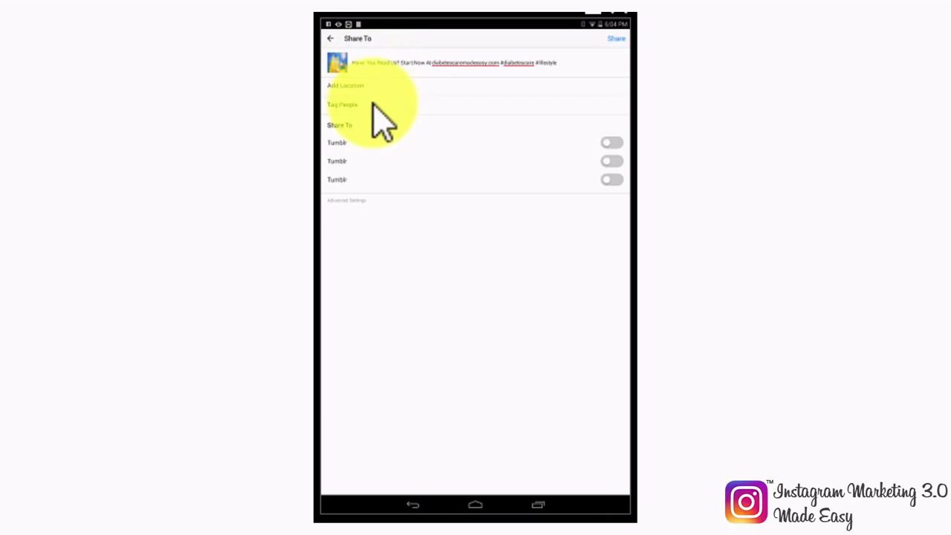
{"action": "left_click", "coordinate": [373, 105]}
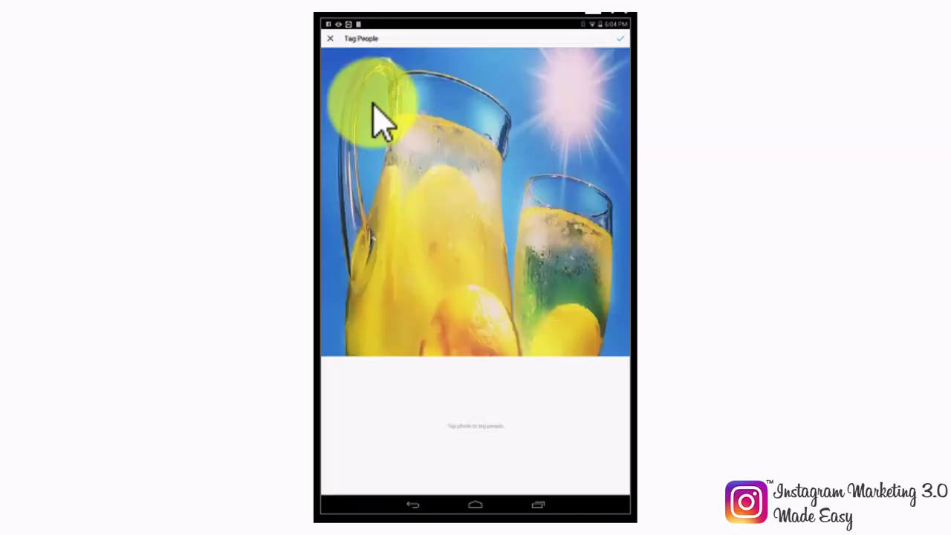
Step: Tag a user found by searching 'l' on the lemonade pitcher and share the post
{"action": "left_click", "coordinate": [416, 267]}
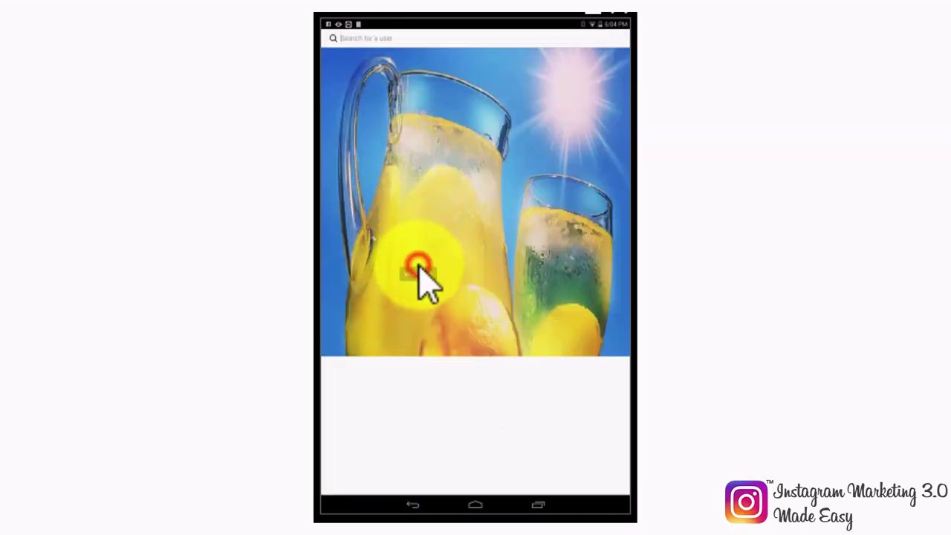
{"action": "type", "text": "l"}
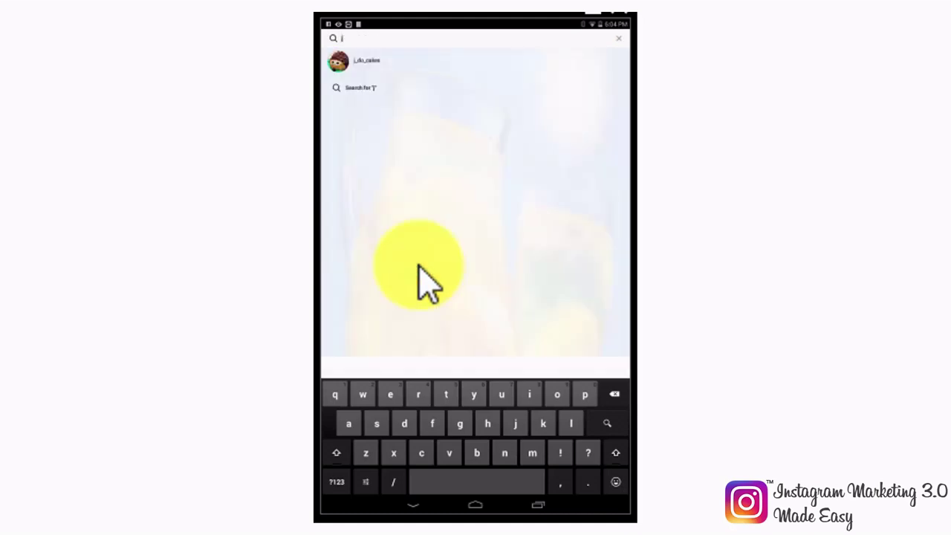
{"action": "left_click", "coordinate": [347, 56]}
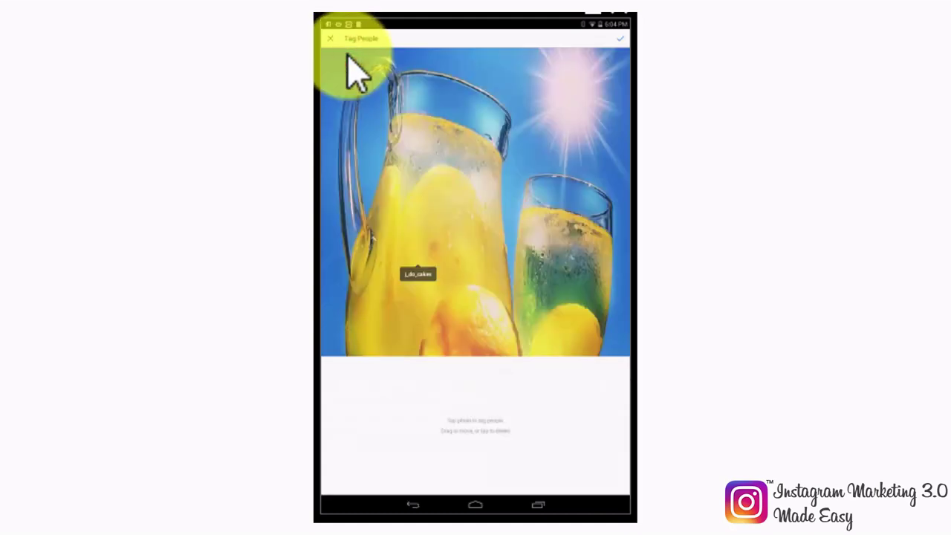
{"action": "left_click", "coordinate": [618, 36]}
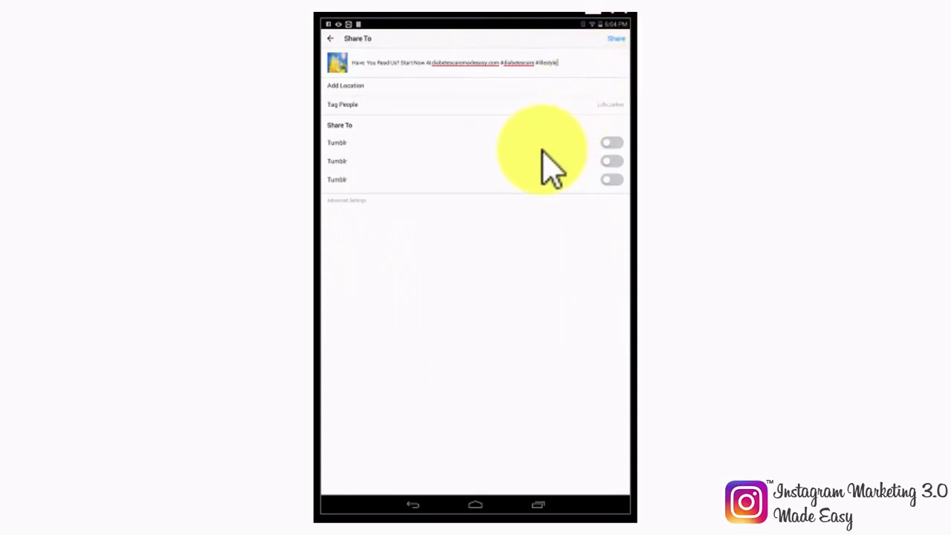
{"action": "left_click", "coordinate": [613, 38]}
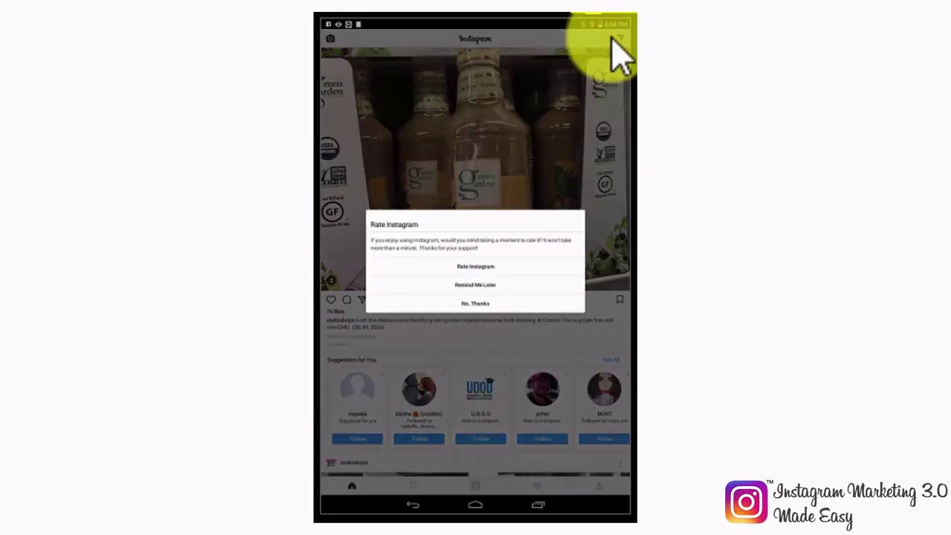
Step: Choose Remind Me Later on the rating prompt and open a new post in PHOTO mode
{"action": "left_click", "coordinate": [482, 284]}
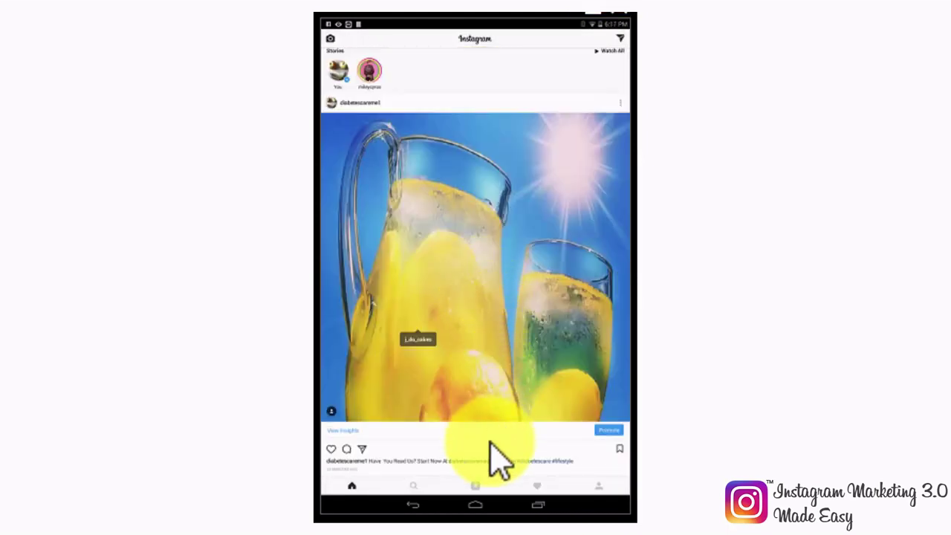
{"action": "left_click", "coordinate": [476, 487]}
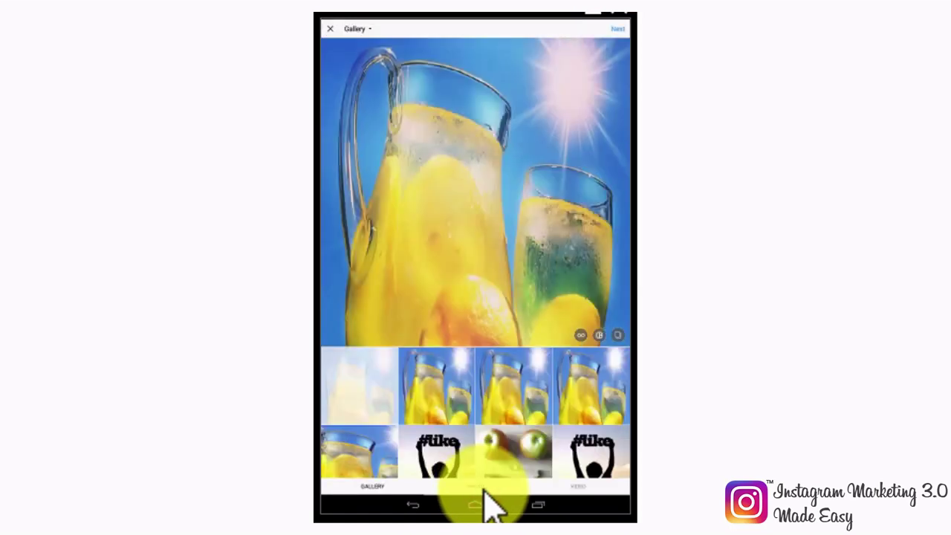
{"action": "left_click", "coordinate": [481, 488]}
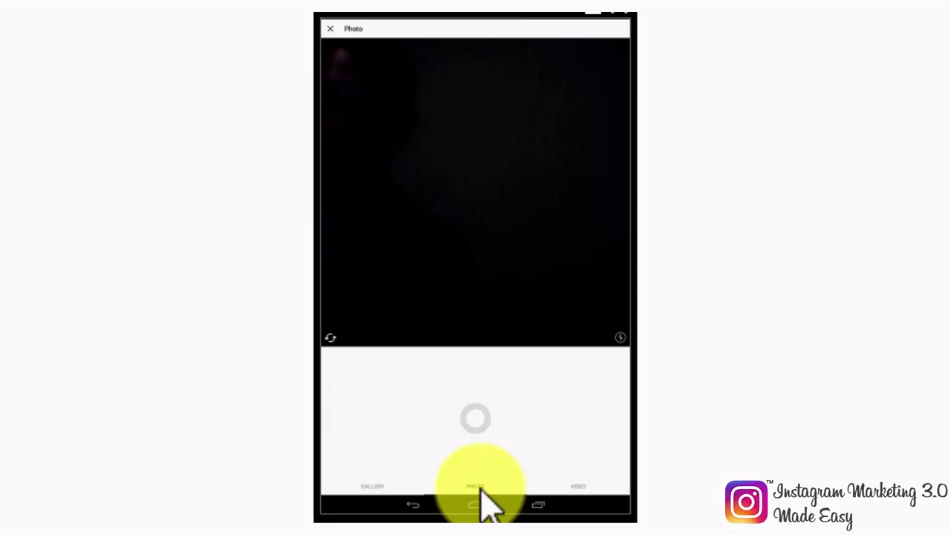
Step: Capture a new camera photo, apply the X-Pro II filter, and show the Edit tools
{"action": "left_click", "coordinate": [619, 340]}
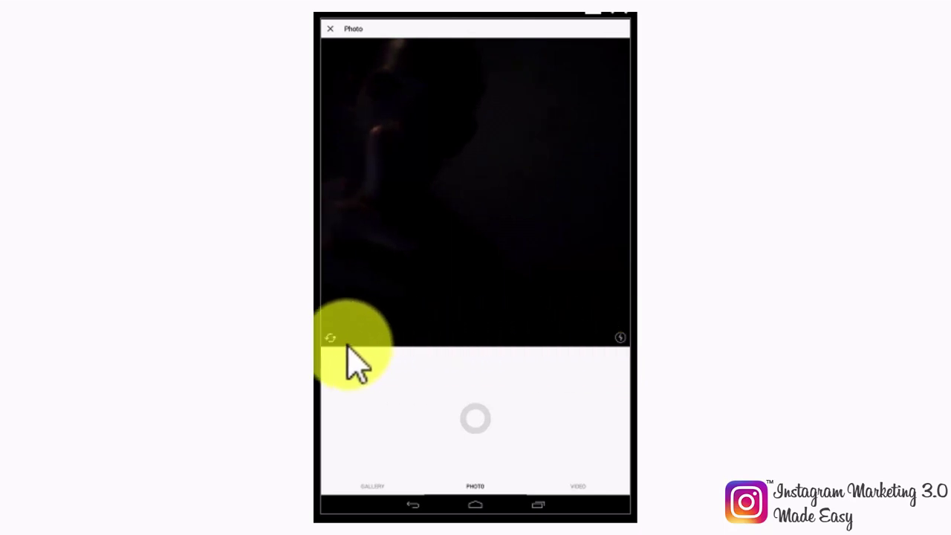
{"action": "left_click", "coordinate": [474, 415]}
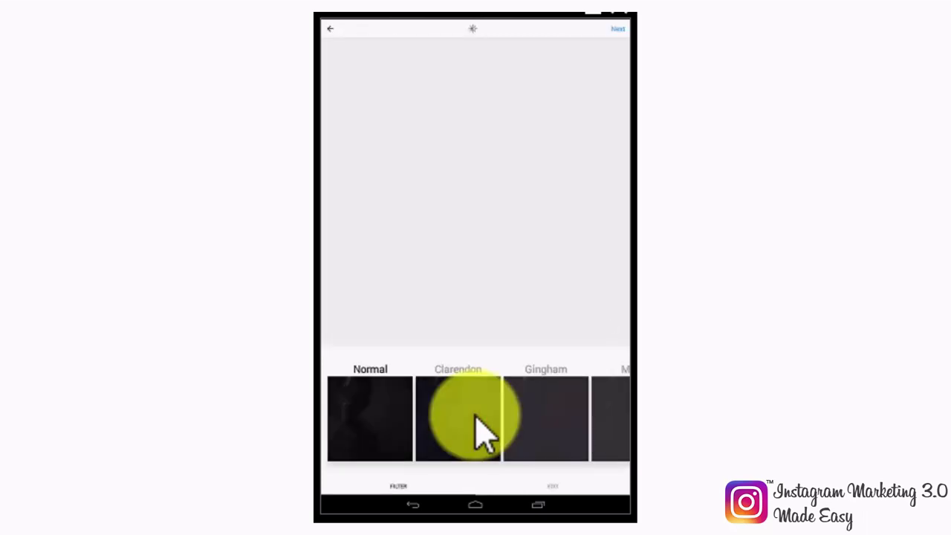
{"action": "scroll", "coordinate": [413, 434], "scroll_direction": "right", "scroll_amount": 10}
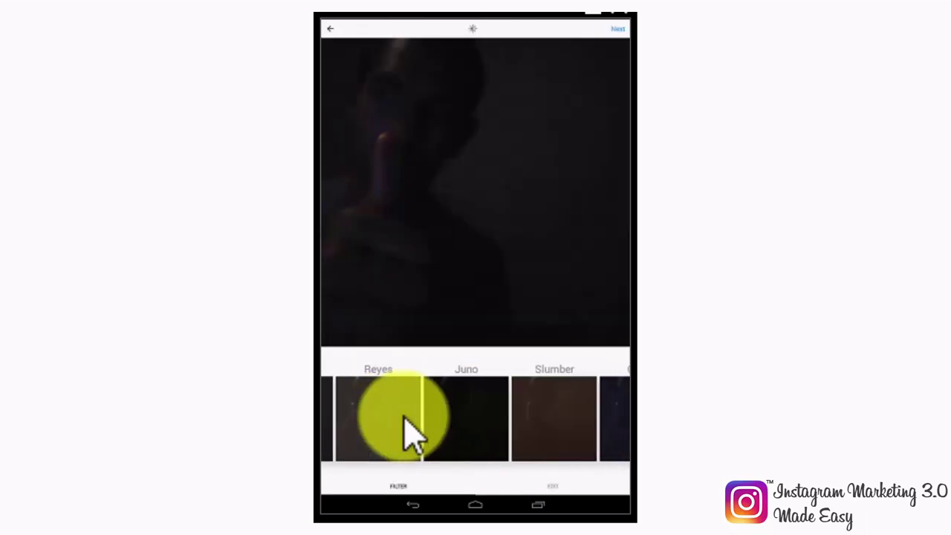
{"action": "scroll", "coordinate": [475, 416], "scroll_direction": "right", "scroll_amount": 4}
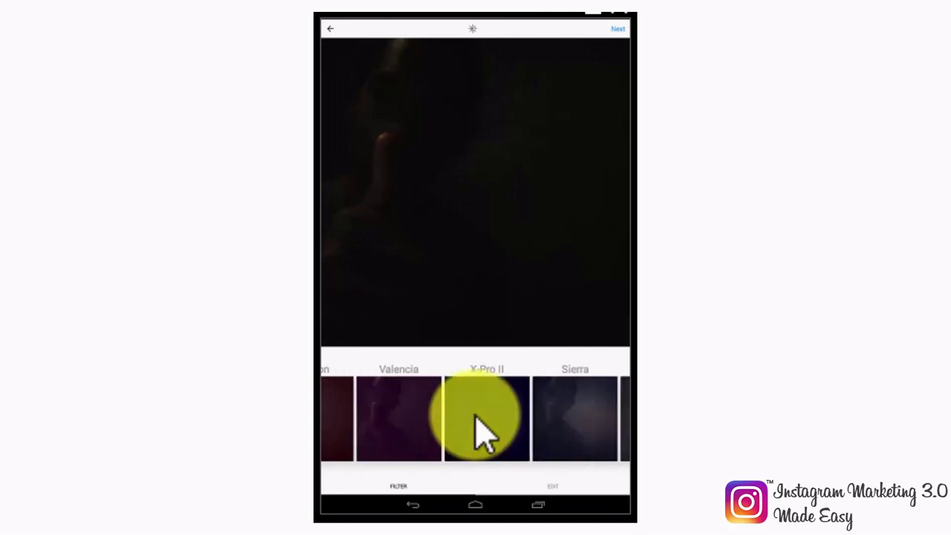
{"action": "left_click", "coordinate": [475, 416]}
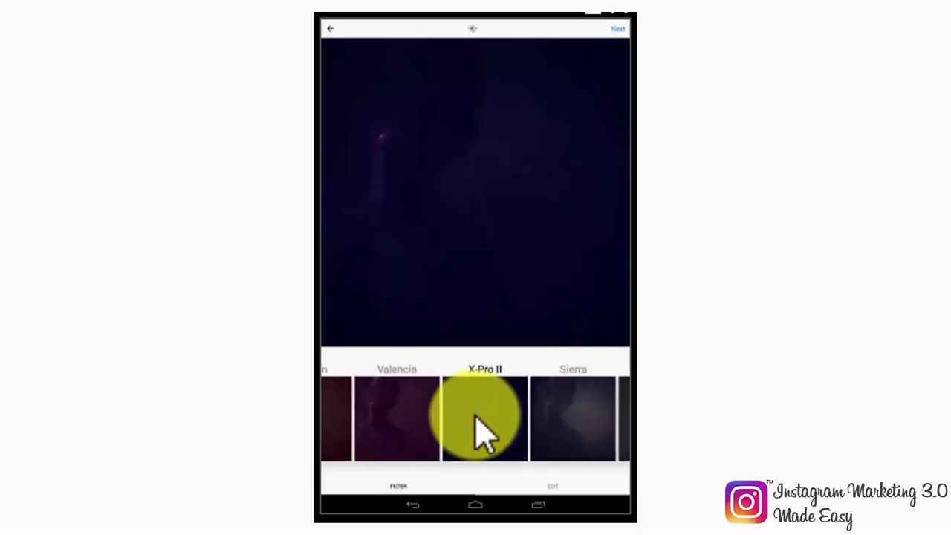
{"action": "left_click", "coordinate": [554, 487]}
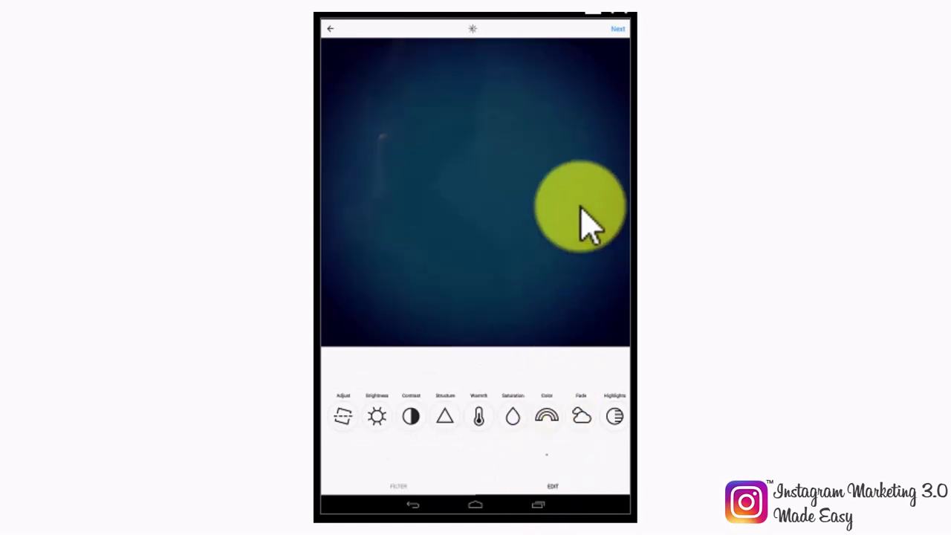
Step: Complete the caption as 'Blue, beautiful afternoon! #beautifuldays' and skip adding a location
{"action": "left_click", "coordinate": [617, 30]}
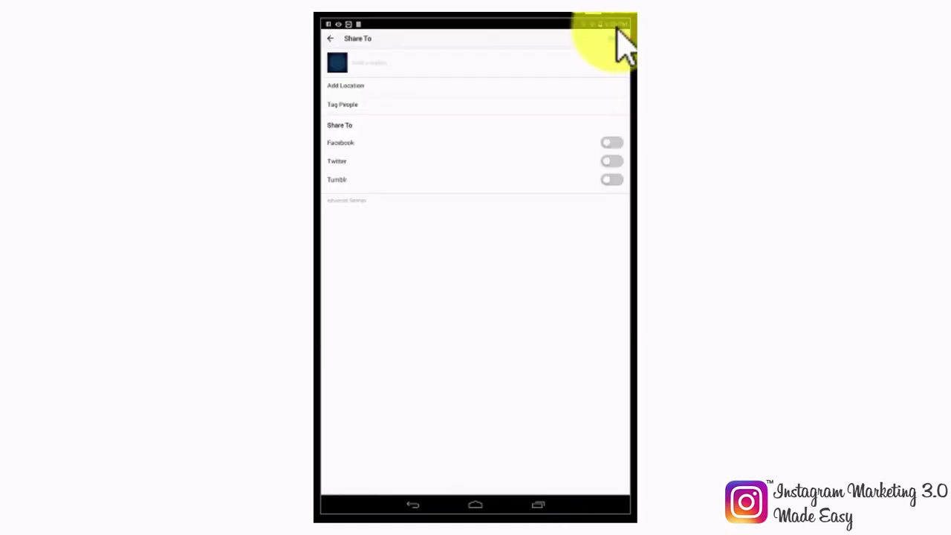
{"action": "left_click", "coordinate": [382, 61]}
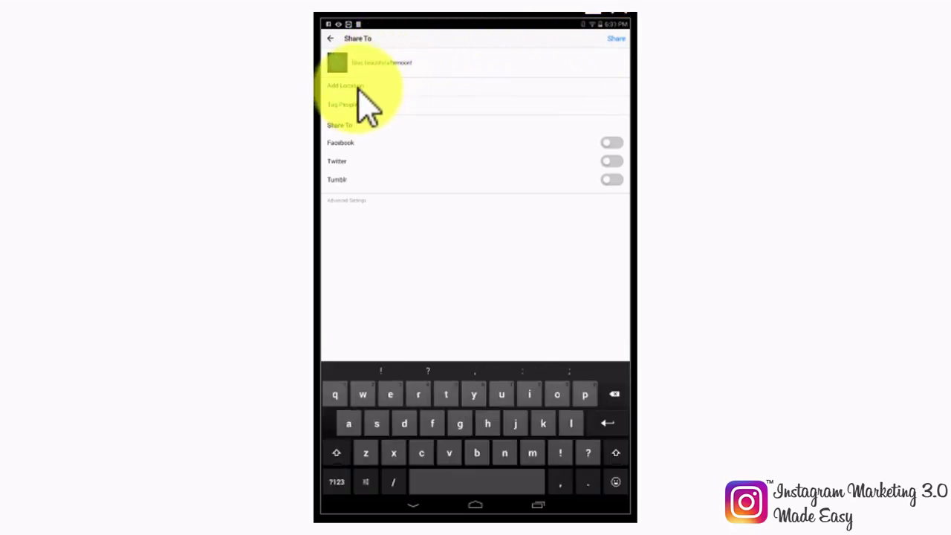
{"action": "type", "text": "days"}
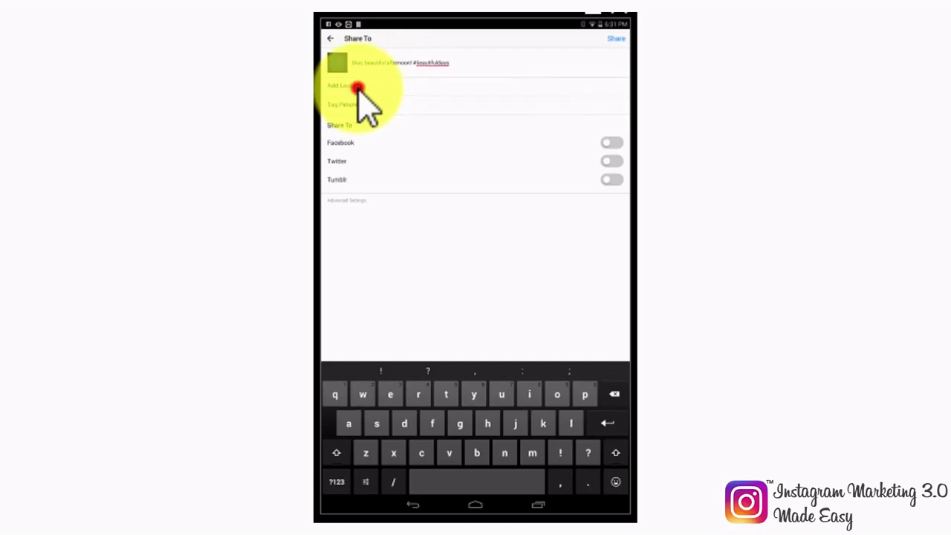
{"action": "left_click", "coordinate": [358, 87]}
{"action": "left_click", "coordinate": [330, 38]}
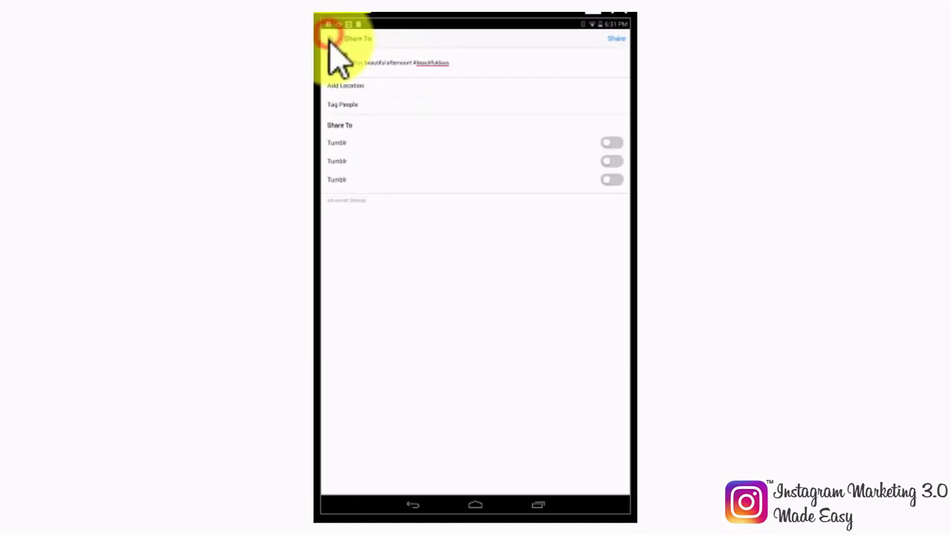
Step: Tag a user found by searching 'i' on the photo and confirm the tag
{"action": "left_click", "coordinate": [362, 105]}
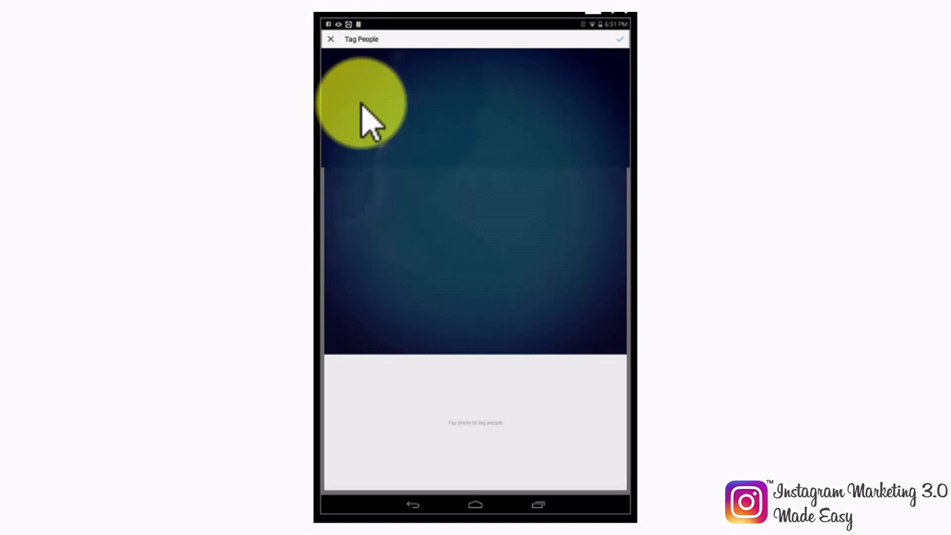
{"action": "left_click", "coordinate": [448, 250]}
{"action": "type", "text": "i"}
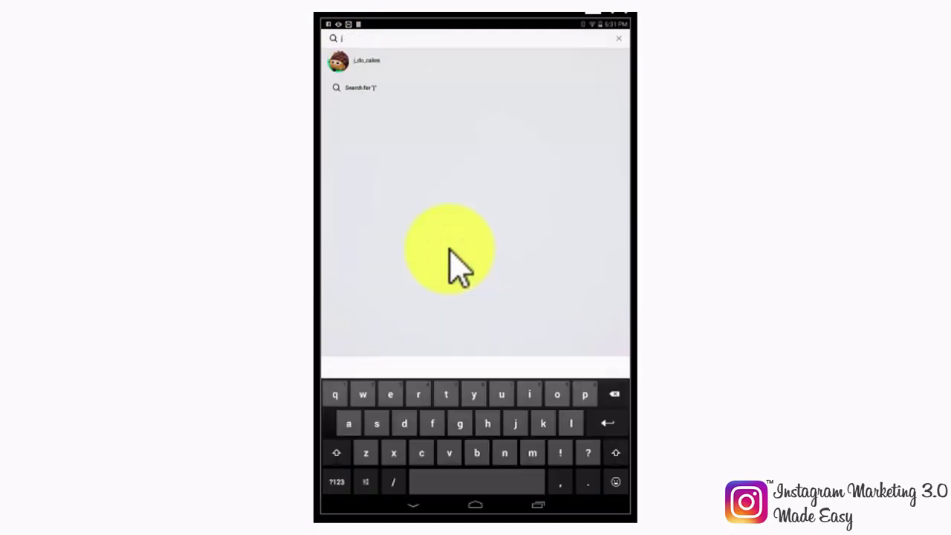
{"action": "left_click", "coordinate": [347, 61]}
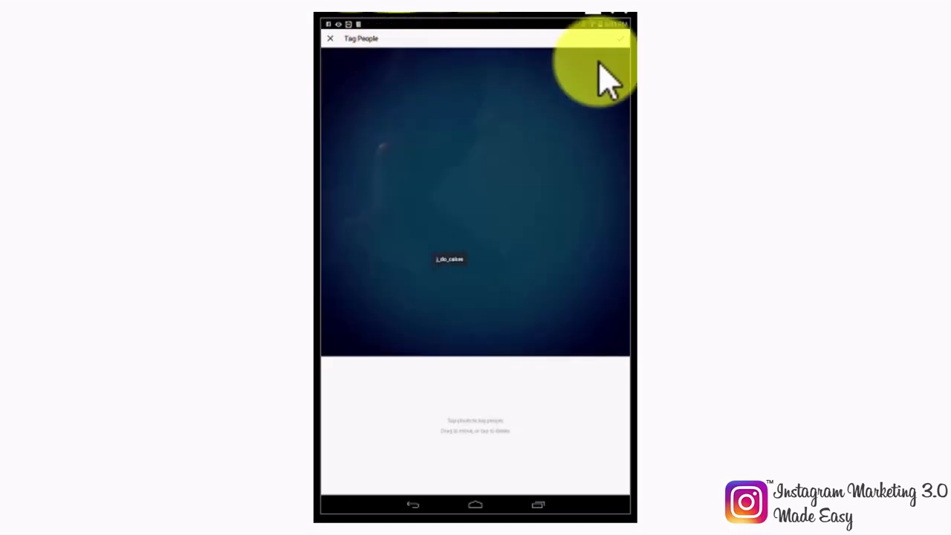
{"action": "left_click", "coordinate": [617, 35]}
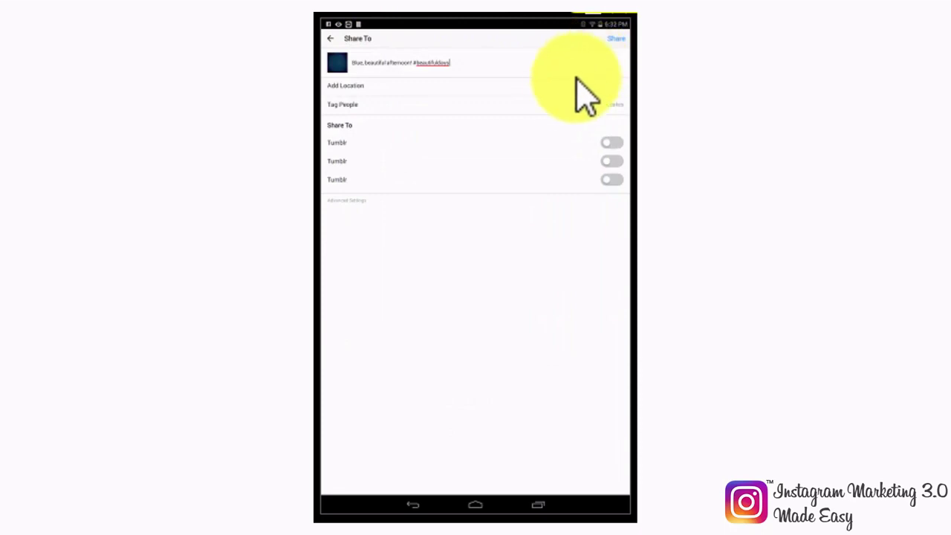
Step: Share the blue photo post, then record a short video clip and continue to its filters
{"action": "left_click", "coordinate": [613, 39]}
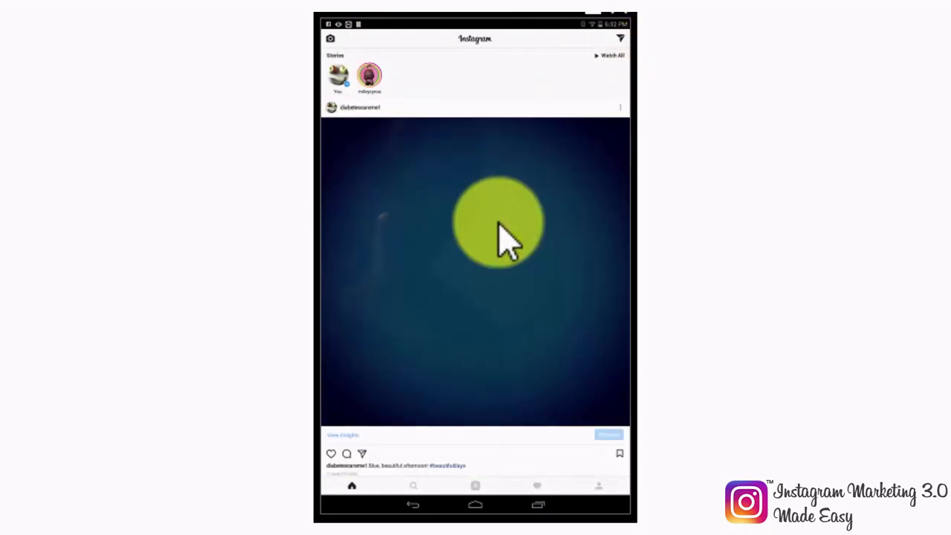
{"action": "left_click", "coordinate": [473, 489]}
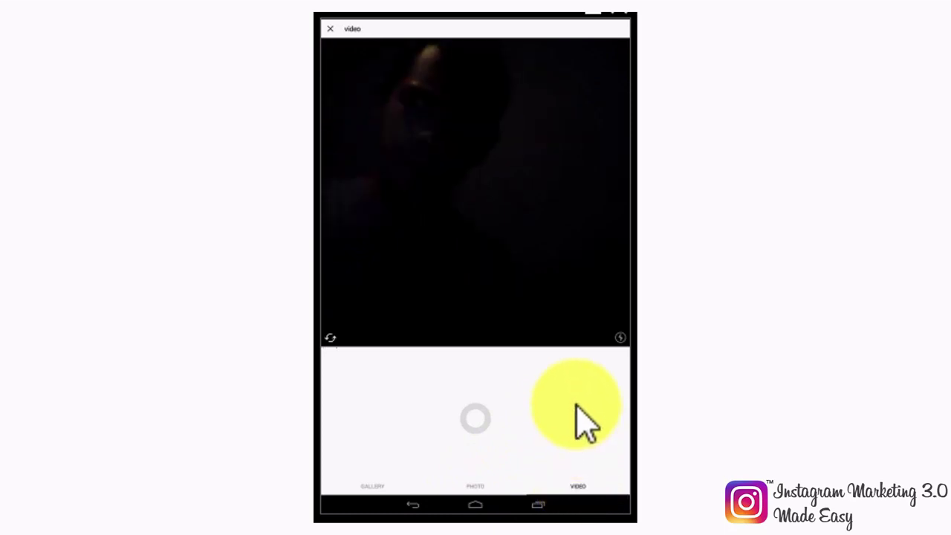
{"action": "left_click", "coordinate": [475, 420]}
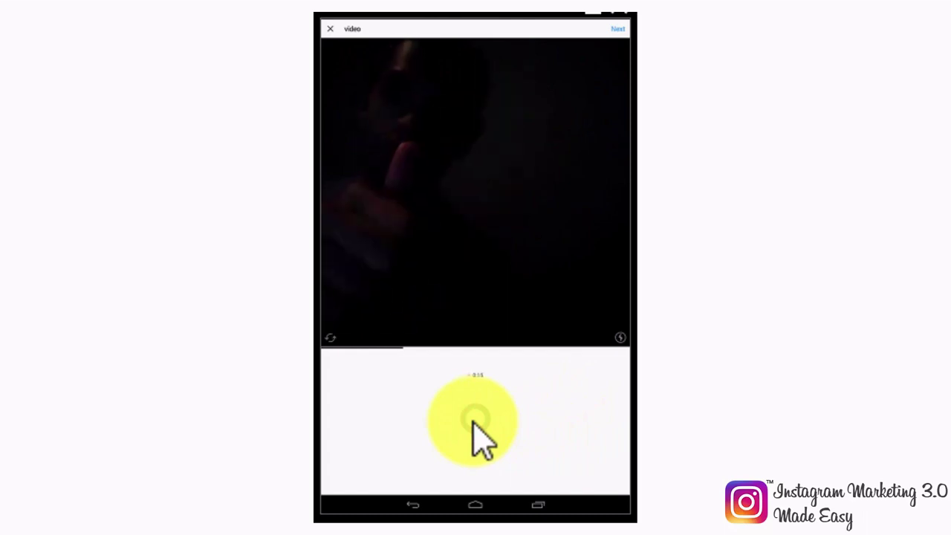
{"action": "left_click", "coordinate": [475, 420]}
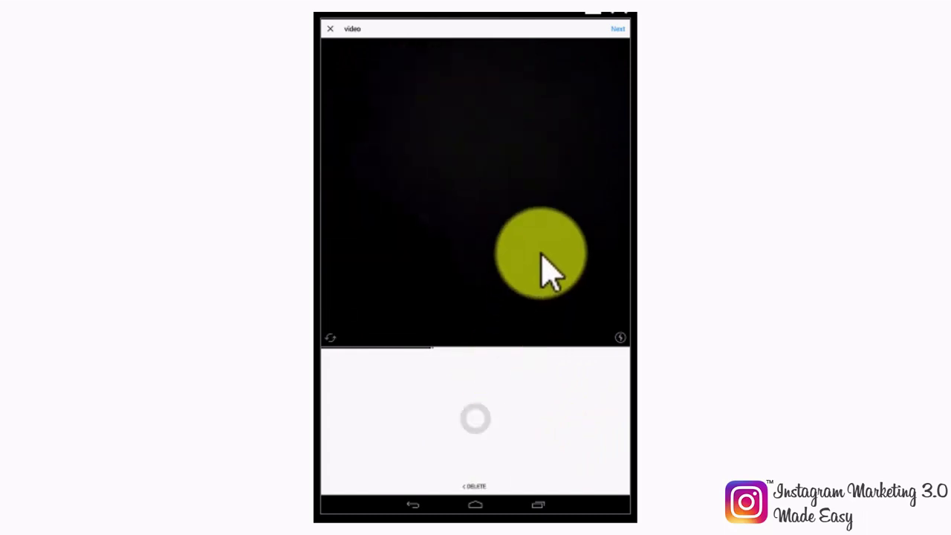
{"action": "left_click", "coordinate": [615, 30]}
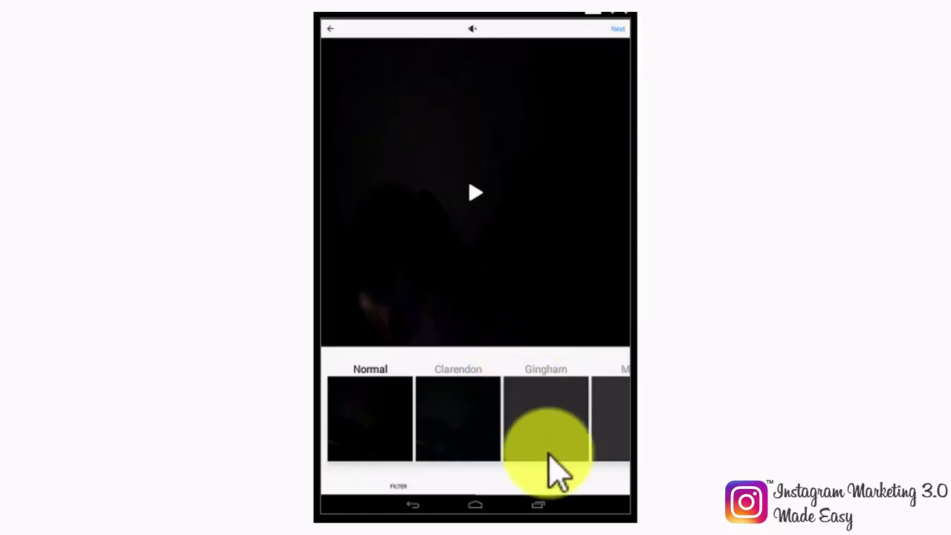
Step: Set a mid-video frame as the video post's cover
{"action": "left_click", "coordinate": [551, 484]}
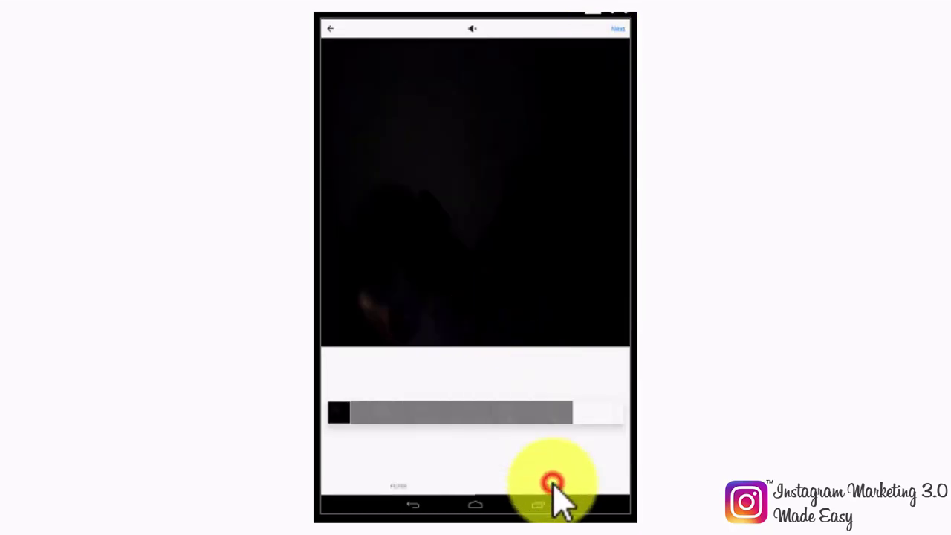
{"action": "left_click", "coordinate": [435, 413]}
{"action": "left_click", "coordinate": [611, 26]}
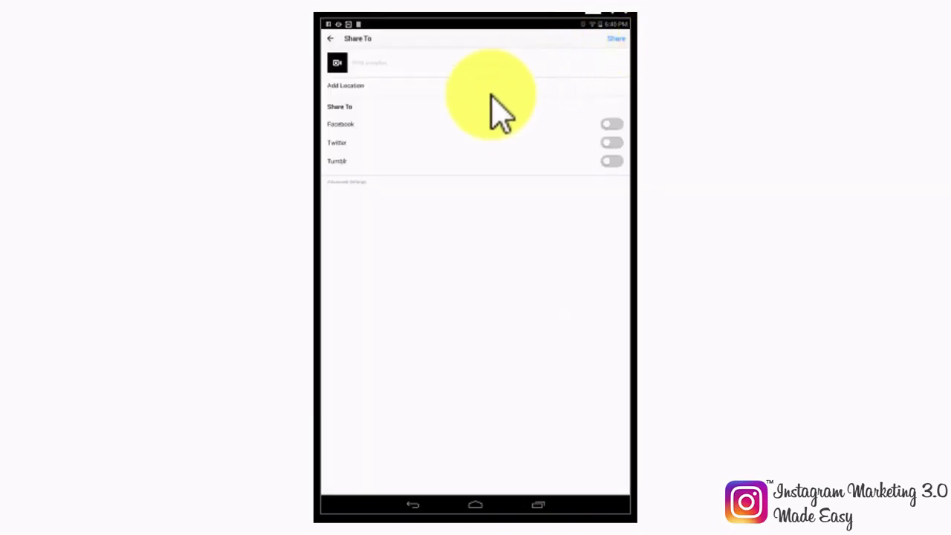
Step: Caption the post 'Look at us saying hi! Please hi us back!' and share it to Facebook too
{"action": "left_click", "coordinate": [488, 64]}
{"action": "type", "text": "Look at us saying hi! Please hi us back!"}
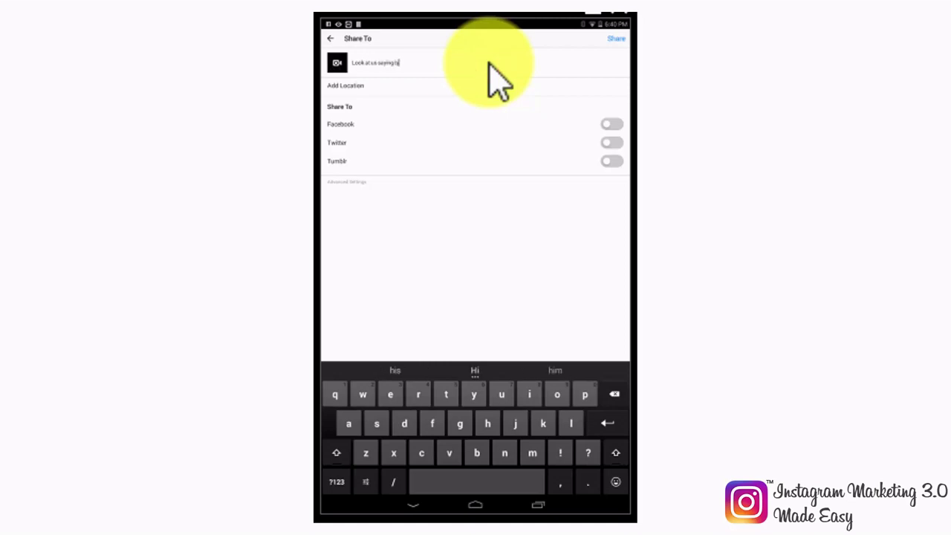
{"action": "left_click", "coordinate": [604, 126]}
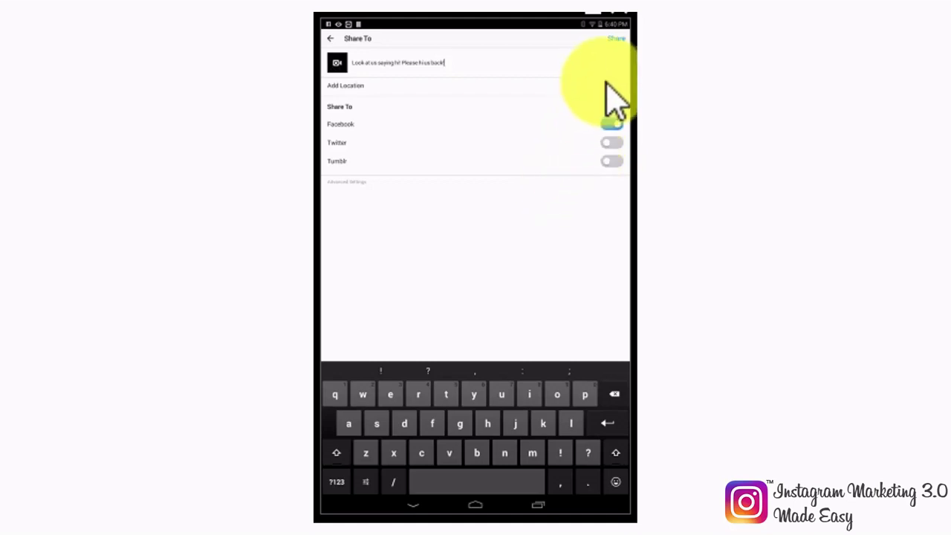
{"action": "left_click", "coordinate": [618, 42]}
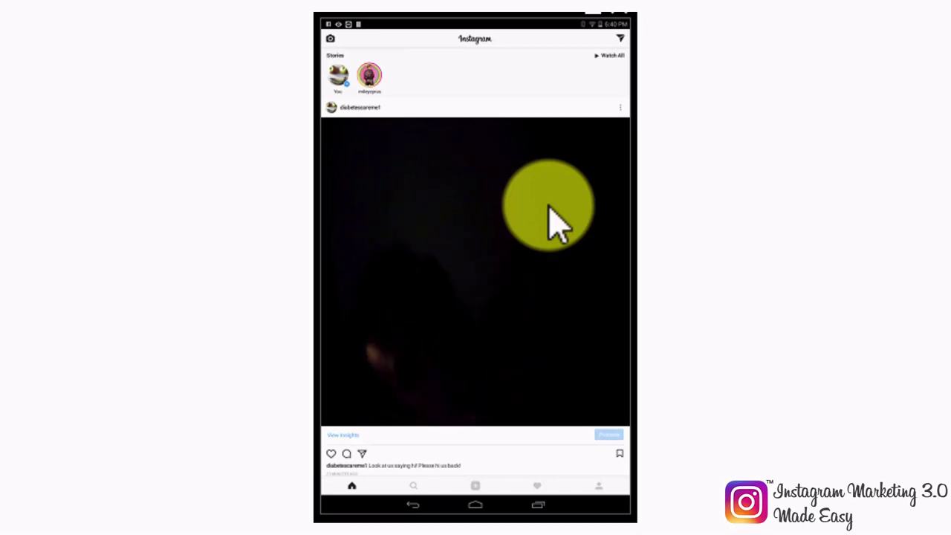
Step: Scroll down the Instagram home feed to the lemonade pitcher post
{"action": "scroll", "coordinate": [554, 223], "scroll_direction": "down", "scroll_amount": 4}
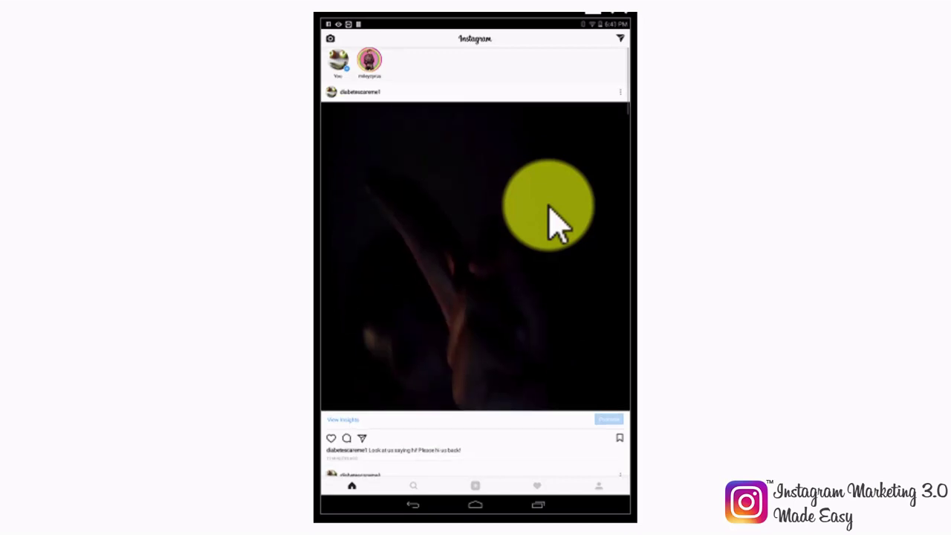
{"action": "scroll", "coordinate": [554, 223], "scroll_direction": "down", "scroll_amount": 4}
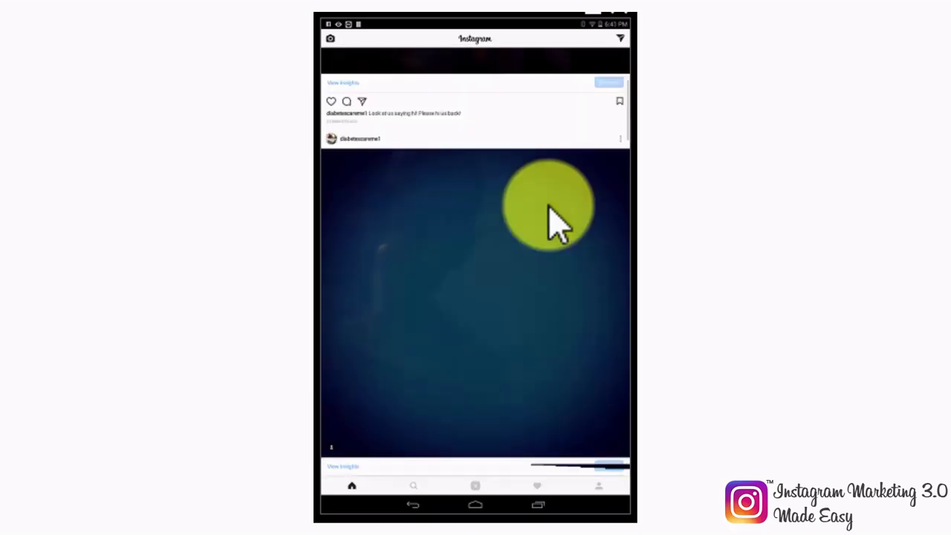
{"action": "scroll", "coordinate": [553, 223], "scroll_direction": "down", "scroll_amount": 3}
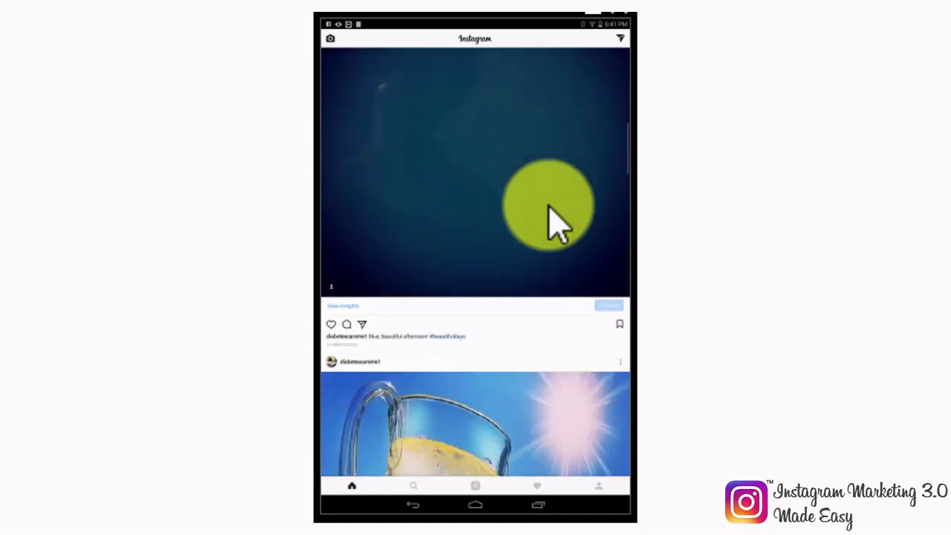
{"action": "scroll", "coordinate": [553, 222], "scroll_direction": "down", "scroll_amount": 3}
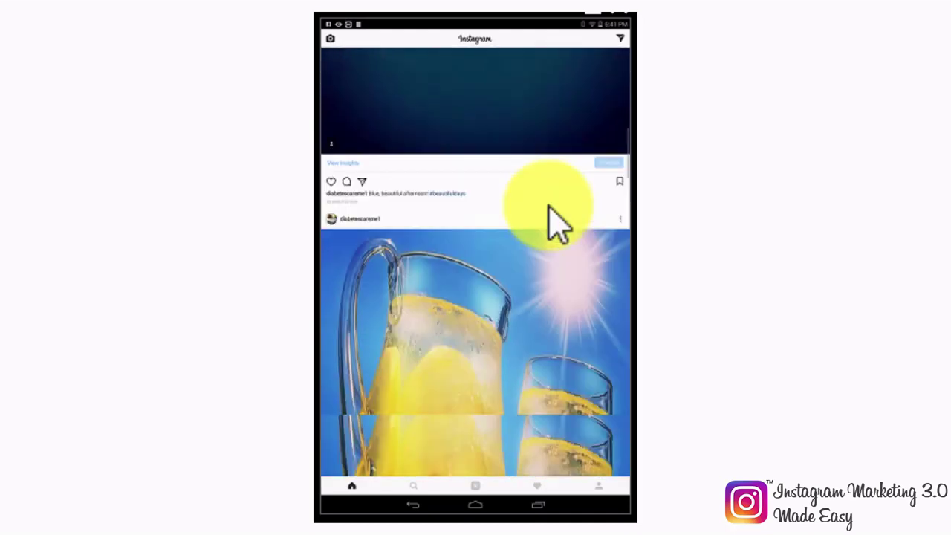
{"action": "scroll", "coordinate": [553, 223], "scroll_direction": "down", "scroll_amount": 3}
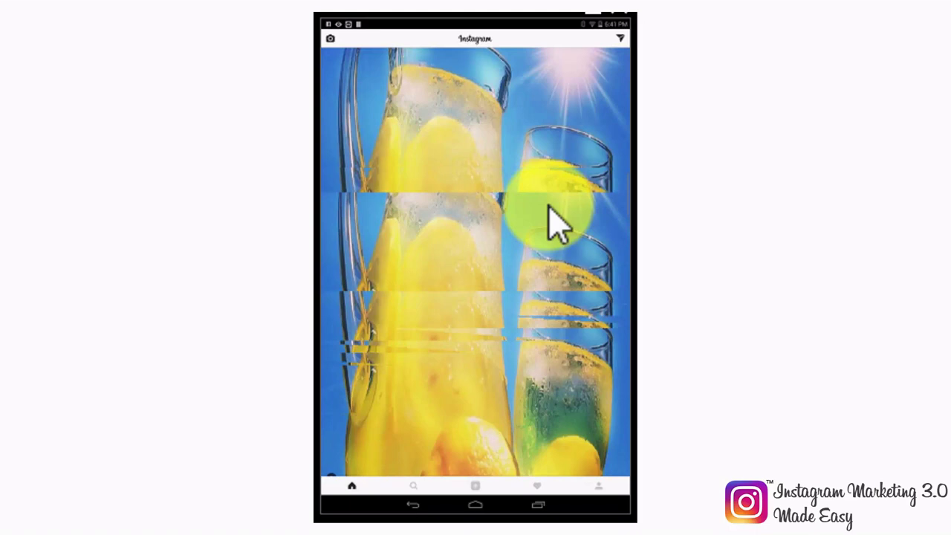
{"action": "scroll", "coordinate": [554, 223], "scroll_direction": "up", "scroll_amount": 1}
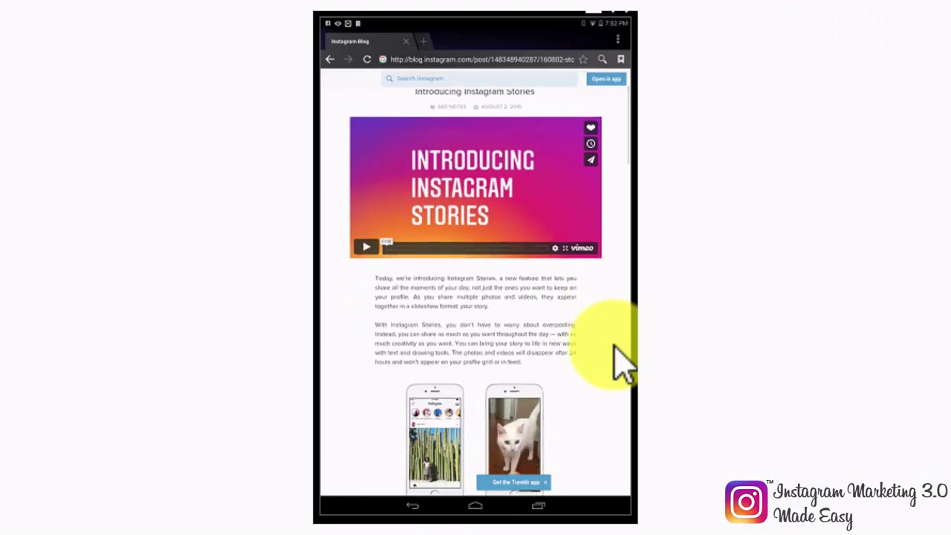
Step: Scroll through the 'Introducing Instagram Stories' article to read its story features
{"action": "scroll", "coordinate": [623, 364], "scroll_direction": "down", "scroll_amount": 1}
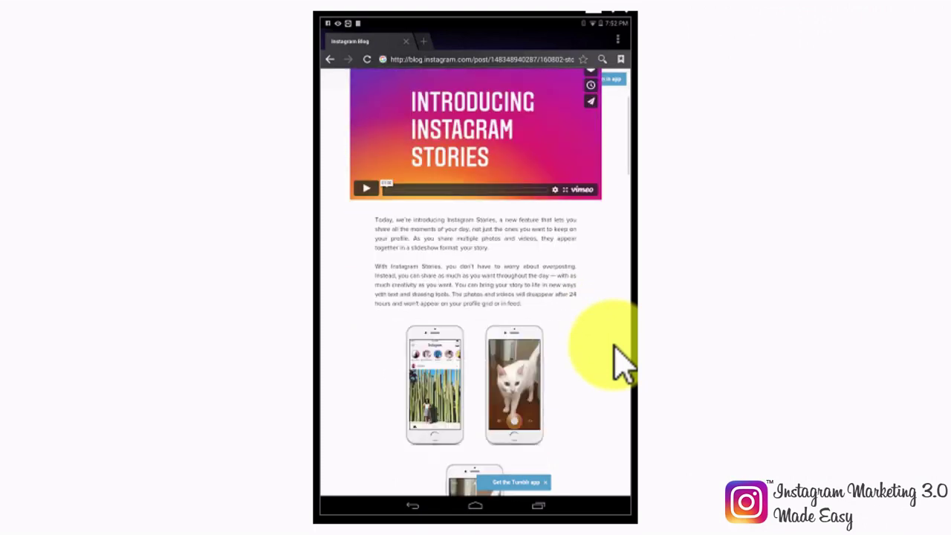
{"action": "scroll", "coordinate": [622, 364], "scroll_direction": "down", "scroll_amount": 3}
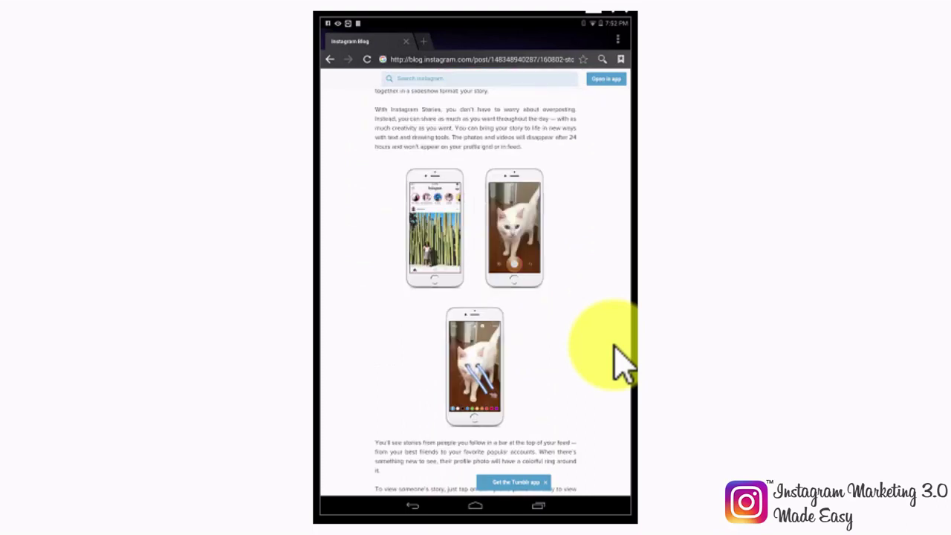
{"action": "scroll", "coordinate": [622, 364], "scroll_direction": "down", "scroll_amount": 3}
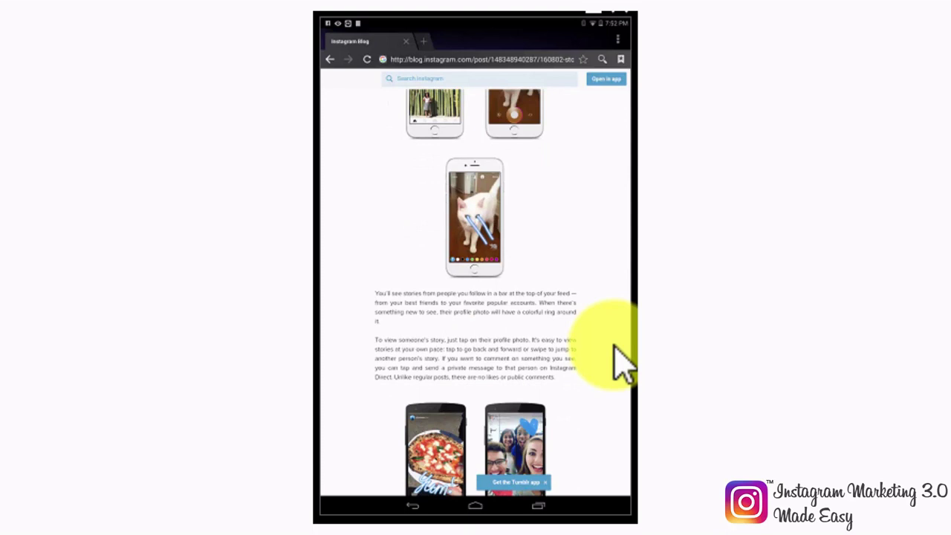
{"action": "scroll", "coordinate": [622, 364], "scroll_direction": "down", "scroll_amount": 1}
{"action": "scroll", "coordinate": [622, 364], "scroll_direction": "down", "scroll_amount": 1}
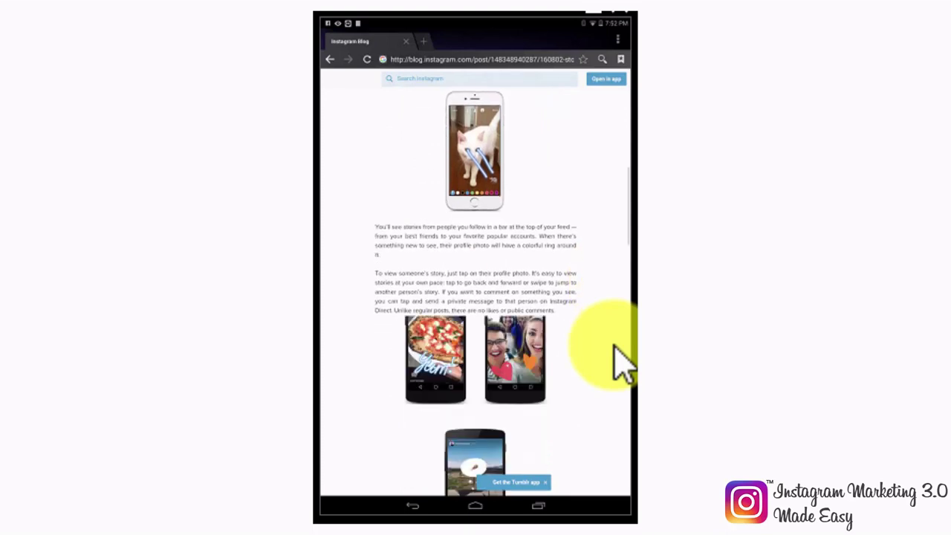
{"action": "scroll", "coordinate": [623, 364], "scroll_direction": "down", "scroll_amount": 2}
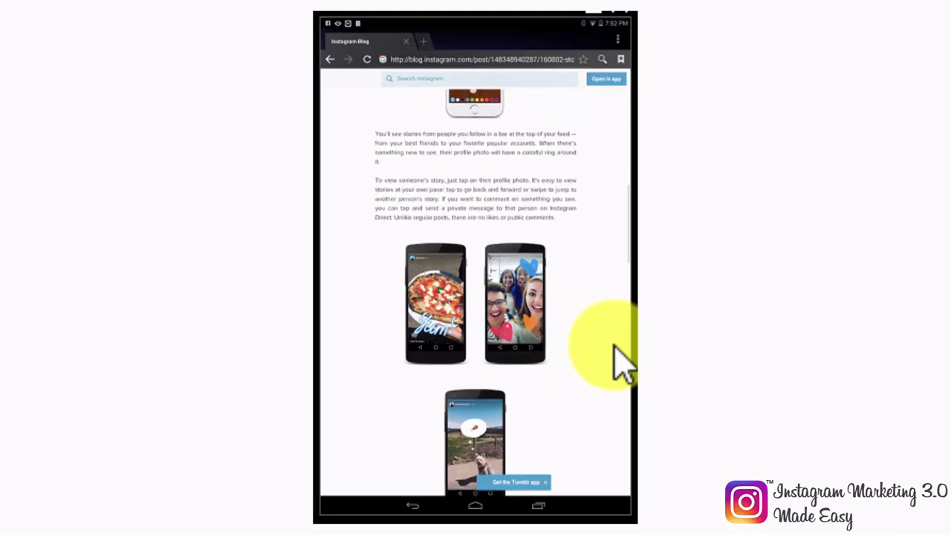
{"action": "scroll", "coordinate": [623, 364], "scroll_direction": "down", "scroll_amount": 1}
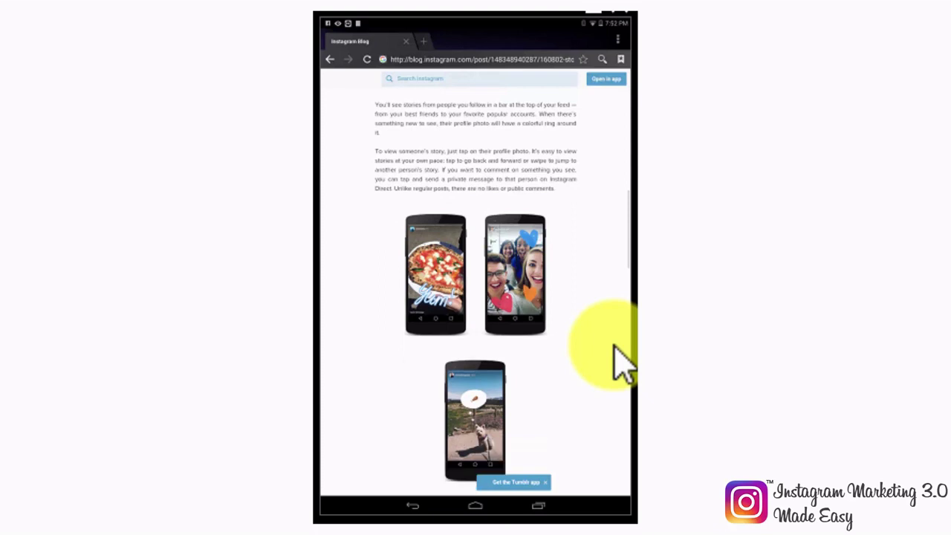
{"action": "scroll", "coordinate": [622, 364], "scroll_direction": "down", "scroll_amount": 1}
{"action": "scroll", "coordinate": [623, 364], "scroll_direction": "down", "scroll_amount": 1}
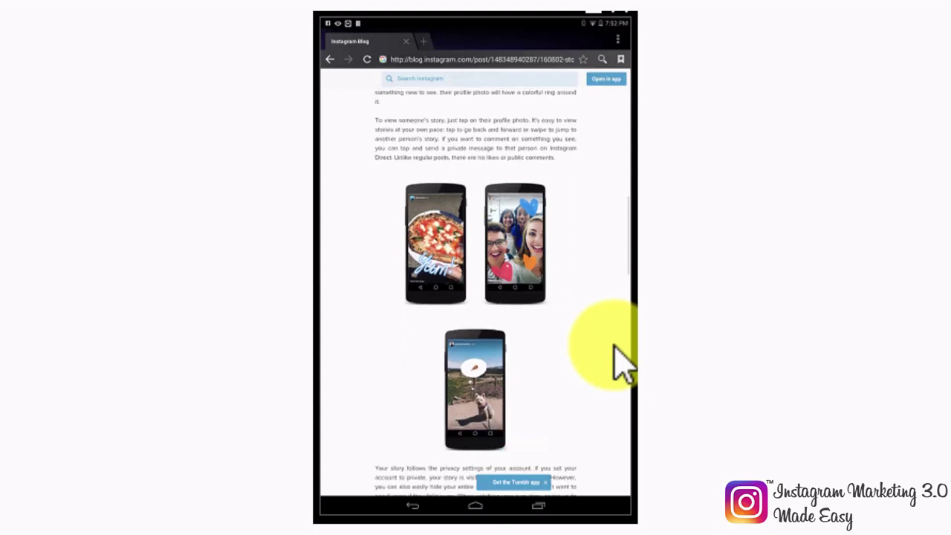
{"action": "scroll", "coordinate": [622, 364], "scroll_direction": "down", "scroll_amount": 1}
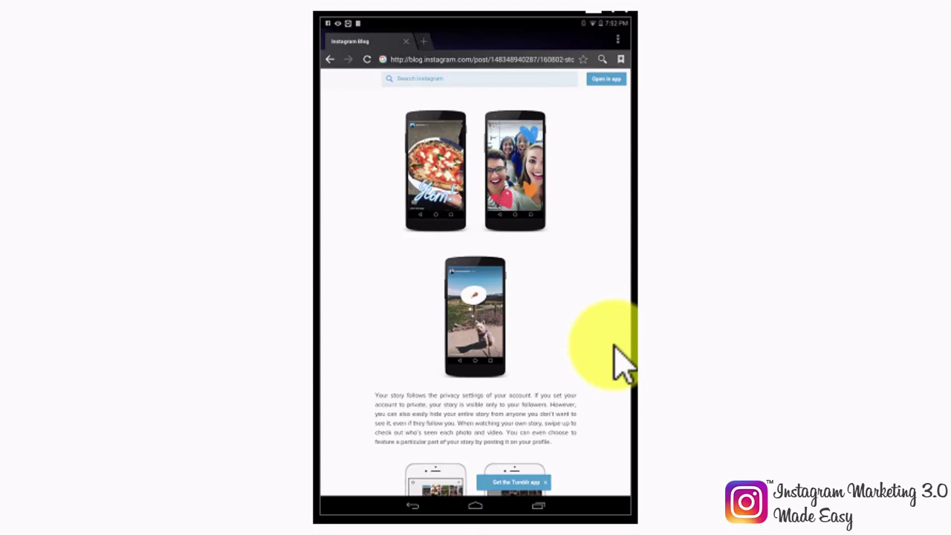
{"action": "scroll", "coordinate": [623, 364], "scroll_direction": "down", "scroll_amount": 1}
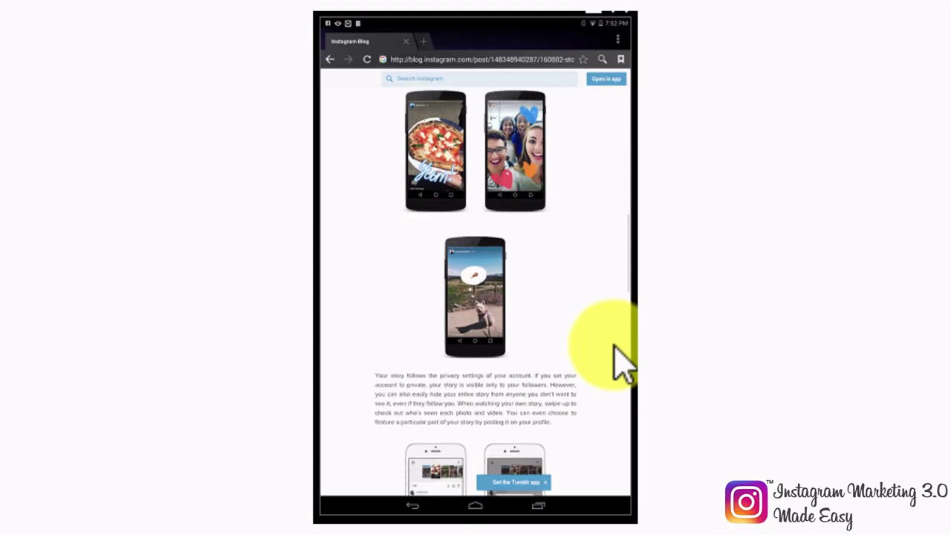
{"action": "scroll", "coordinate": [622, 364], "scroll_direction": "down", "scroll_amount": 4}
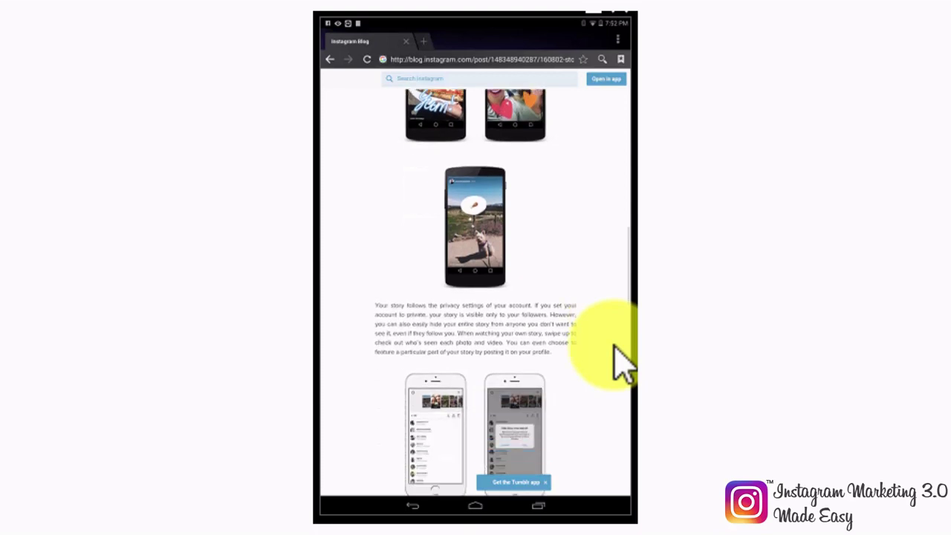
{"action": "scroll", "coordinate": [622, 364], "scroll_direction": "down", "scroll_amount": 3}
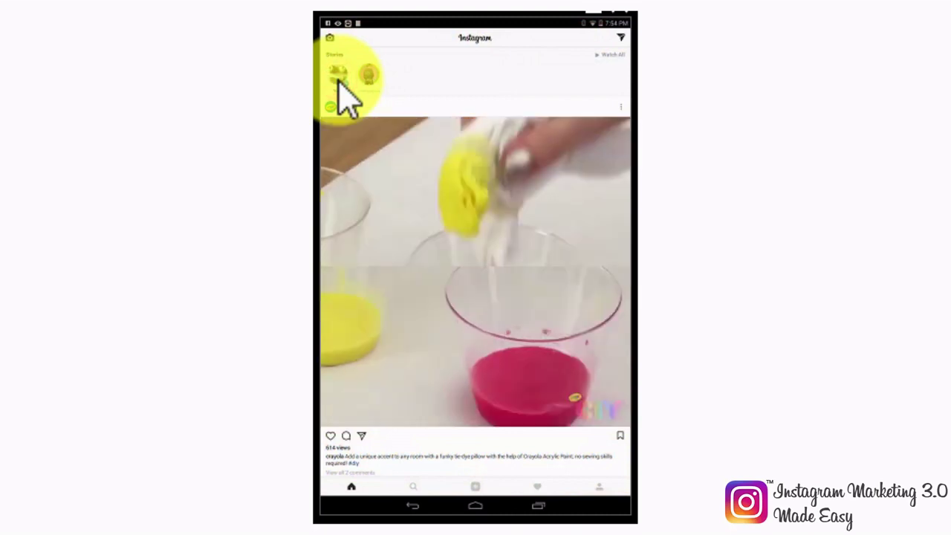
Step: Start a new story from a photo taken in the last 24 hours
{"action": "left_click", "coordinate": [339, 83]}
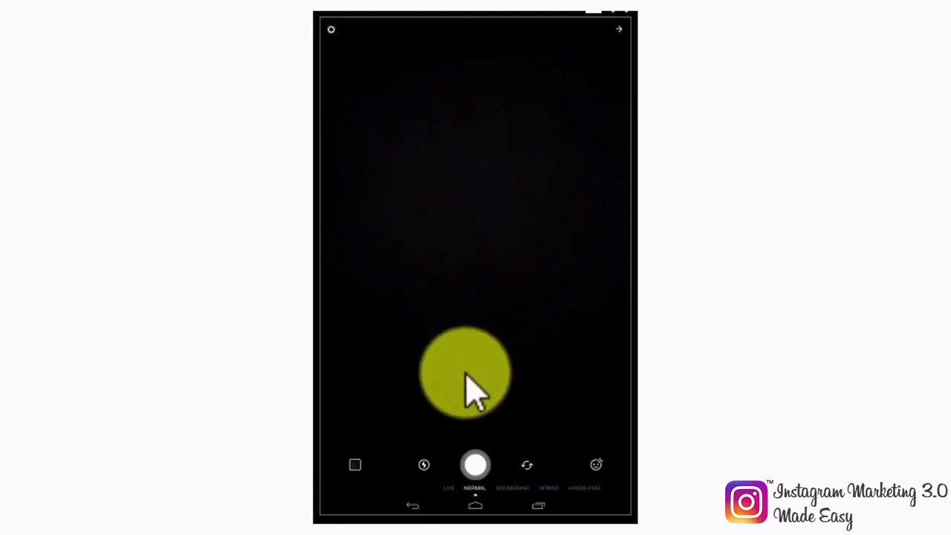
{"action": "left_click", "coordinate": [355, 464]}
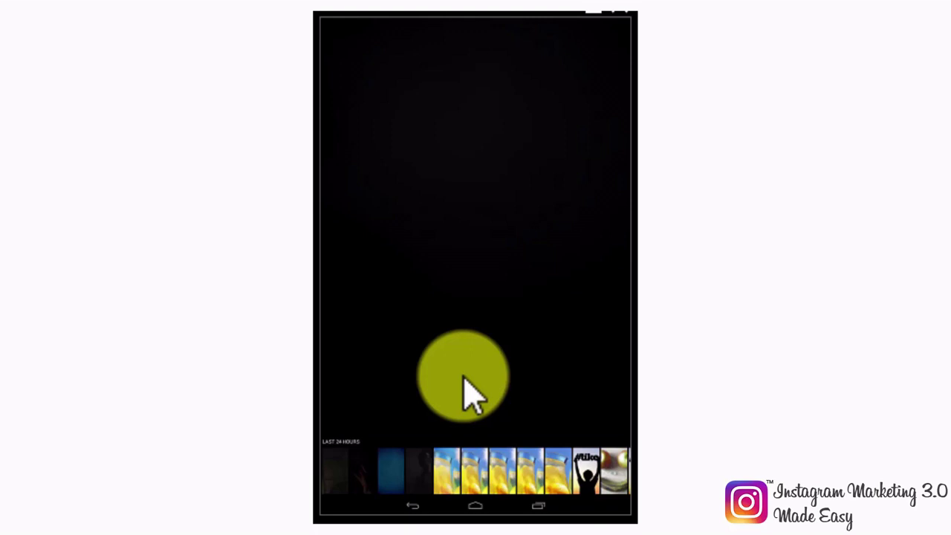
{"action": "left_click", "coordinate": [339, 483]}
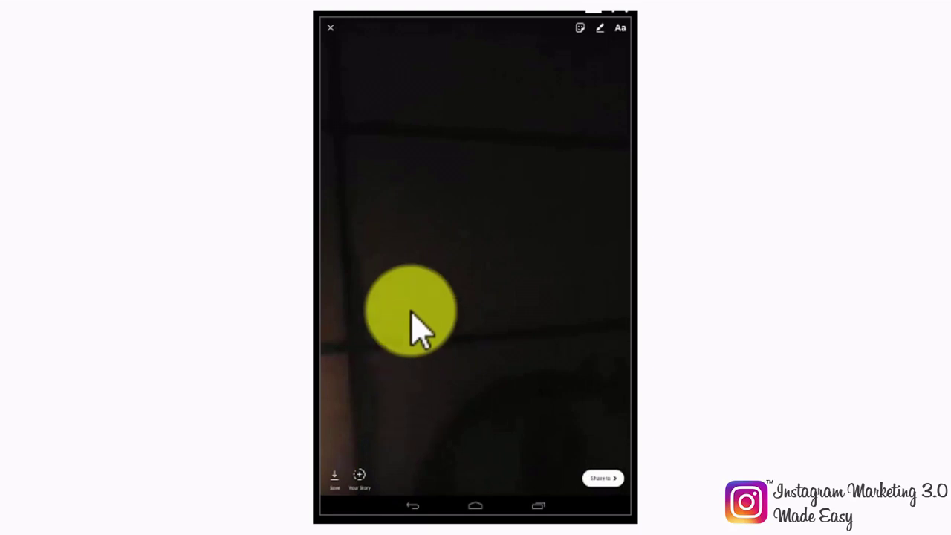
Step: Add the FRY-DAY fries sticker and a blue FRY DAY! smiley drawing, then view the story
{"action": "left_click", "coordinate": [583, 31]}
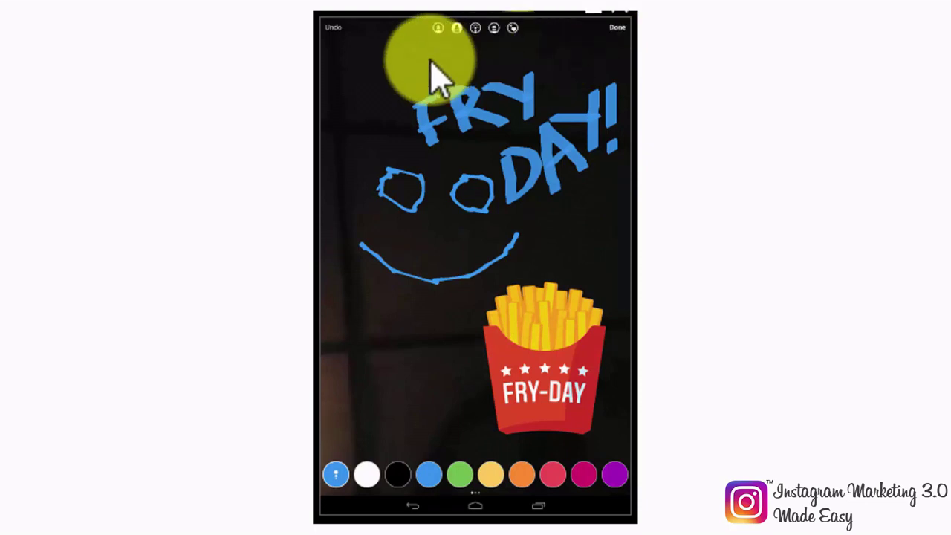
{"action": "left_click", "coordinate": [617, 27]}
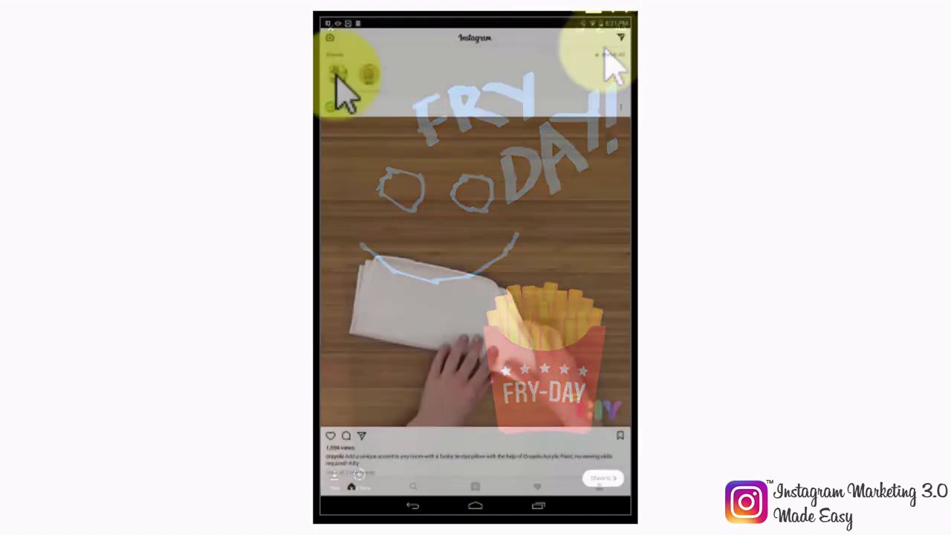
{"action": "left_click", "coordinate": [335, 77]}
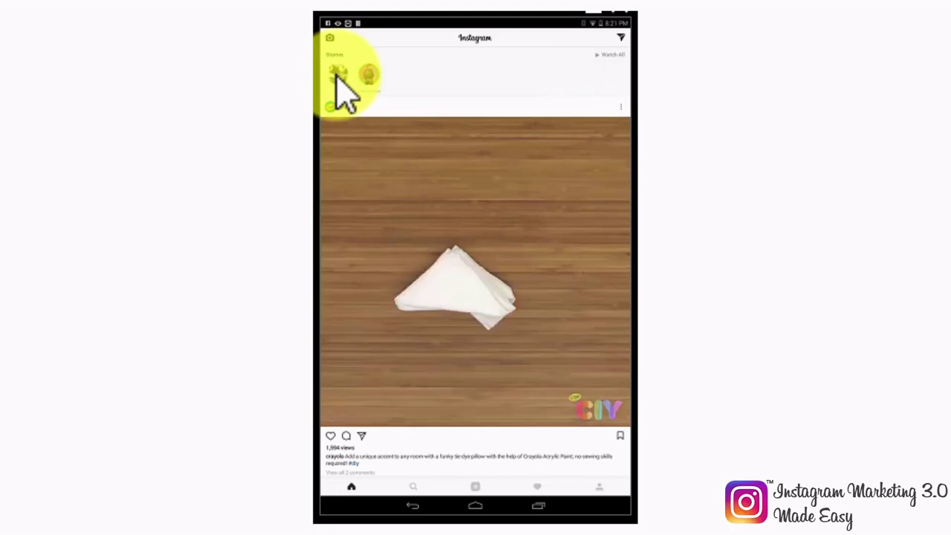
Step: Post a camera photo with a FRIDAY sticker to your story, then view the first story
{"action": "left_click", "coordinate": [332, 37]}
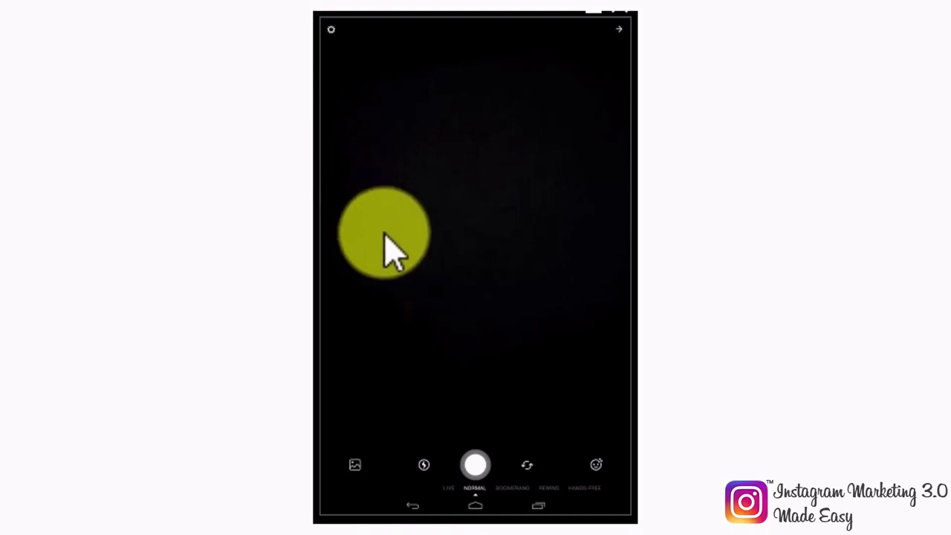
{"action": "left_click", "coordinate": [476, 467]}
{"action": "left_click_drag", "start_coordinate": [481, 481], "coordinate": [484, 476]}
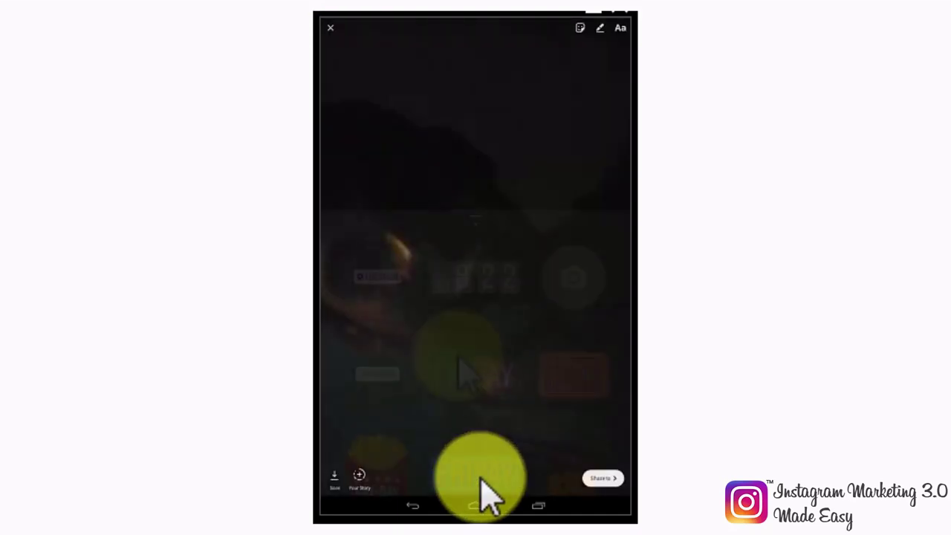
{"action": "left_click", "coordinate": [456, 359]}
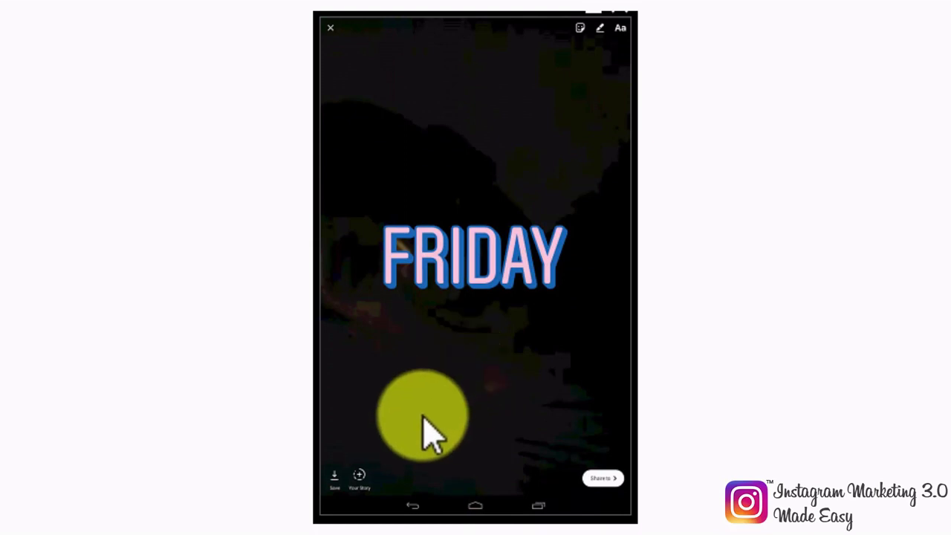
{"action": "left_click", "coordinate": [358, 476]}
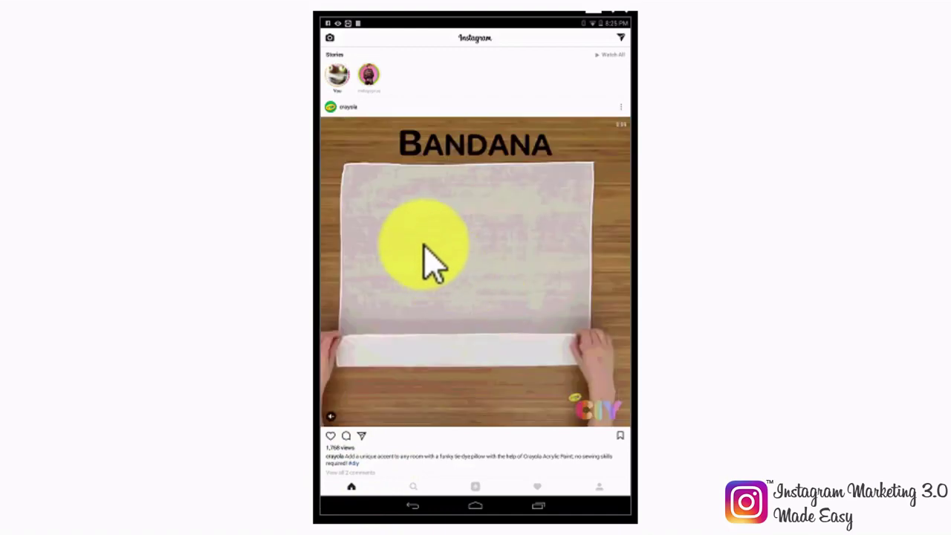
{"action": "left_click", "coordinate": [337, 74]}
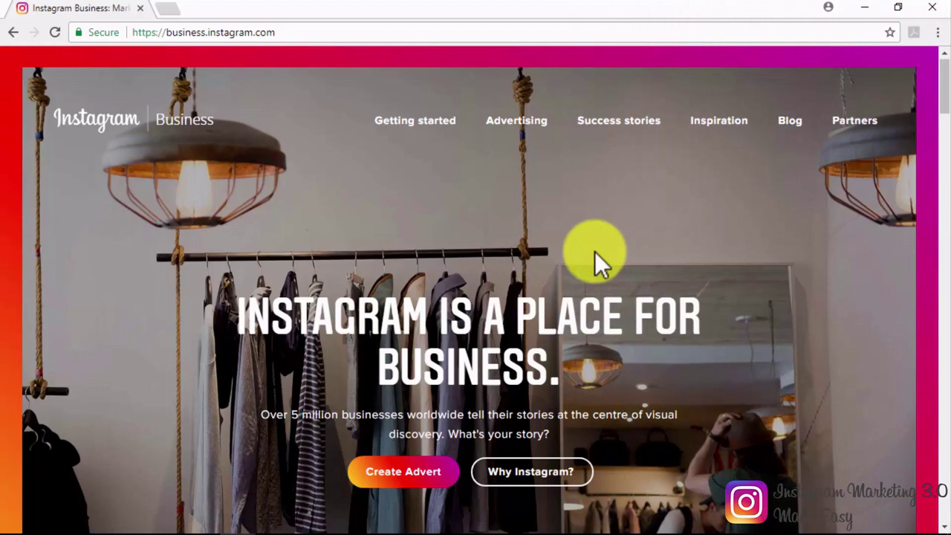
Step: Scroll through the business.instagram.com home page, then go to the Advertising page
{"action": "scroll", "coordinate": [594, 252], "scroll_direction": "down", "scroll_amount": 6}
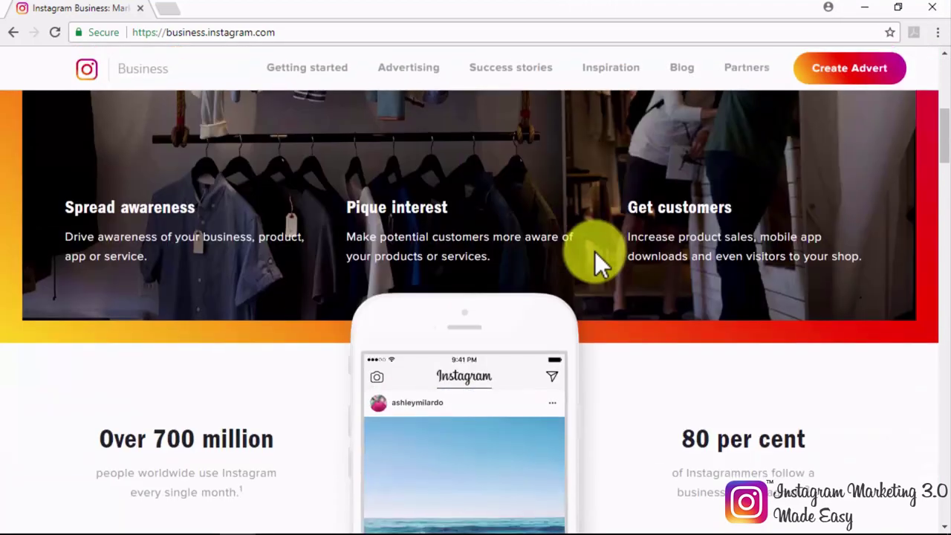
{"action": "scroll", "coordinate": [594, 251], "scroll_direction": "down", "scroll_amount": 1}
{"action": "scroll", "coordinate": [594, 251], "scroll_direction": "down", "scroll_amount": 4}
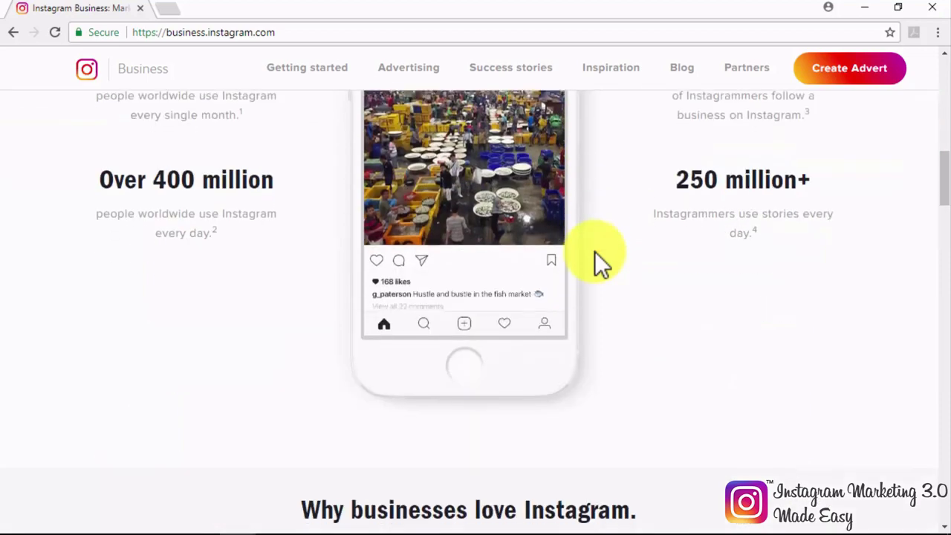
{"action": "scroll", "coordinate": [595, 251], "scroll_direction": "down", "scroll_amount": 4}
{"action": "scroll", "coordinate": [595, 251], "scroll_direction": "down", "scroll_amount": 2}
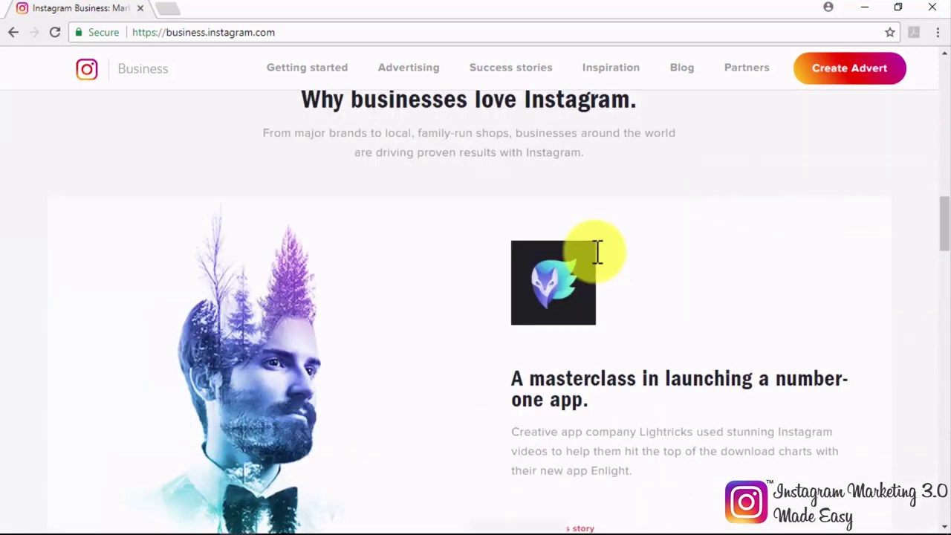
{"action": "scroll", "coordinate": [598, 251], "scroll_direction": "down", "scroll_amount": 2}
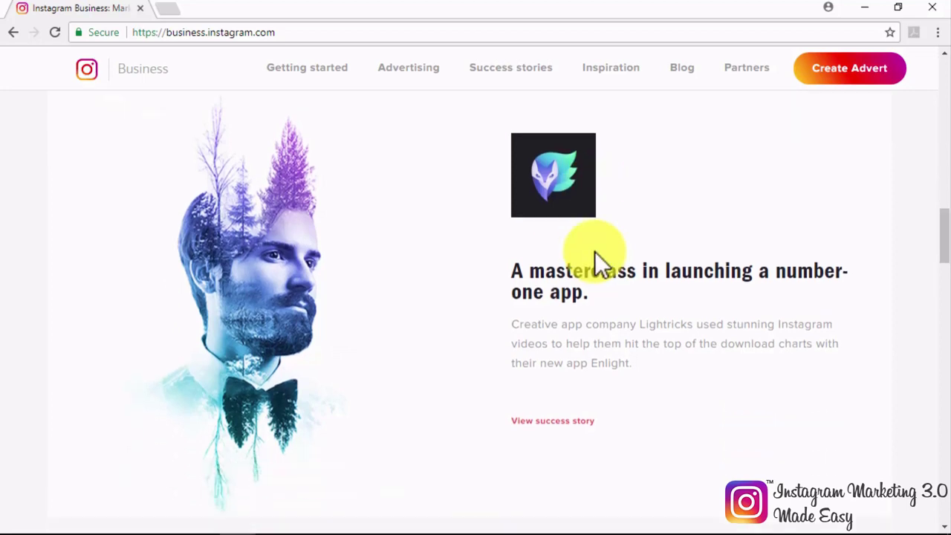
{"action": "scroll", "coordinate": [597, 252], "scroll_direction": "down", "scroll_amount": 7}
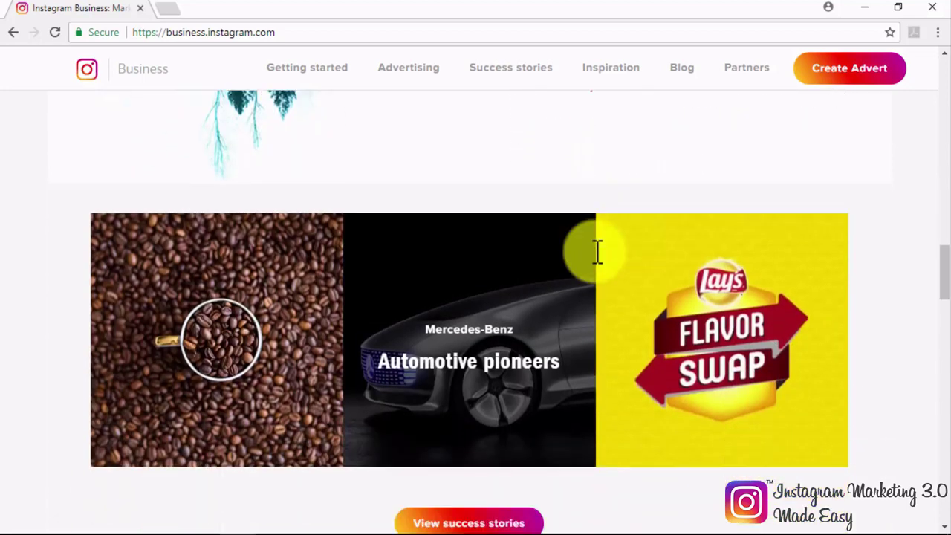
{"action": "scroll", "coordinate": [598, 263], "scroll_direction": "down", "scroll_amount": 5}
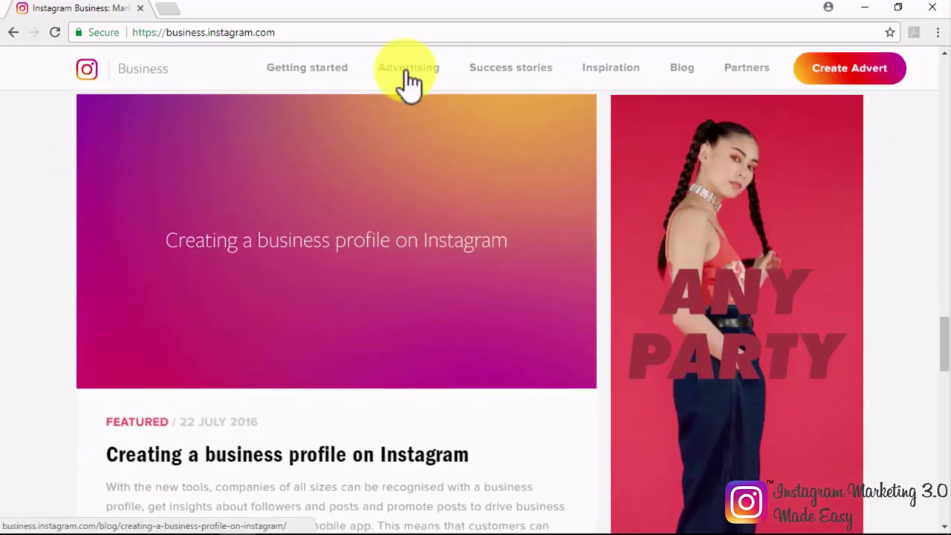
{"action": "left_click", "coordinate": [406, 71]}
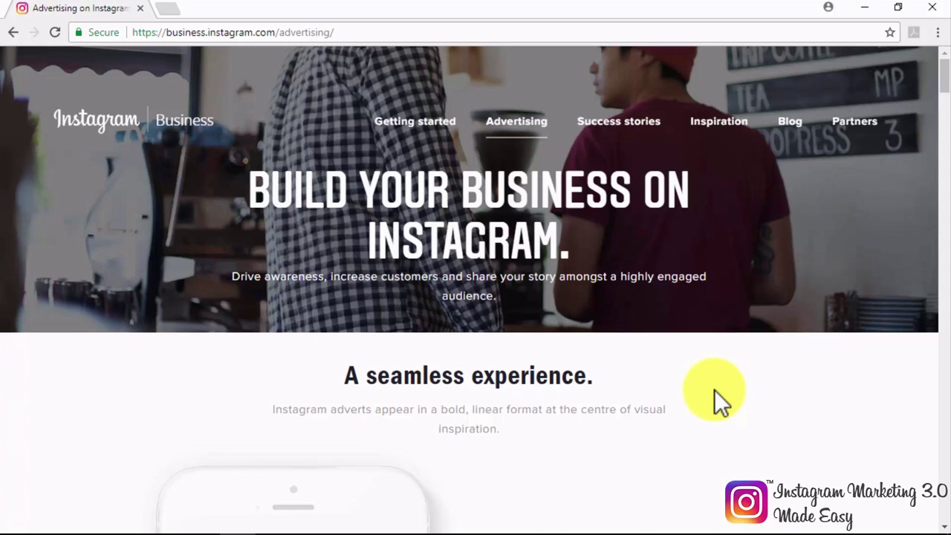
Step: Scroll past the Photo, Video, Carousel and Stories advert formats to 'Meet your business goals'
{"action": "scroll", "coordinate": [714, 389], "scroll_direction": "down", "scroll_amount": 2}
{"action": "scroll", "coordinate": [714, 390], "scroll_direction": "down", "scroll_amount": 2}
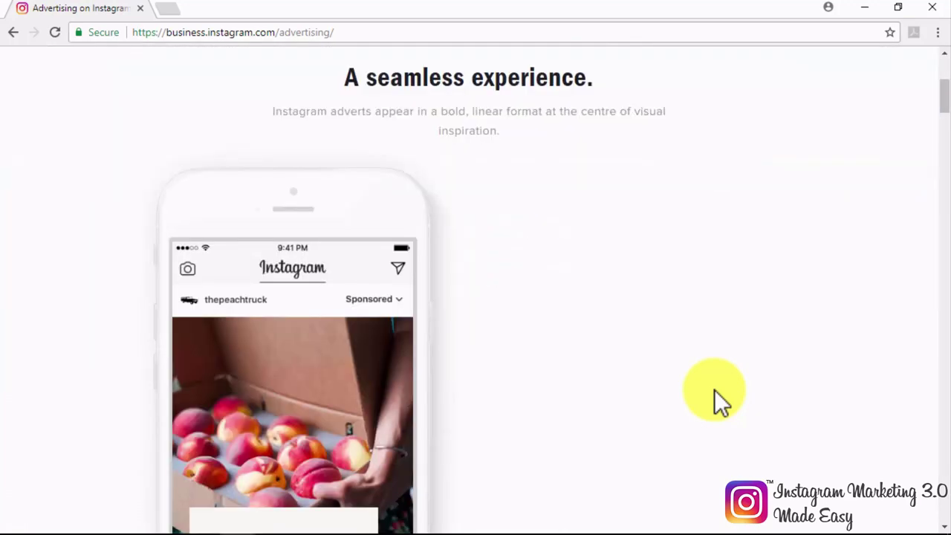
{"action": "scroll", "coordinate": [714, 390], "scroll_direction": "down", "scroll_amount": 1}
{"action": "scroll", "coordinate": [717, 390], "scroll_direction": "down", "scroll_amount": 1}
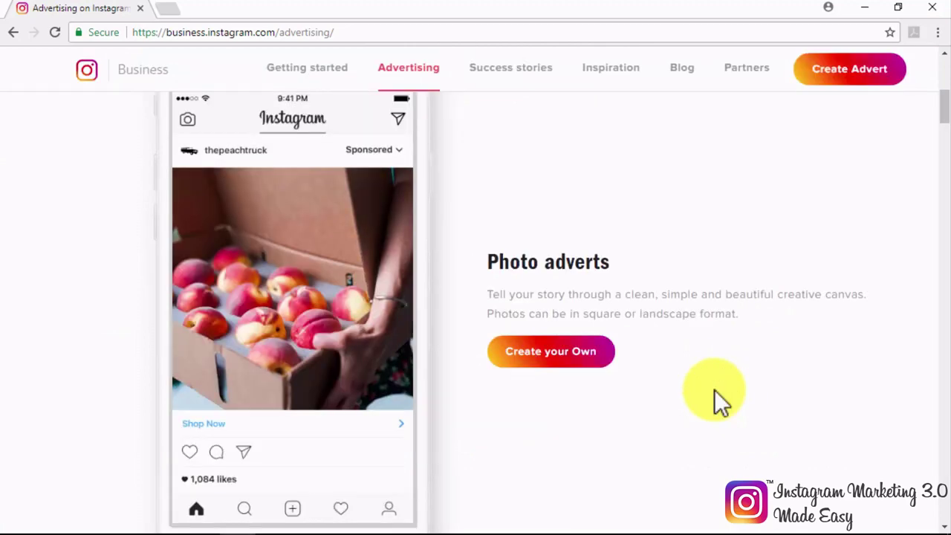
{"action": "scroll", "coordinate": [715, 390], "scroll_direction": "down", "scroll_amount": 4}
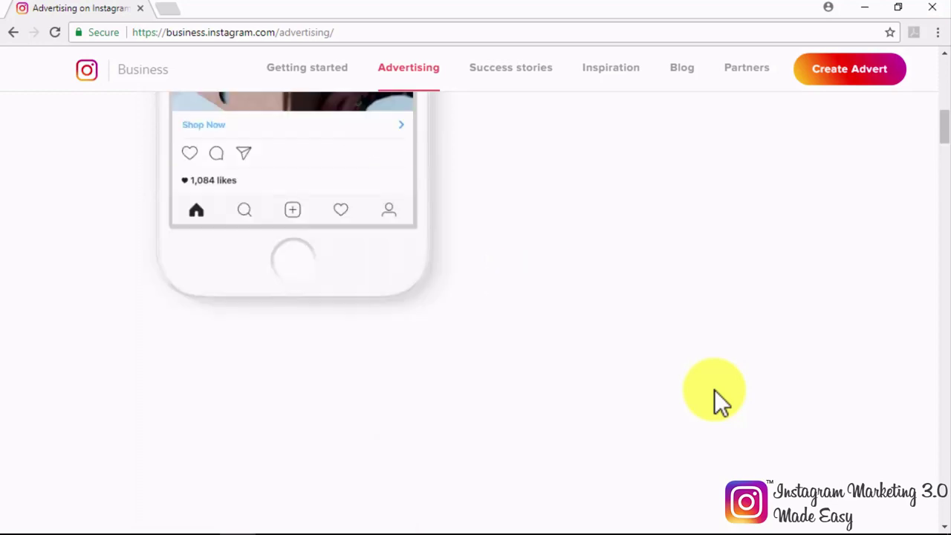
{"action": "scroll", "coordinate": [713, 389], "scroll_direction": "down", "scroll_amount": 2}
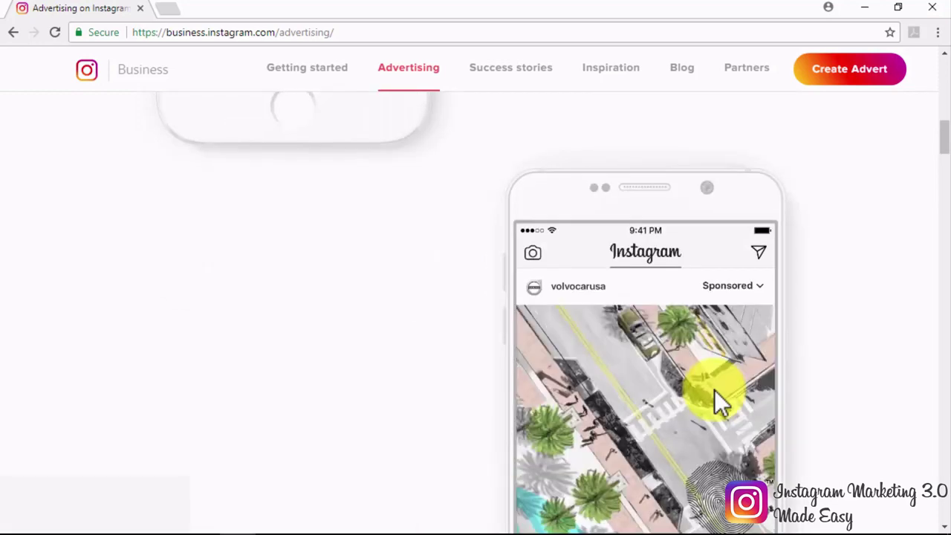
{"action": "scroll", "coordinate": [714, 389], "scroll_direction": "down", "scroll_amount": 4}
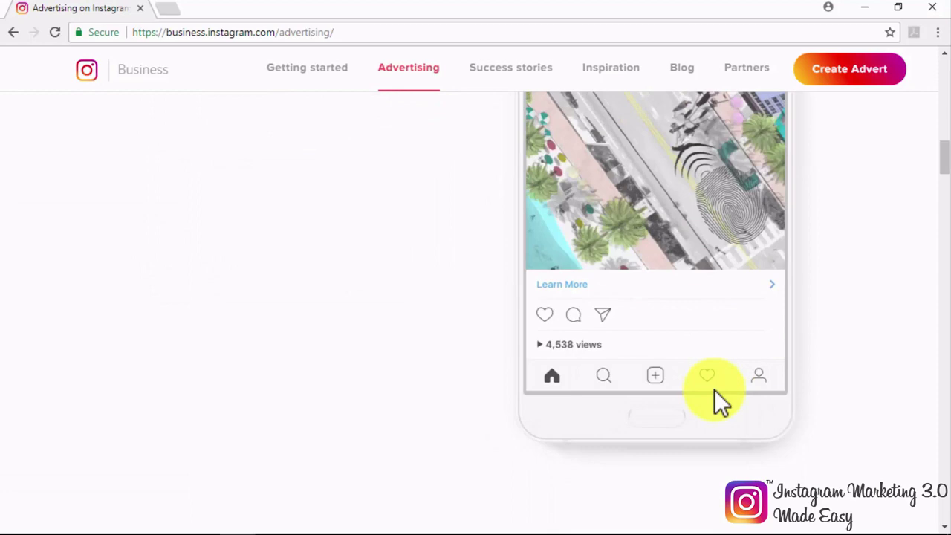
{"action": "scroll", "coordinate": [714, 389], "scroll_direction": "up", "scroll_amount": 1}
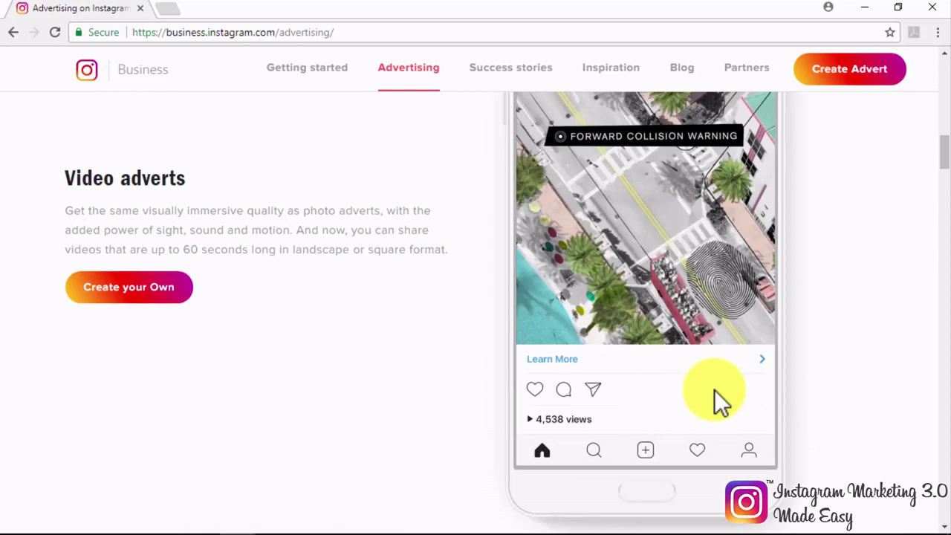
{"action": "scroll", "coordinate": [713, 389], "scroll_direction": "down", "scroll_amount": 3}
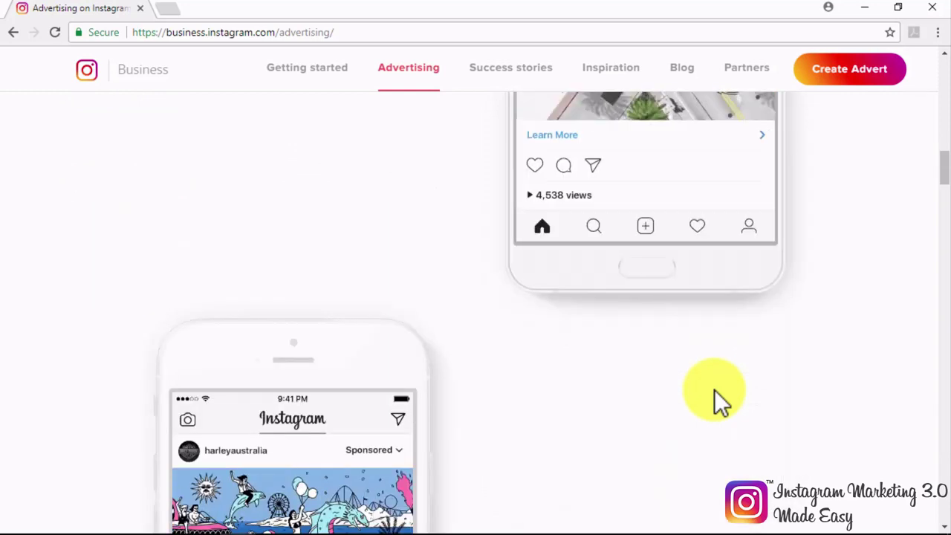
{"action": "scroll", "coordinate": [714, 390], "scroll_direction": "down", "scroll_amount": 4}
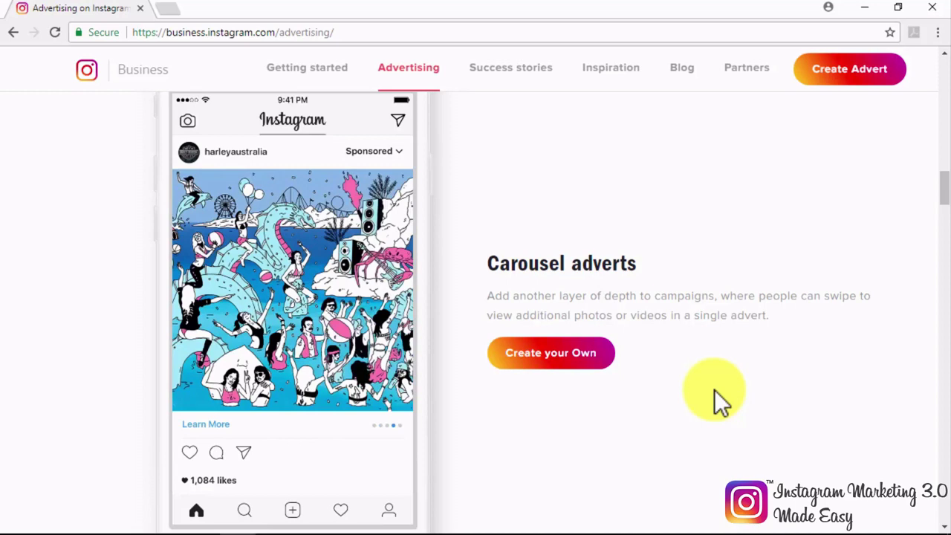
{"action": "scroll", "coordinate": [715, 391], "scroll_direction": "down", "scroll_amount": 4}
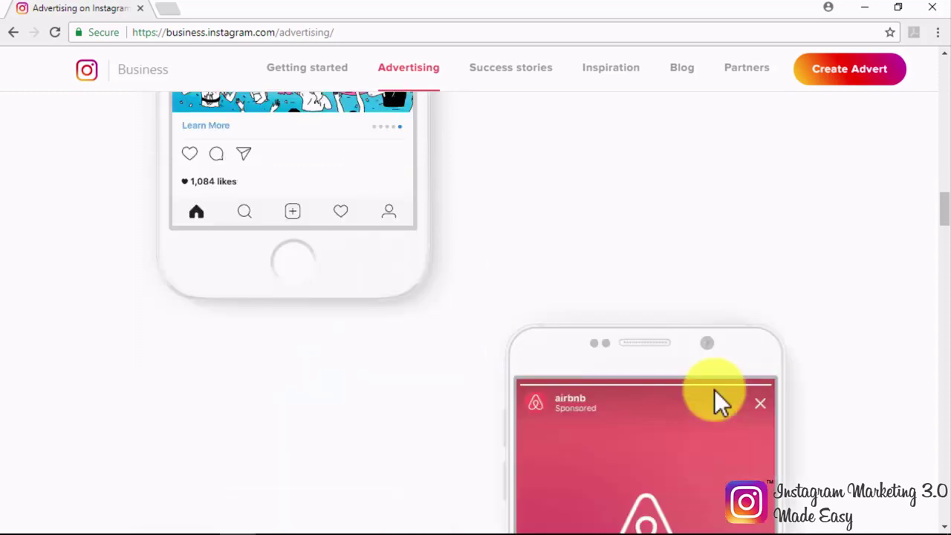
{"action": "scroll", "coordinate": [714, 391], "scroll_direction": "down", "scroll_amount": 4}
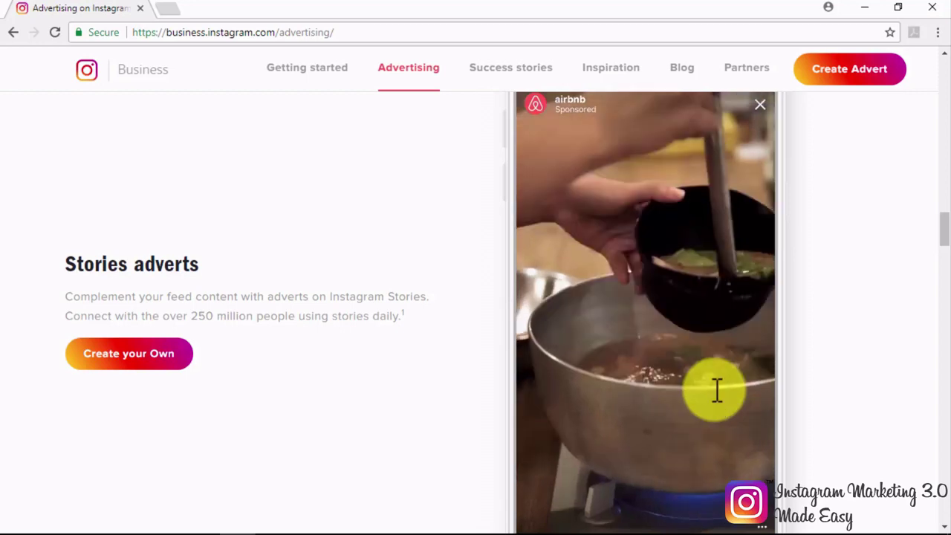
{"action": "scroll", "coordinate": [716, 390], "scroll_direction": "down", "scroll_amount": 8}
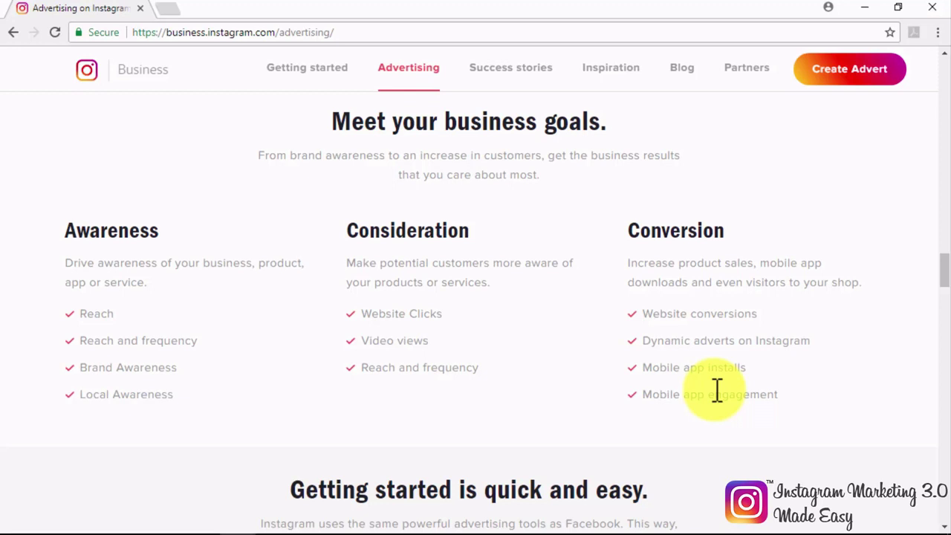
Step: Scroll down to 'Getting started is quick and easy' and its four steps through Publish
{"action": "scroll", "coordinate": [716, 390], "scroll_direction": "down", "scroll_amount": 2}
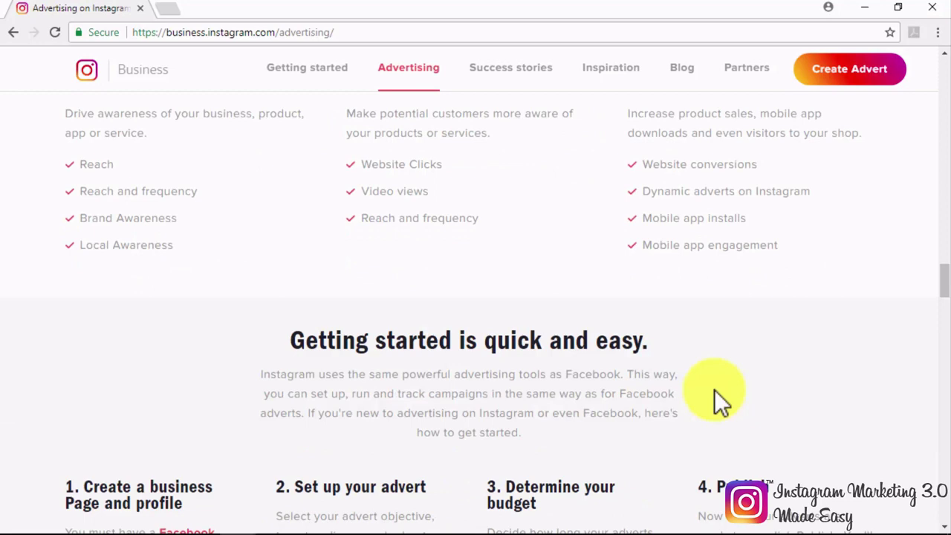
{"action": "scroll", "coordinate": [717, 390], "scroll_direction": "down", "scroll_amount": 2}
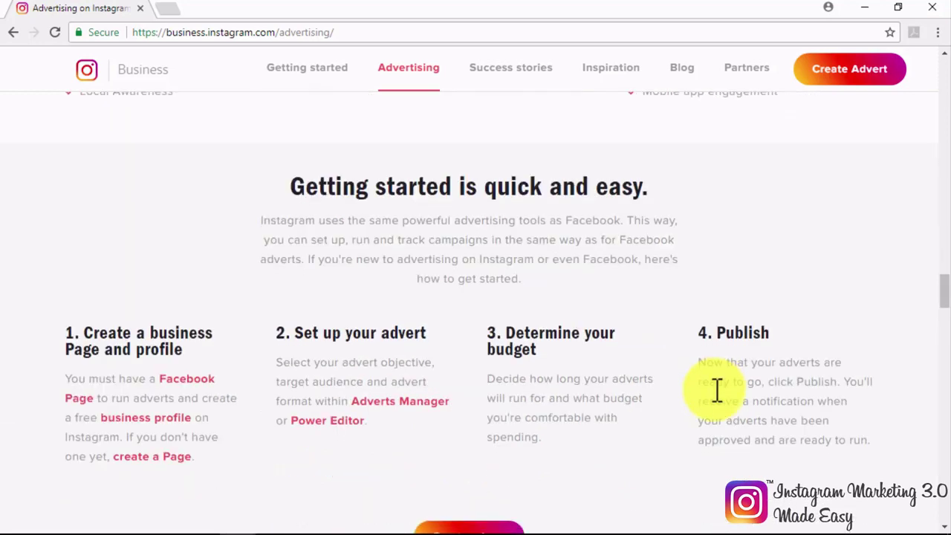
{"action": "scroll", "coordinate": [717, 390], "scroll_direction": "down", "scroll_amount": 1}
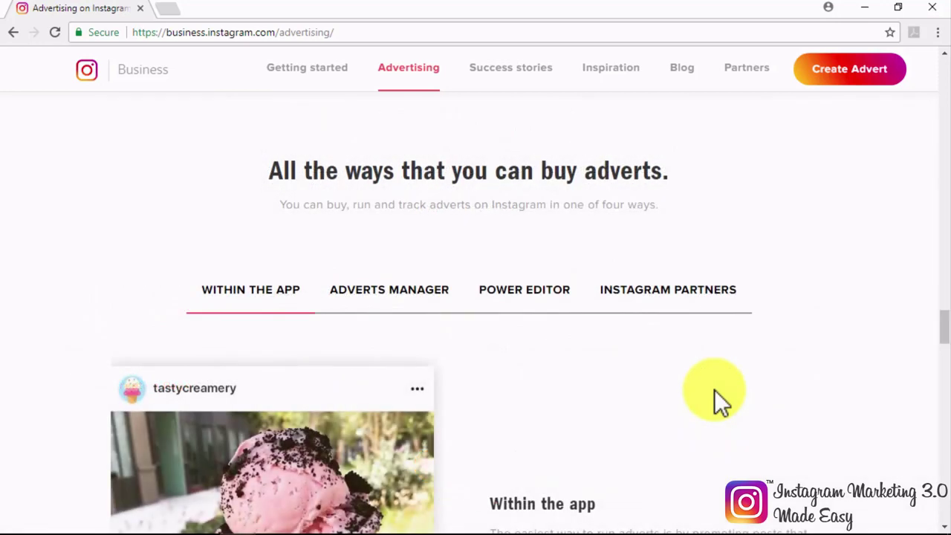
Step: Compare the Adverts Manager and Instagram Partners buying options, then scroll to audience targeting
{"action": "scroll", "coordinate": [714, 390], "scroll_direction": "down", "scroll_amount": 1}
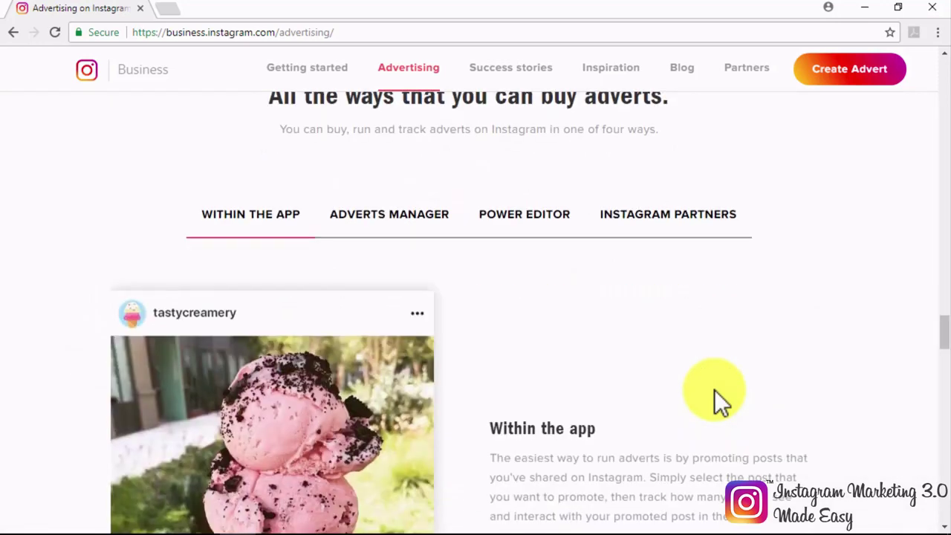
{"action": "scroll", "coordinate": [714, 389], "scroll_direction": "down", "scroll_amount": 1}
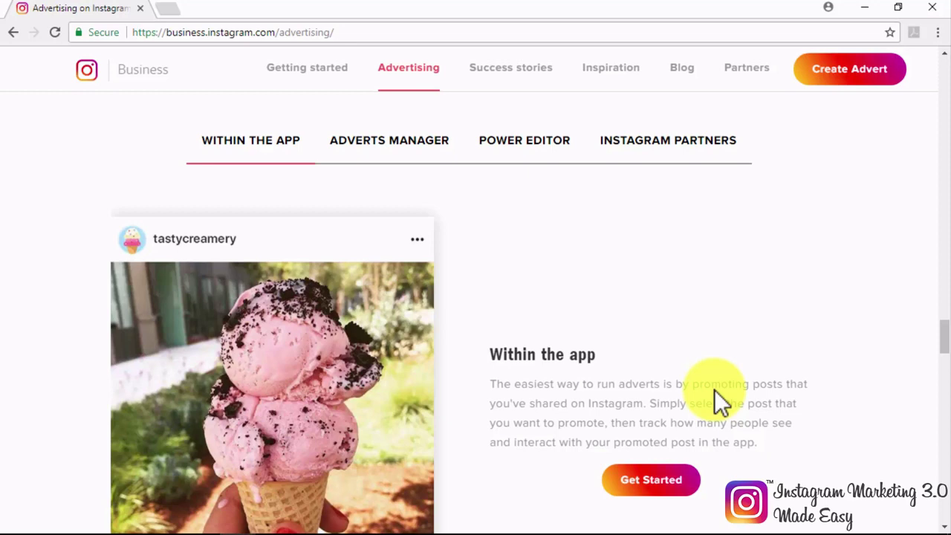
{"action": "left_click", "coordinate": [400, 148]}
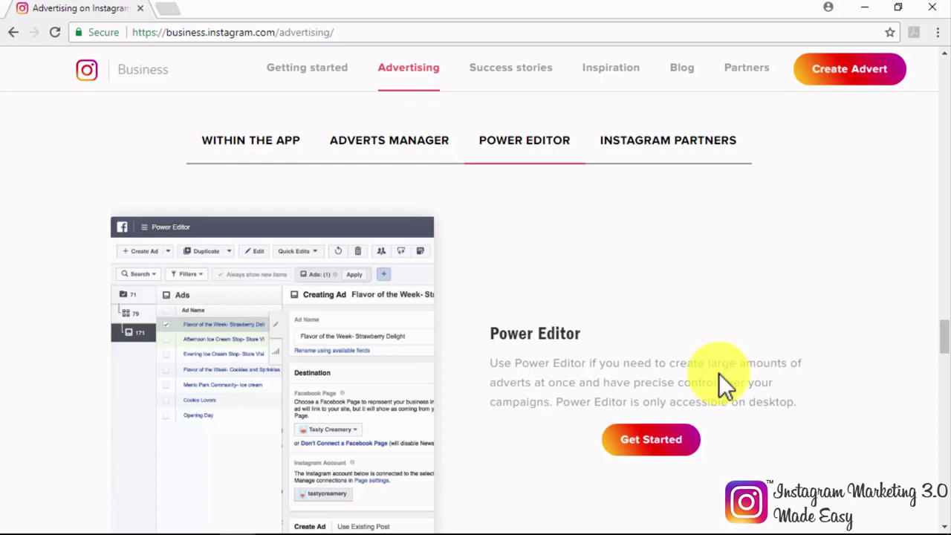
{"action": "left_click", "coordinate": [637, 147]}
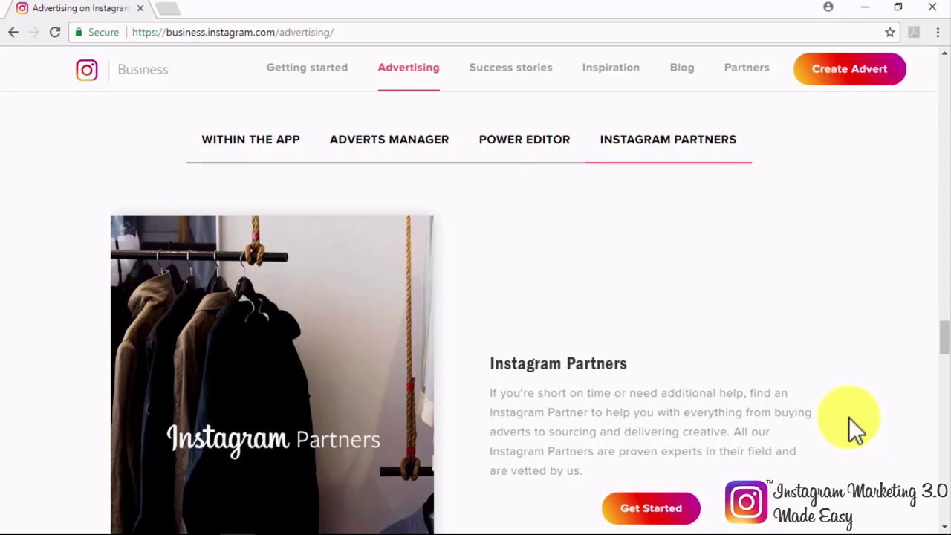
{"action": "scroll", "coordinate": [851, 420], "scroll_direction": "down", "scroll_amount": 7}
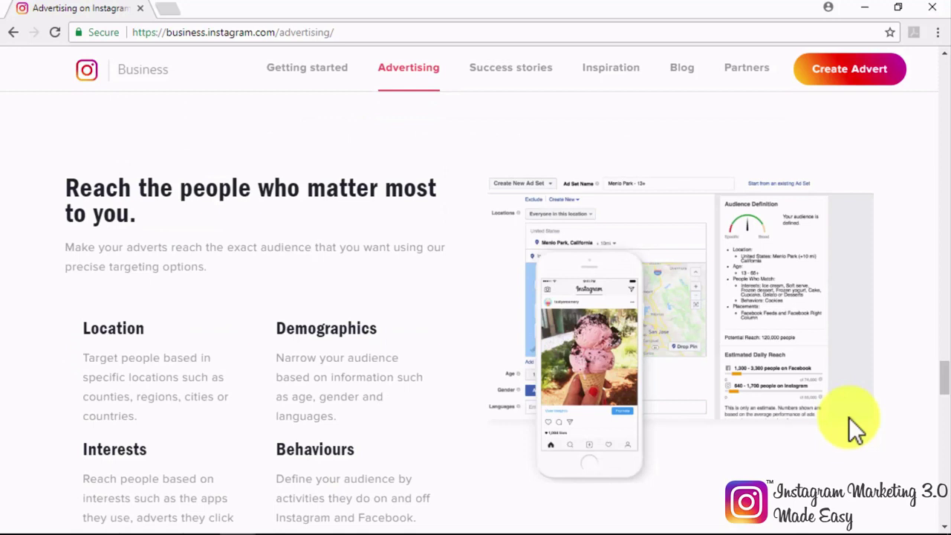
Step: Scroll past Custom Audiences to the 'More advertising help' article cards
{"action": "scroll", "coordinate": [849, 417], "scroll_direction": "down", "scroll_amount": 1}
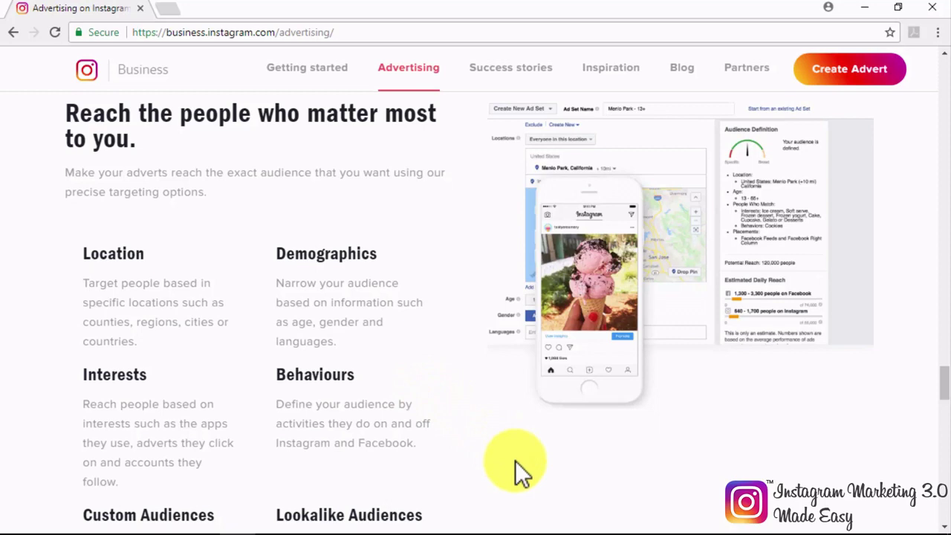
{"action": "scroll", "coordinate": [515, 460], "scroll_direction": "down", "scroll_amount": 3}
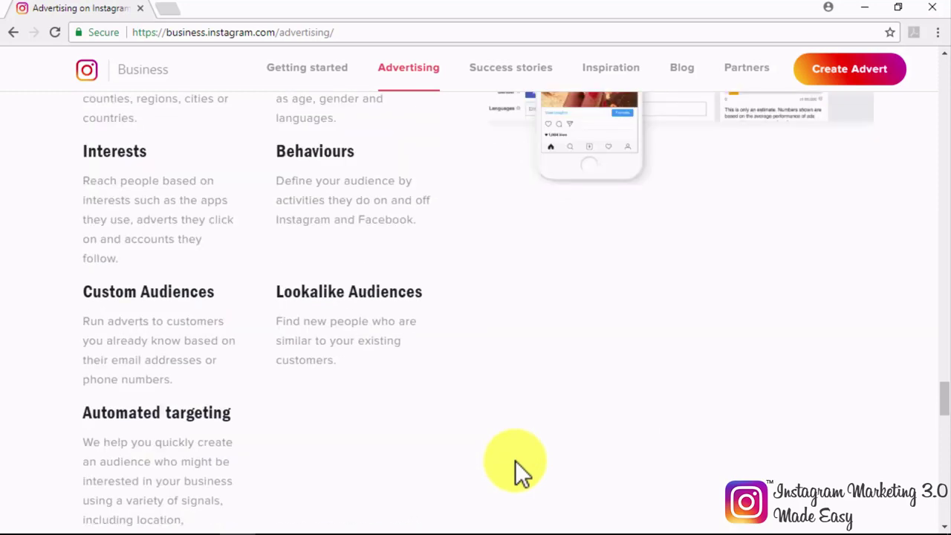
{"action": "scroll", "coordinate": [483, 416], "scroll_direction": "down", "scroll_amount": 2}
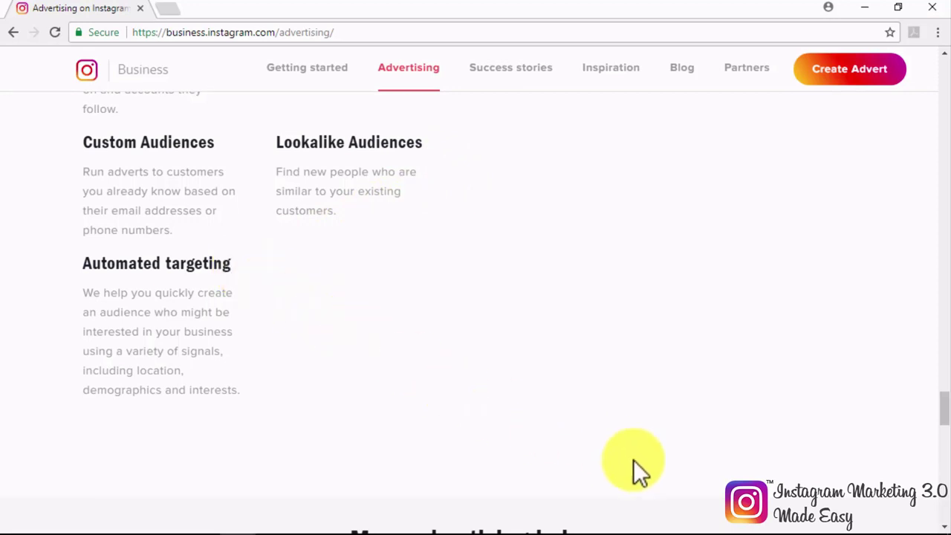
{"action": "scroll", "coordinate": [752, 492], "scroll_direction": "down", "scroll_amount": 1}
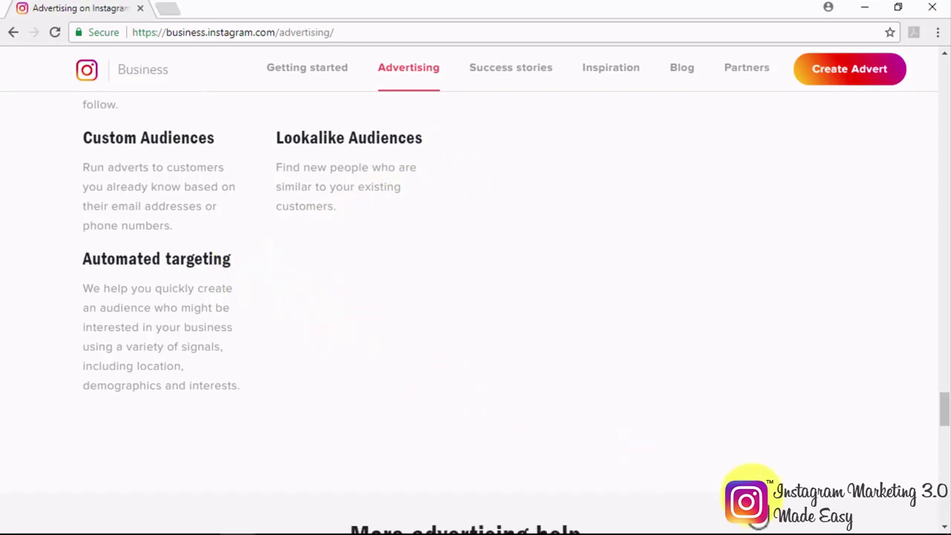
{"action": "scroll", "coordinate": [758, 520], "scroll_direction": "down", "scroll_amount": 4}
{"action": "scroll", "coordinate": [758, 519], "scroll_direction": "down", "scroll_amount": 2}
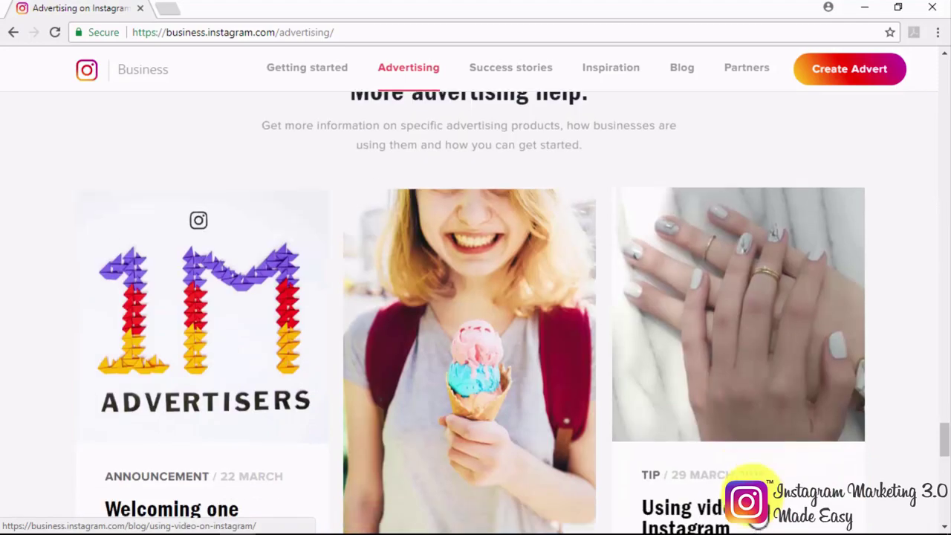
Step: Scroll to the bottom of the Instagram Business advertising page
{"action": "scroll", "coordinate": [758, 520], "scroll_direction": "down", "scroll_amount": 3}
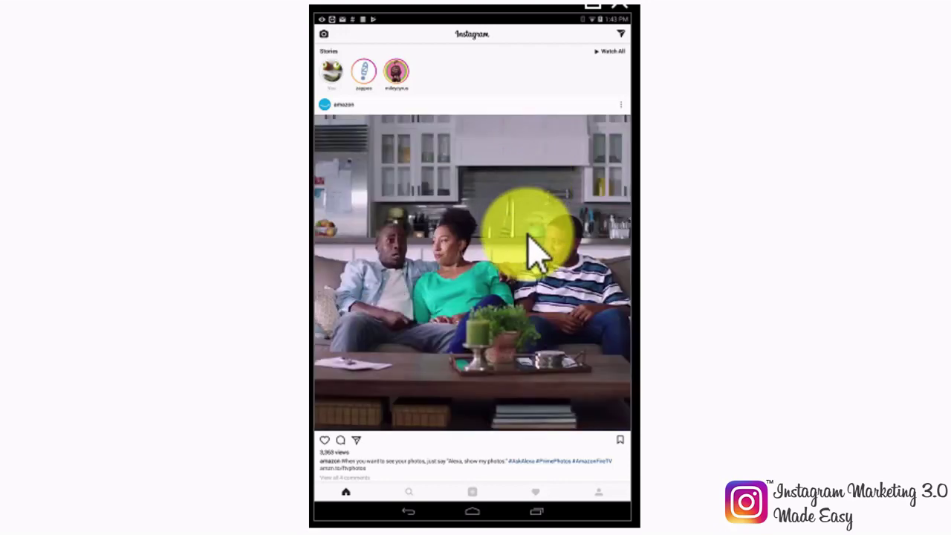
Step: From the business profile, start promoting the lemonade pitcher post
{"action": "left_click", "coordinate": [597, 491]}
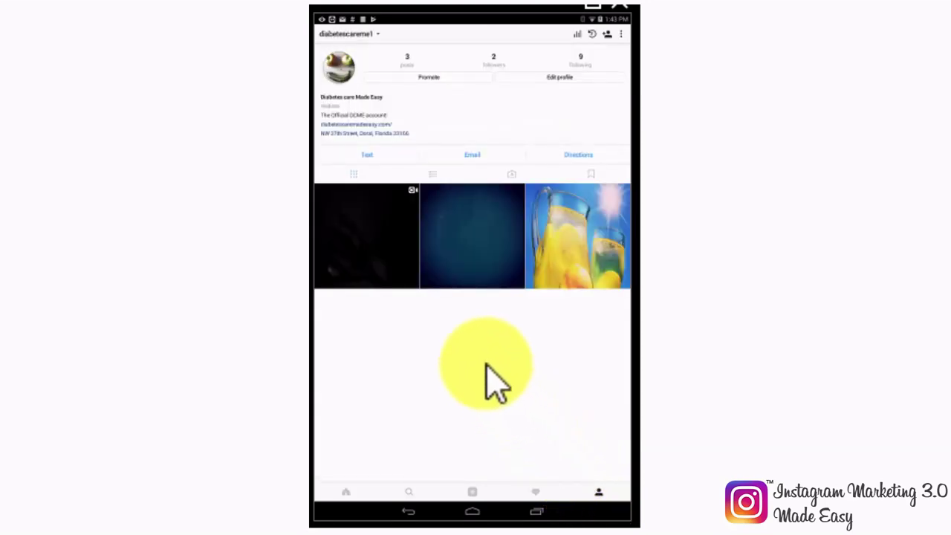
{"action": "left_click", "coordinate": [439, 76]}
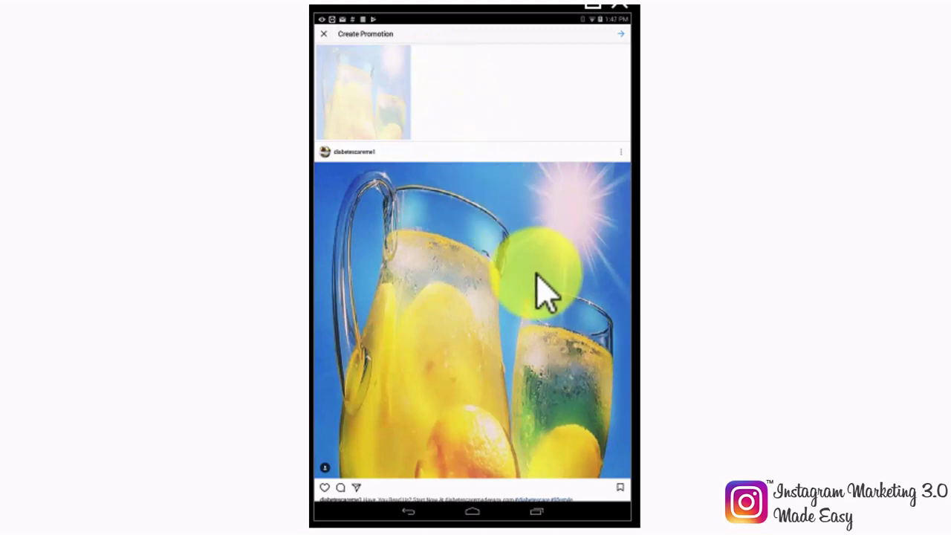
Step: Continue with the lemonade post and choose Get More Profile and Website Visits as the objective
{"action": "scroll", "coordinate": [540, 294], "scroll_direction": "down", "scroll_amount": 1}
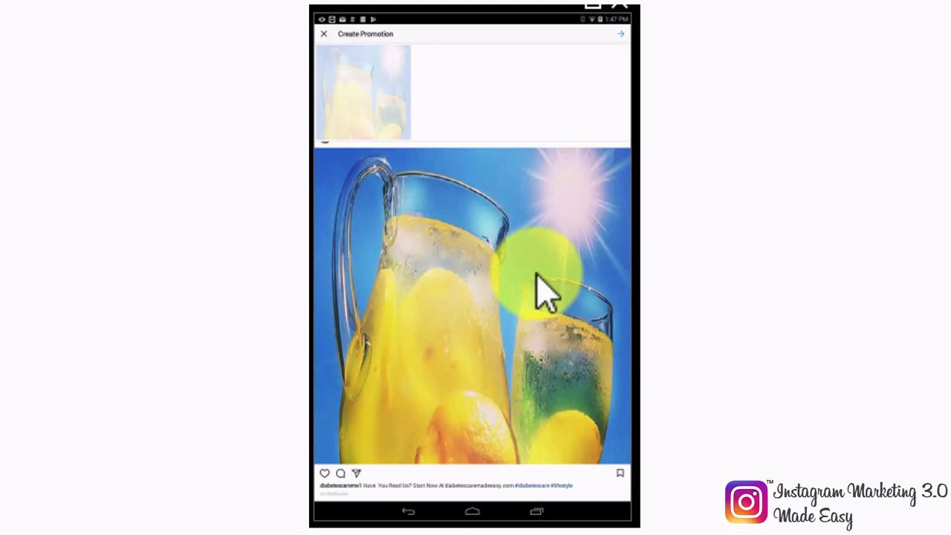
{"action": "left_click", "coordinate": [618, 33]}
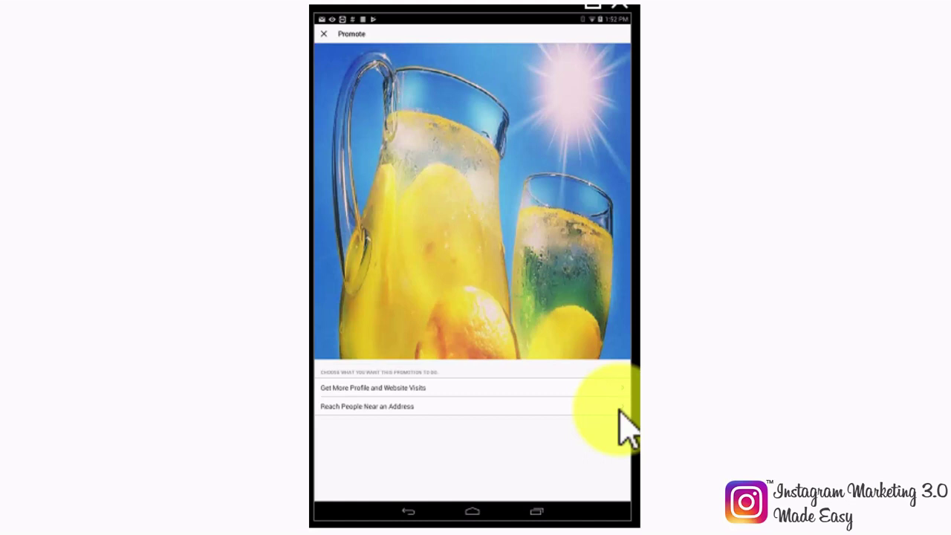
{"action": "left_click", "coordinate": [617, 387]}
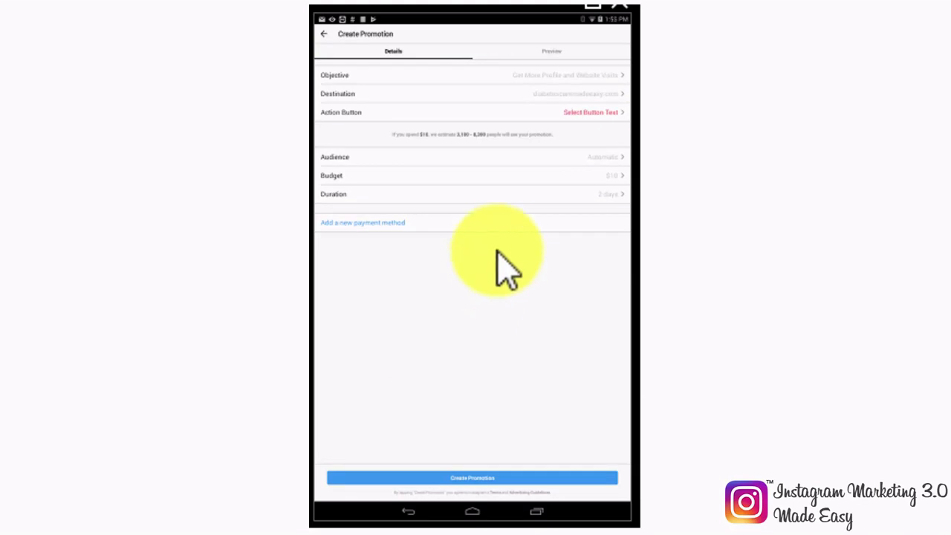
{"action": "left_click", "coordinate": [581, 94]}
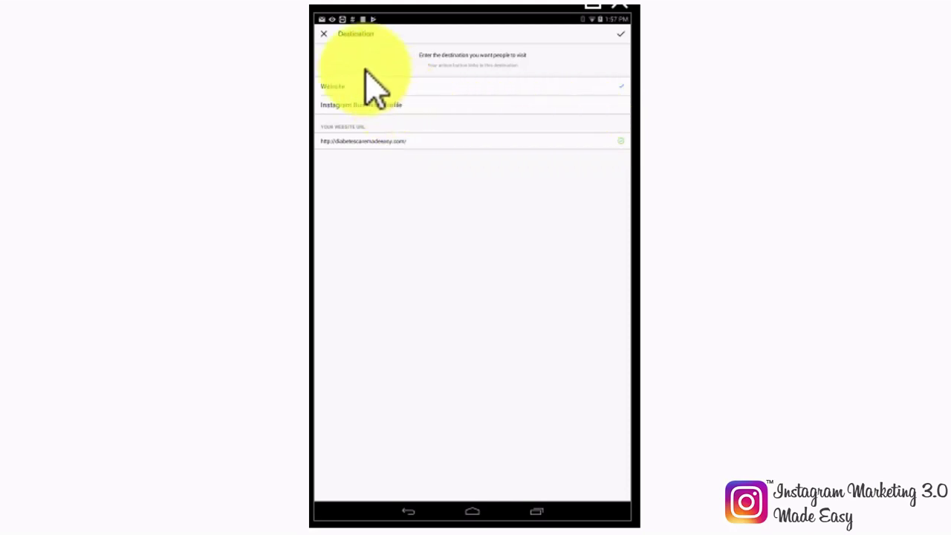
{"action": "left_click", "coordinate": [323, 34]}
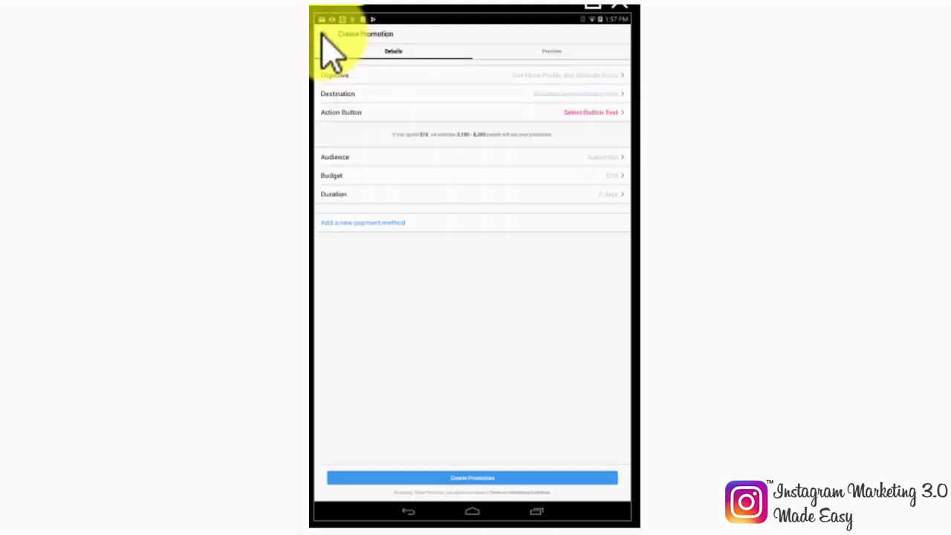
Step: Make the promotion's action button label read Learn More
{"action": "left_click", "coordinate": [592, 113]}
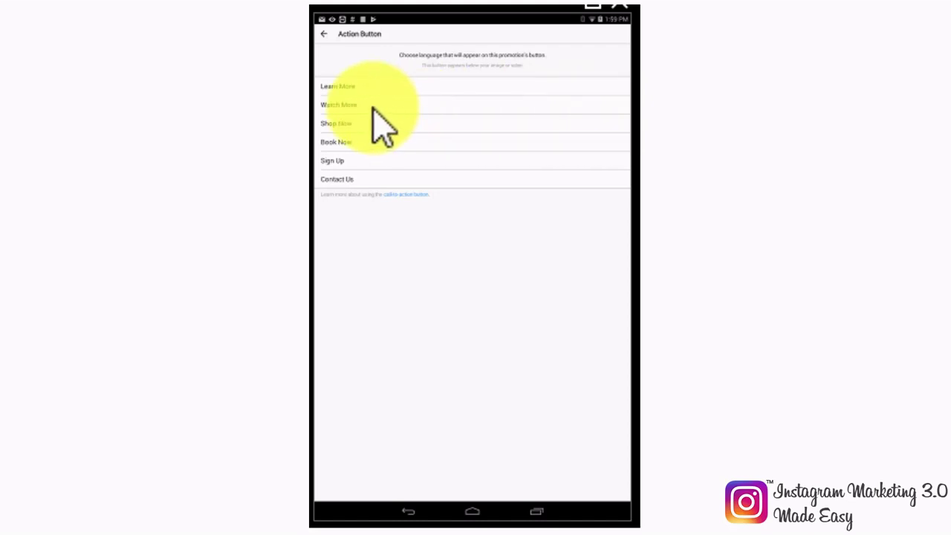
{"action": "left_click", "coordinate": [344, 87]}
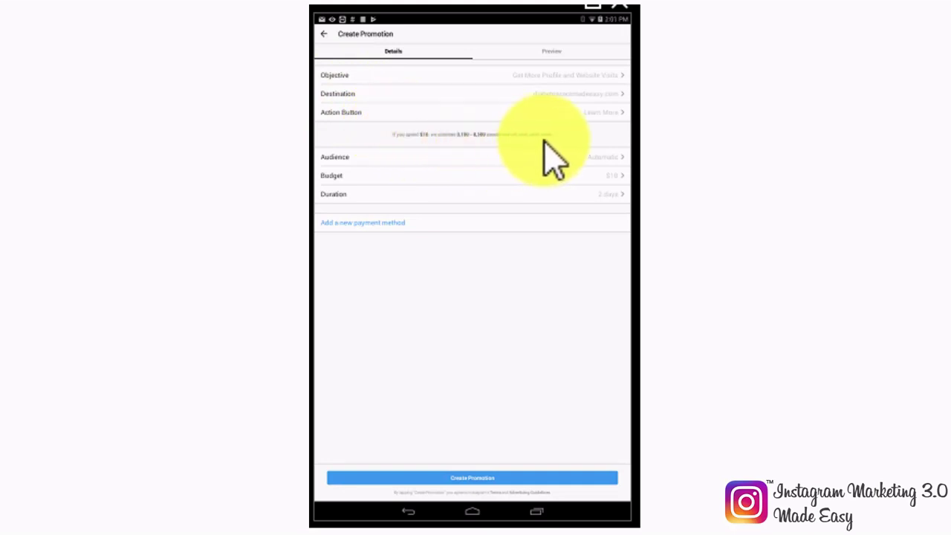
Step: In the promotion's Audience settings, choose Create your own to build a custom audience
{"action": "left_click", "coordinate": [609, 157]}
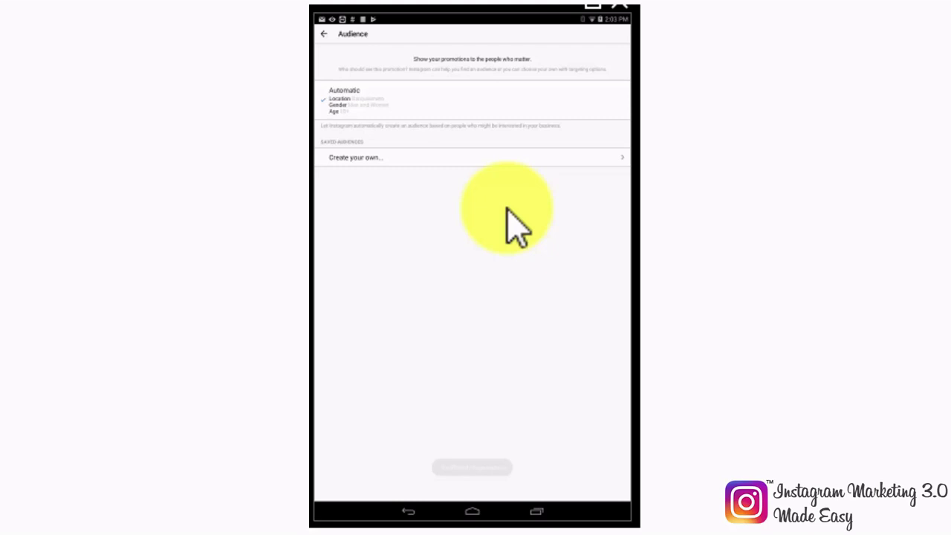
{"action": "left_click", "coordinate": [446, 160]}
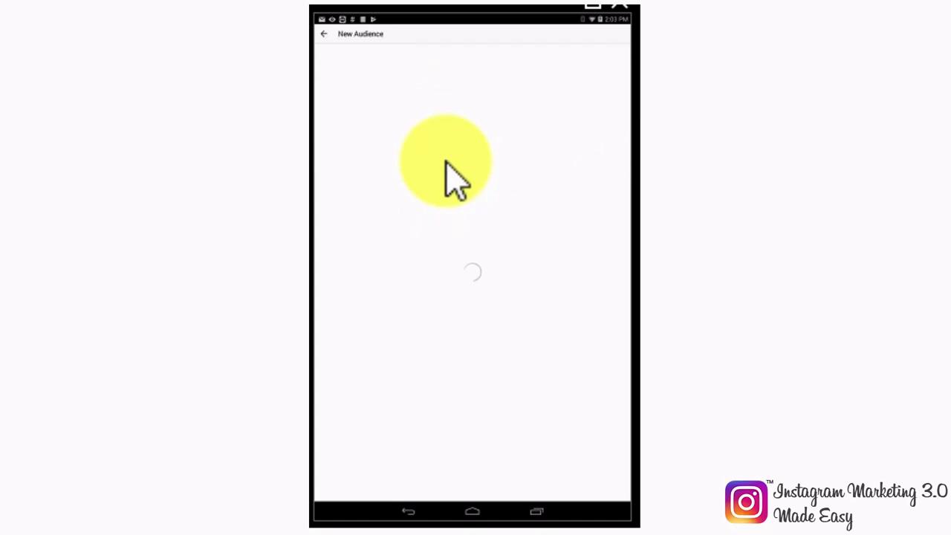
Step: Set the new audience's location to United States
{"action": "left_click", "coordinate": [378, 57]}
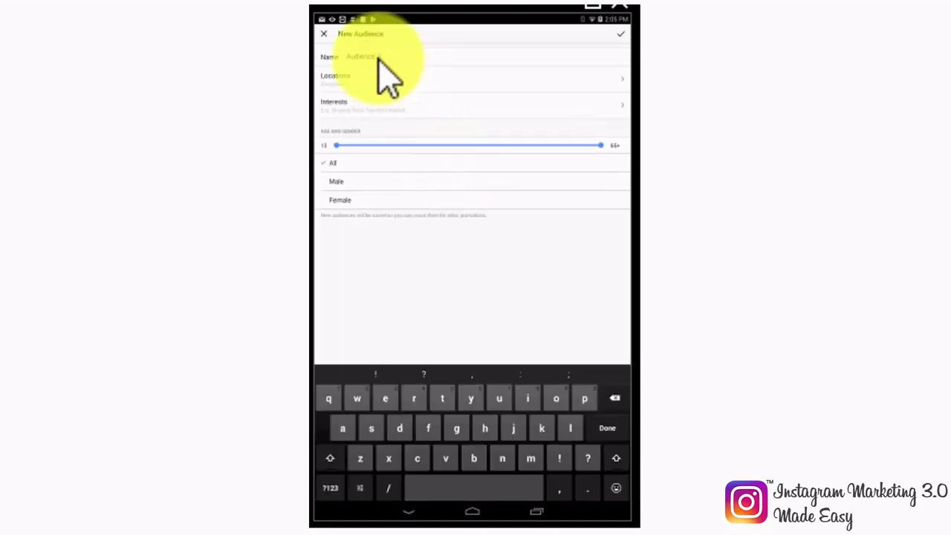
{"action": "left_click", "coordinate": [389, 83]}
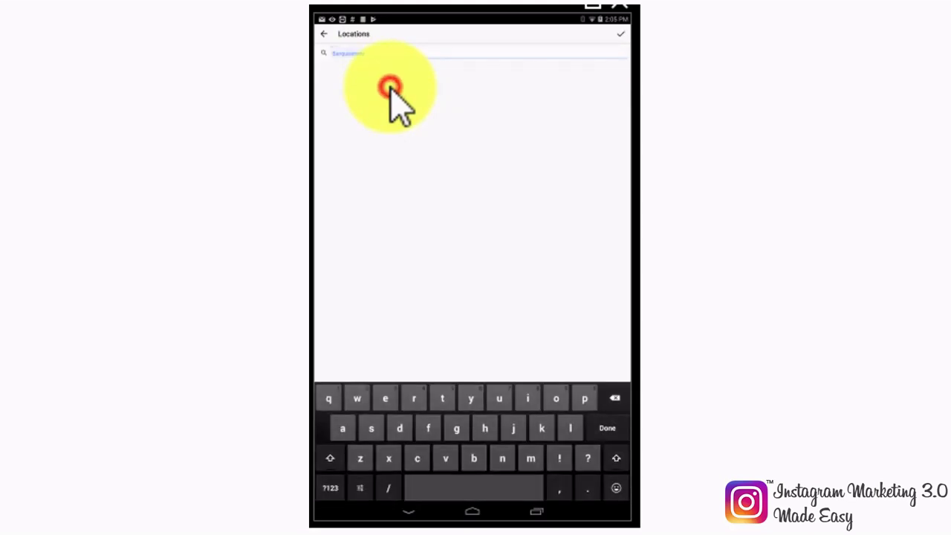
{"action": "type", "text": "uni"}
{"action": "left_click", "coordinate": [356, 71]}
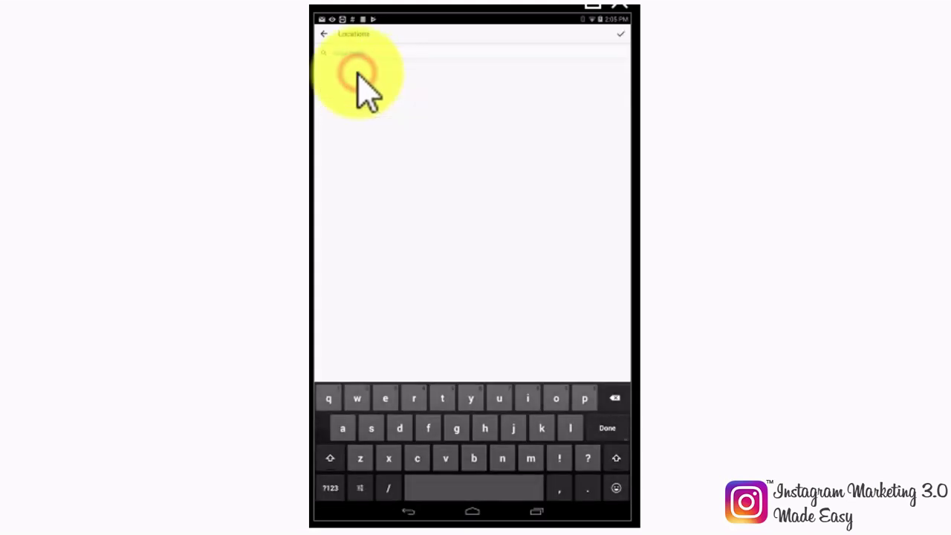
{"action": "left_click", "coordinate": [324, 34]}
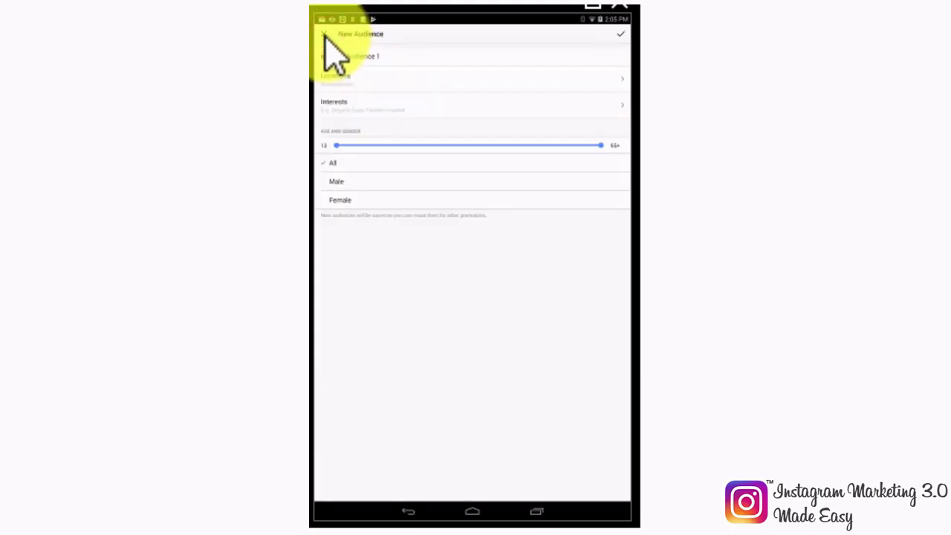
Step: Add Health care and Eating Healthy as the audience's interests
{"action": "left_click", "coordinate": [406, 104]}
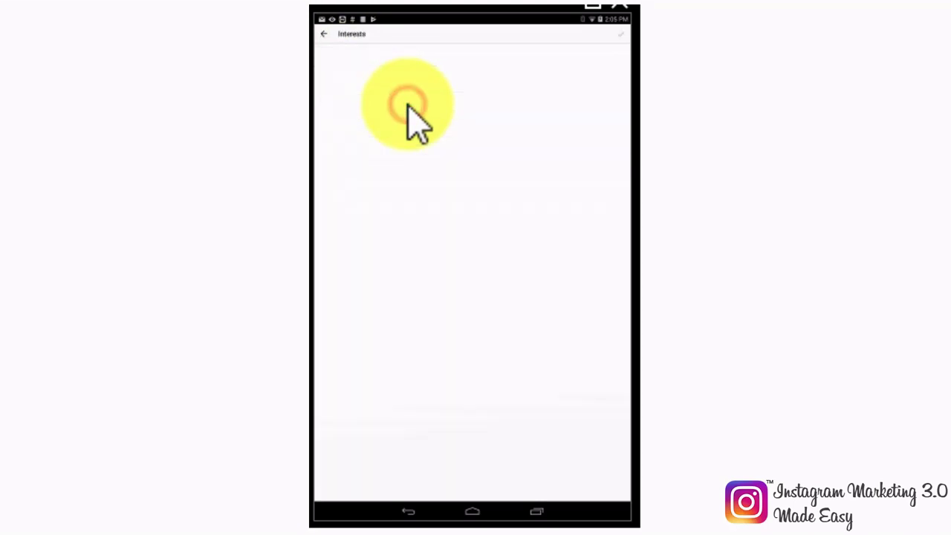
{"action": "left_click", "coordinate": [342, 73]}
{"action": "left_click", "coordinate": [372, 57]}
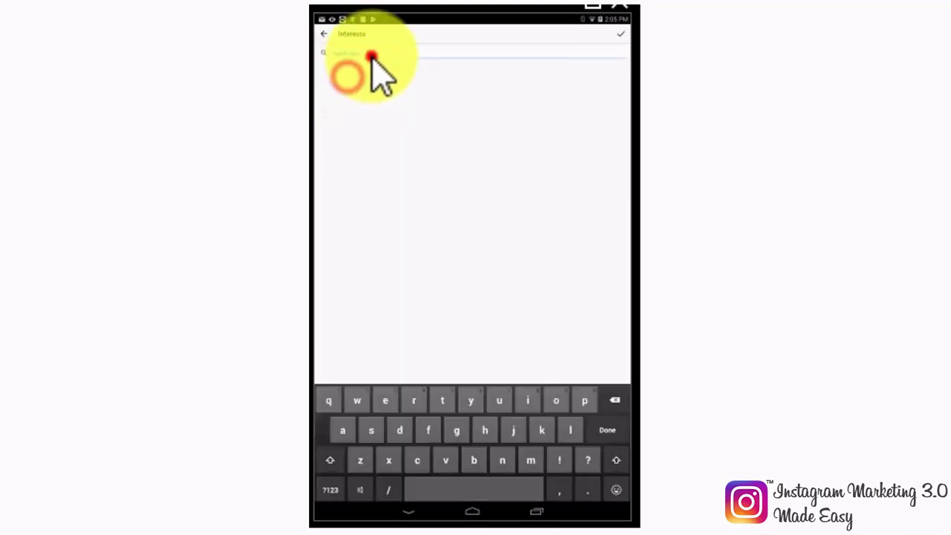
{"action": "type", "text": "healthy eating"}
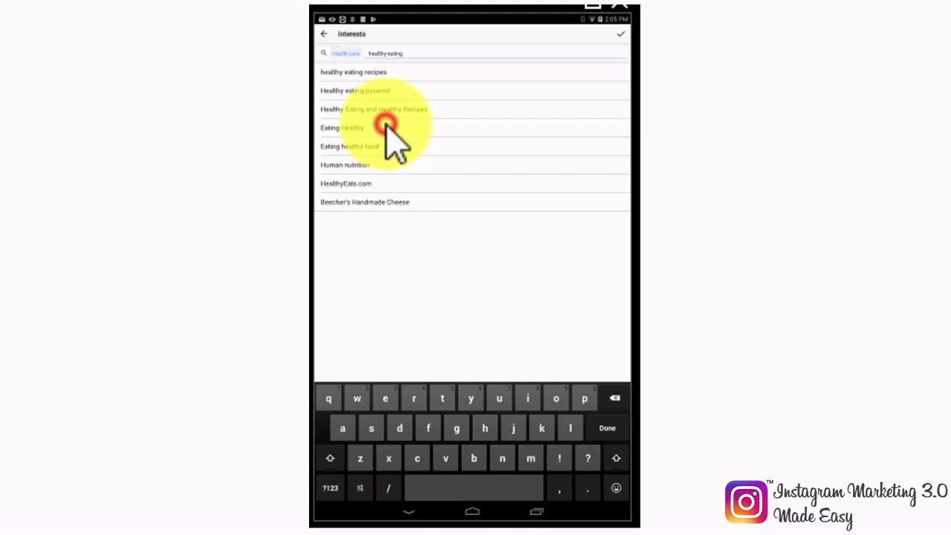
{"action": "left_click", "coordinate": [387, 125]}
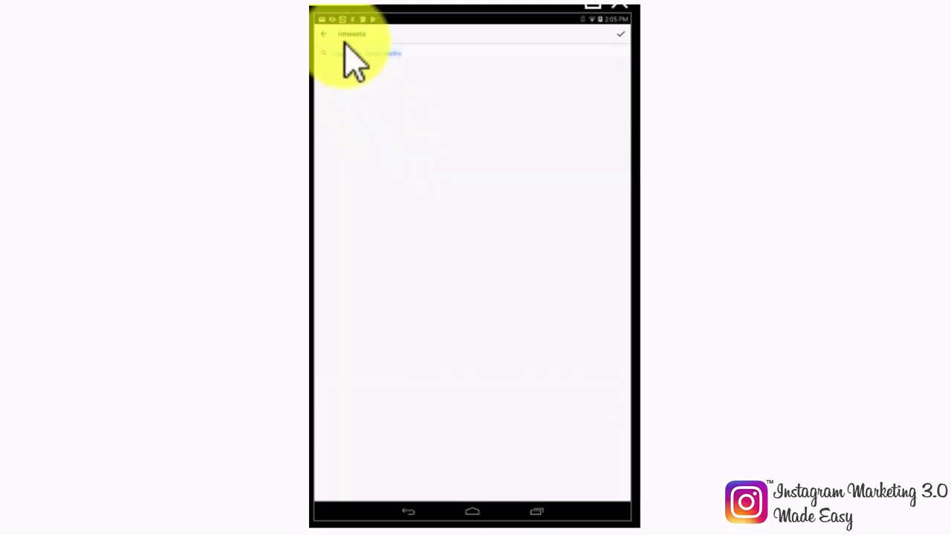
{"action": "left_click", "coordinate": [619, 35]}
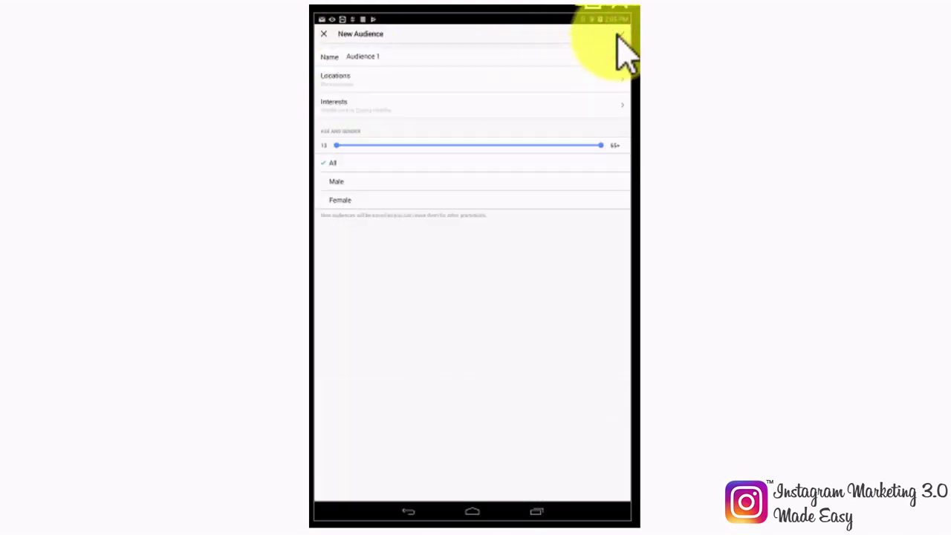
Step: Limit ages to 13–34, save as Audience 1, and select it for the promotion
{"action": "left_click_drag", "start_coordinate": [601, 145], "coordinate": [448, 147]}
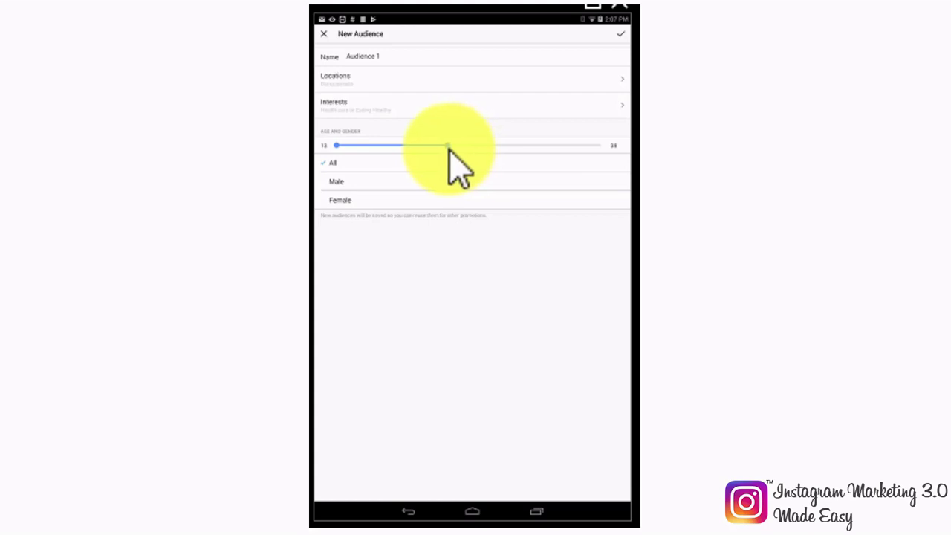
{"action": "left_click", "coordinate": [617, 34]}
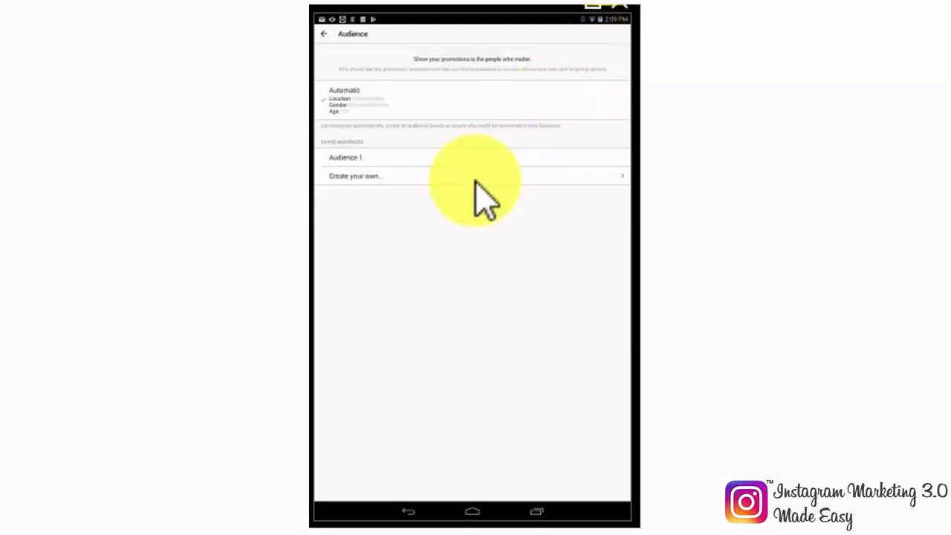
{"action": "left_click", "coordinate": [364, 161]}
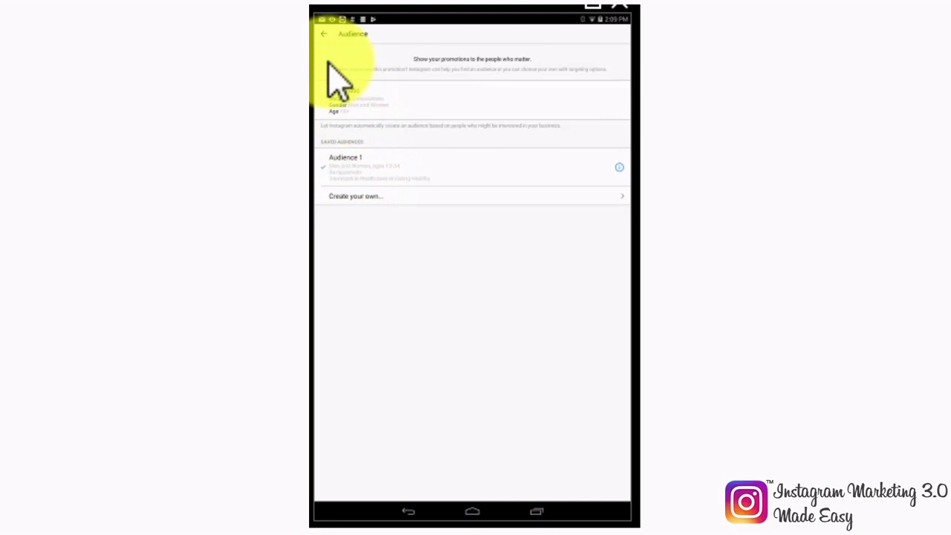
{"action": "left_click", "coordinate": [322, 34]}
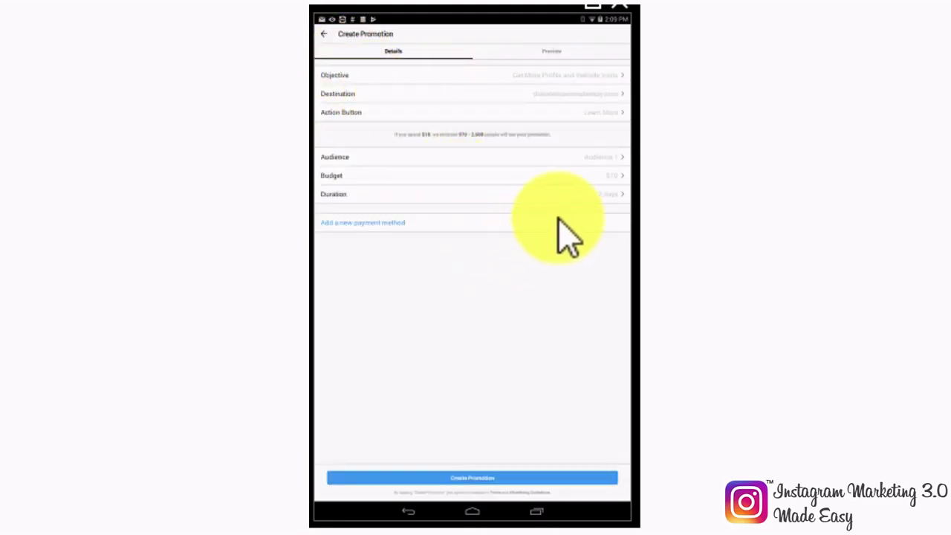
Step: Give the promotion a custom $5 total budget running for 1 day
{"action": "left_click", "coordinate": [603, 187]}
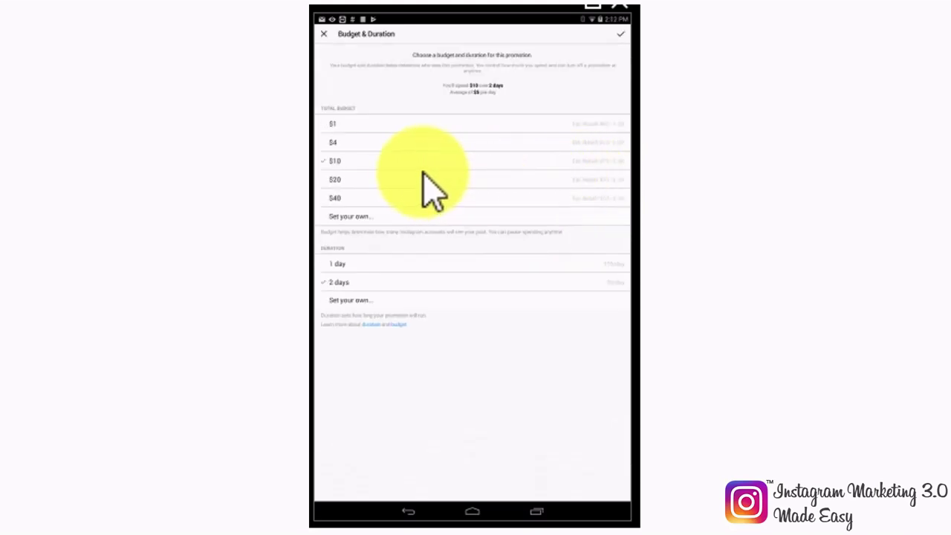
{"action": "left_click", "coordinate": [353, 219]}
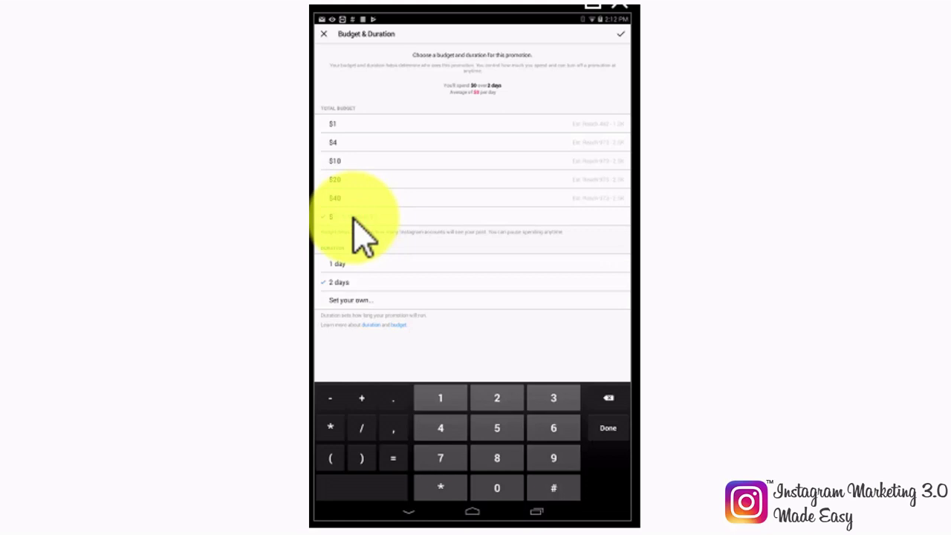
{"action": "type", "text": "5"}
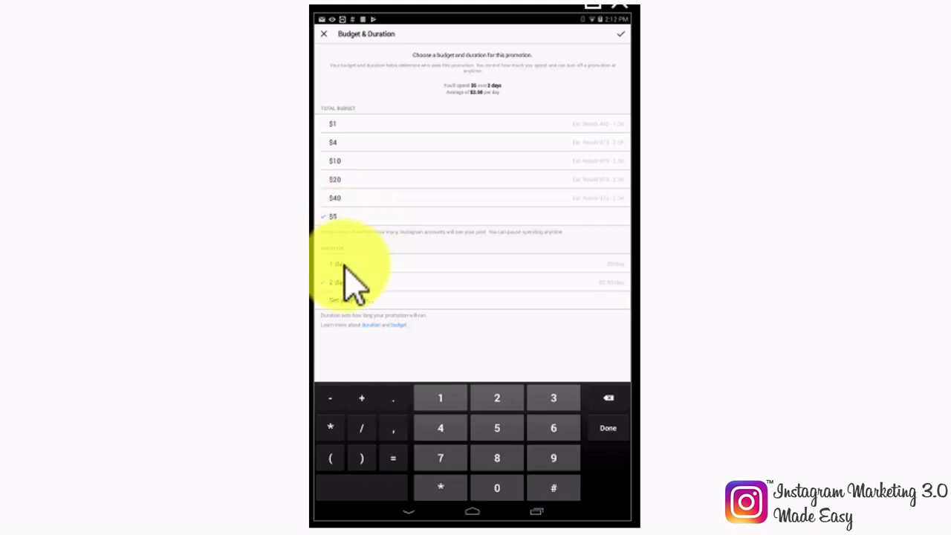
{"action": "left_click", "coordinate": [344, 264]}
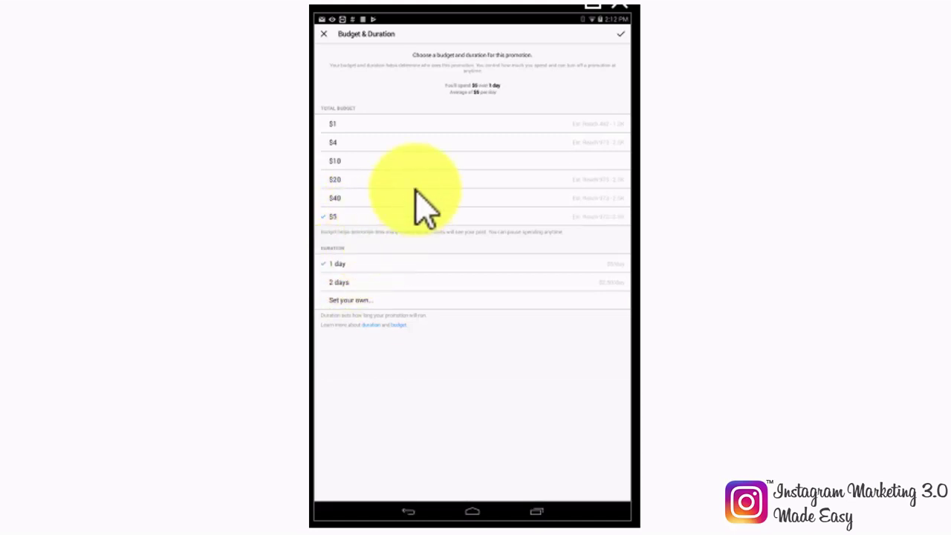
{"action": "left_click", "coordinate": [621, 34]}
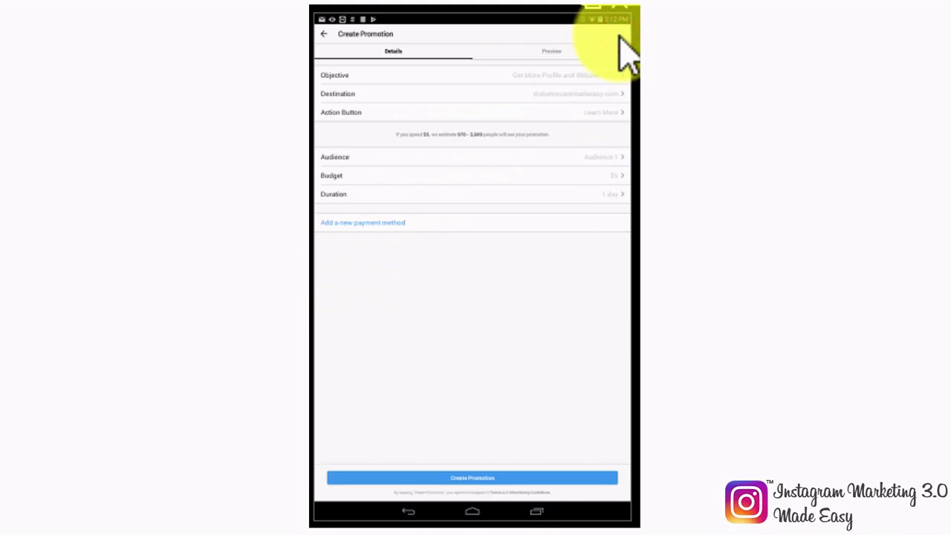
Step: Preview the sponsored lemonade post, then submit it with Create Promotion
{"action": "left_click", "coordinate": [546, 54]}
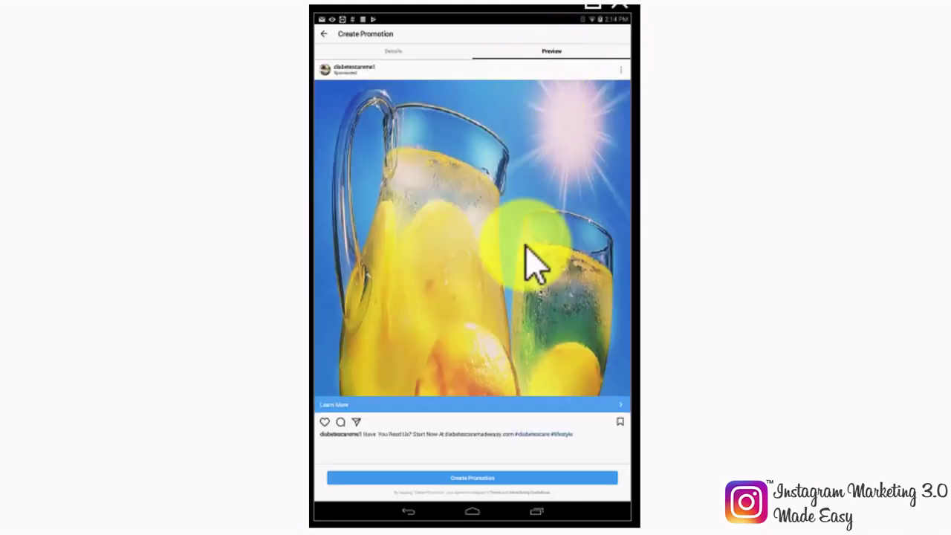
{"action": "left_click", "coordinate": [531, 477]}
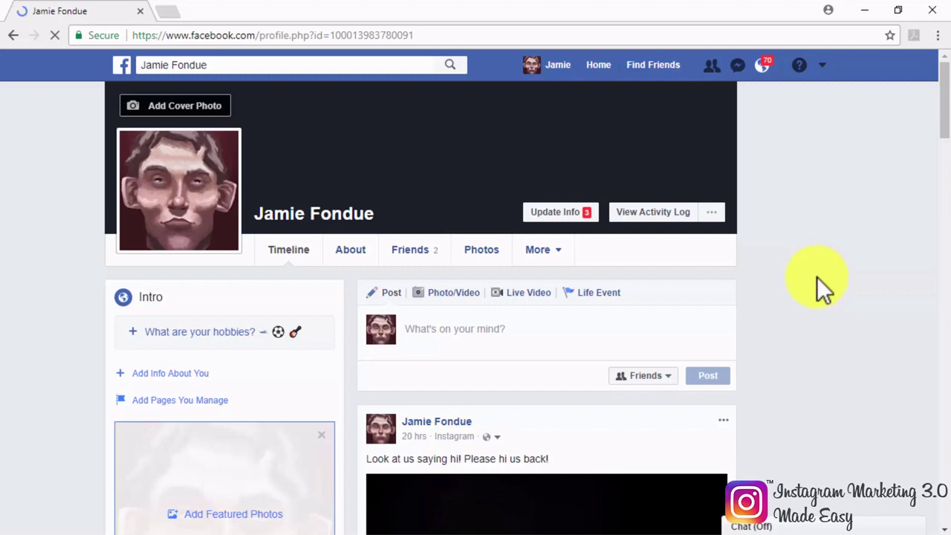
Step: Create a new ad with the Brand awareness objective and proceed to ad account setup
{"action": "left_click", "coordinate": [822, 63]}
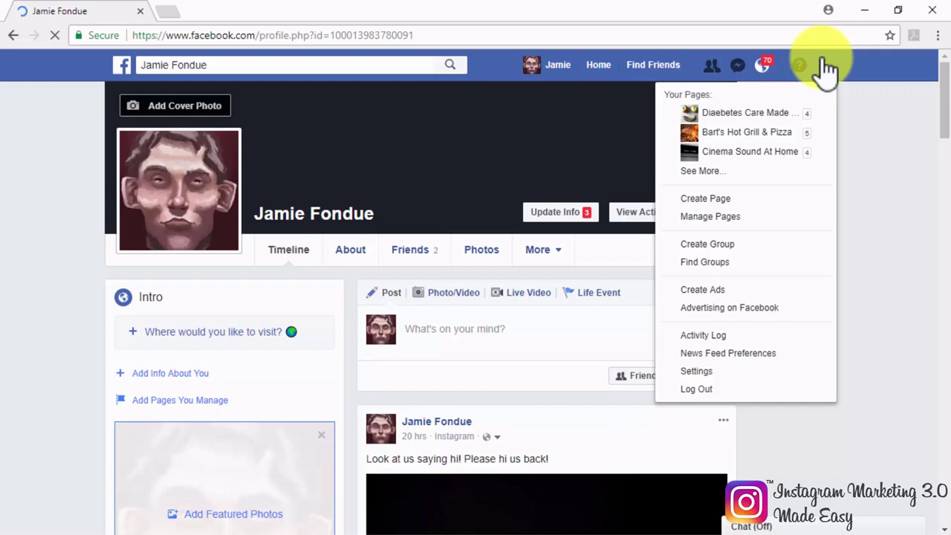
{"action": "left_click", "coordinate": [756, 291]}
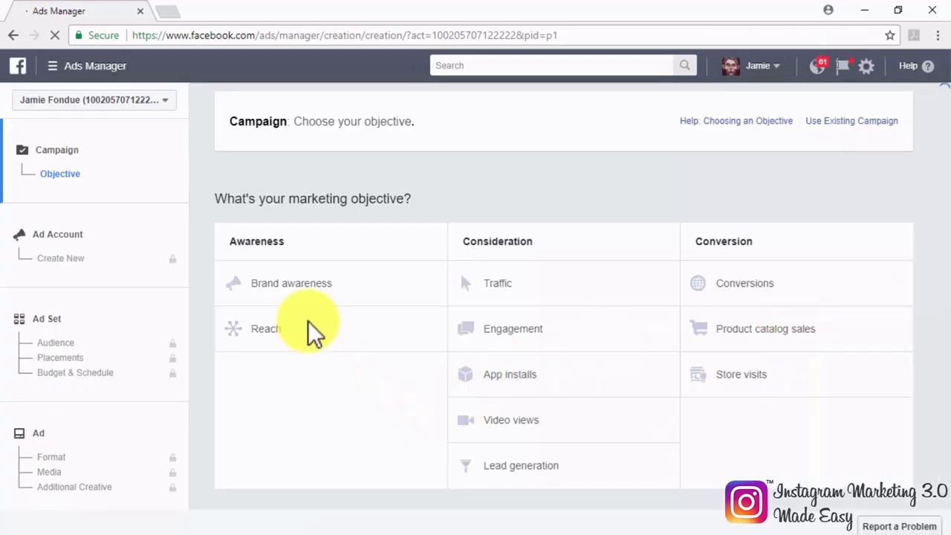
{"action": "left_click", "coordinate": [282, 283]}
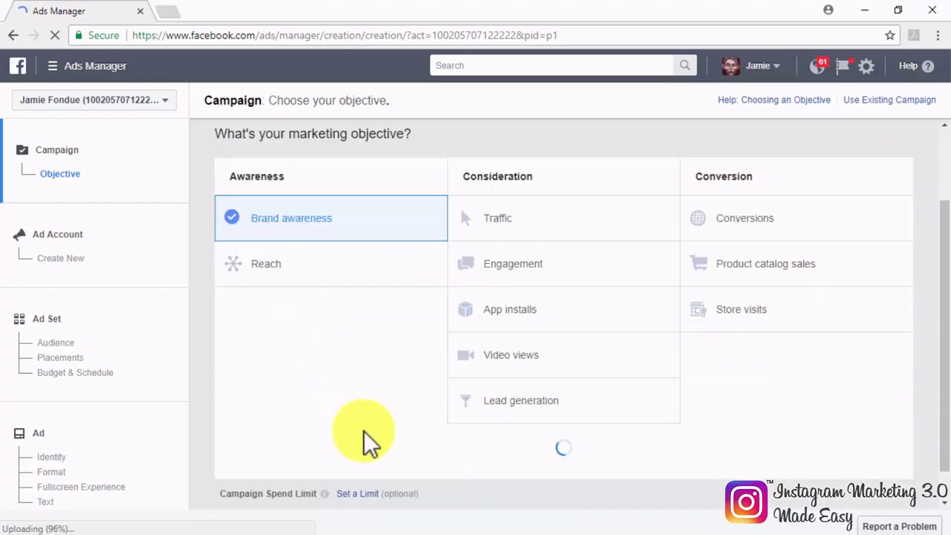
{"action": "scroll", "coordinate": [363, 430], "scroll_direction": "down", "scroll_amount": 3}
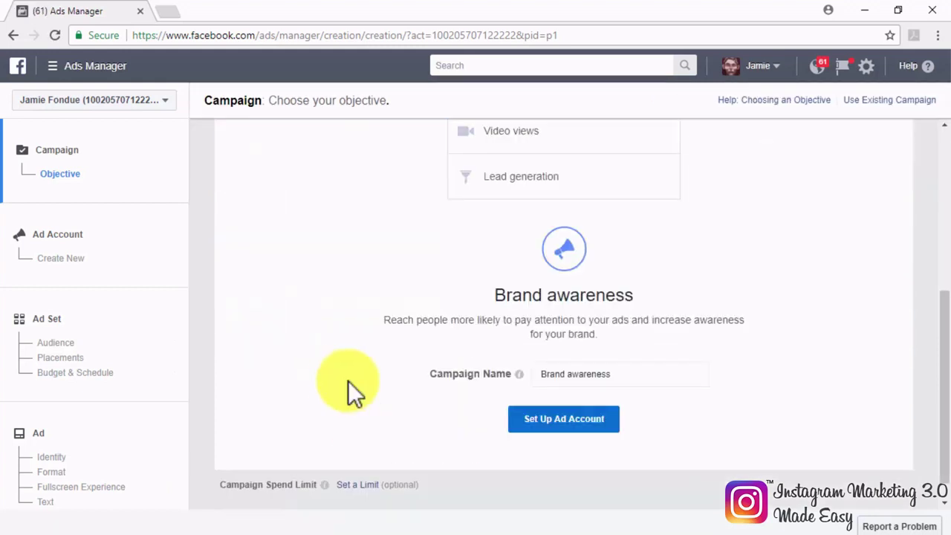
{"action": "left_click", "coordinate": [585, 429]}
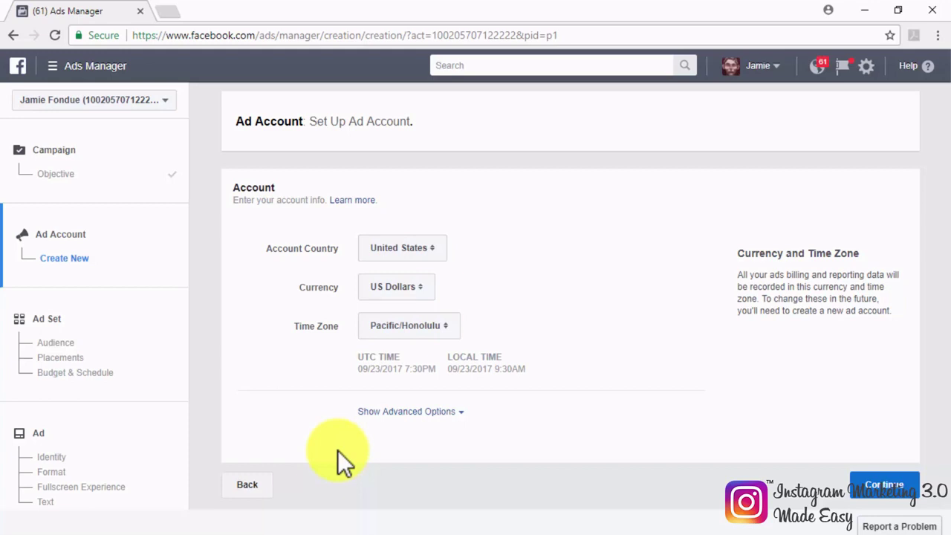
Step: Accept the account settings, rename the ad set 'Instagram Test Ad', and continue
{"action": "left_click", "coordinate": [863, 484]}
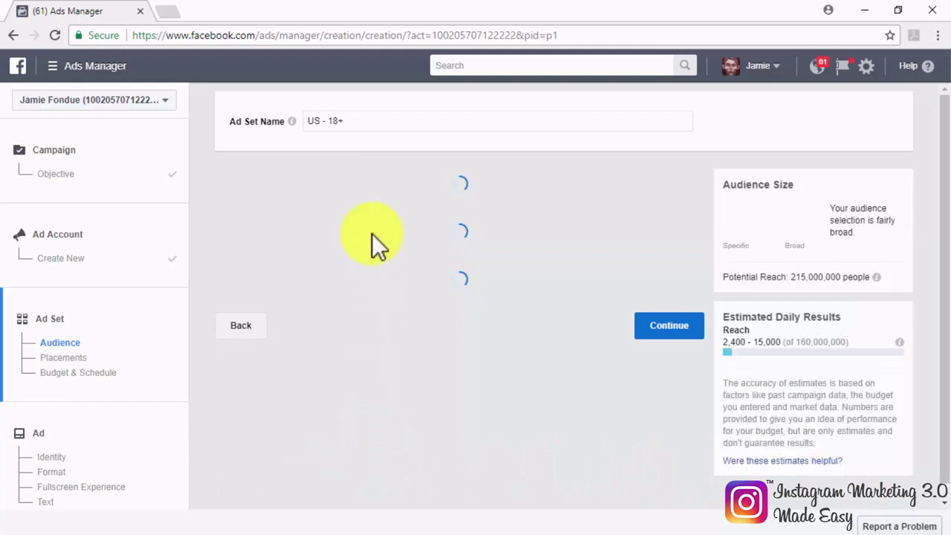
{"action": "left_click_drag", "start_coordinate": [372, 121], "coordinate": [308, 124]}
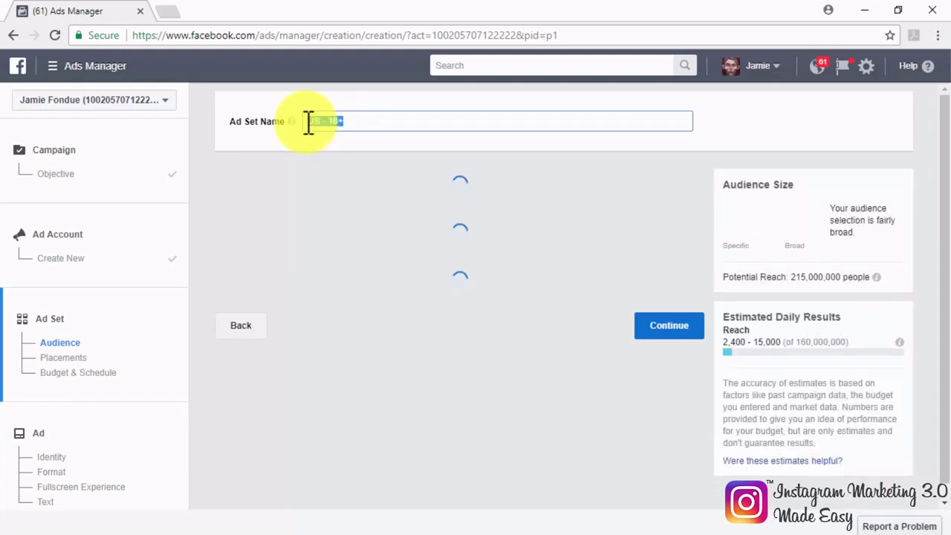
{"action": "type", "text": "Instag"}
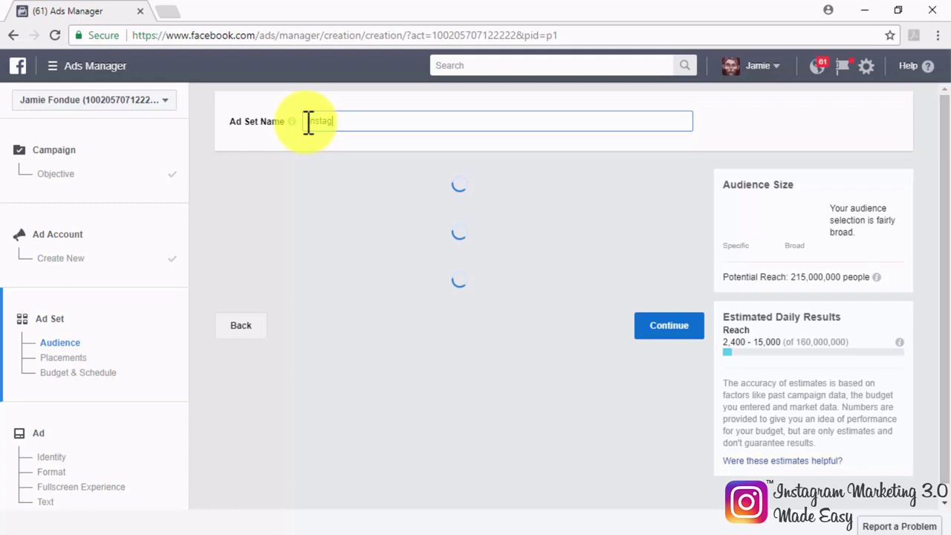
{"action": "type", "text": "ram Te"}
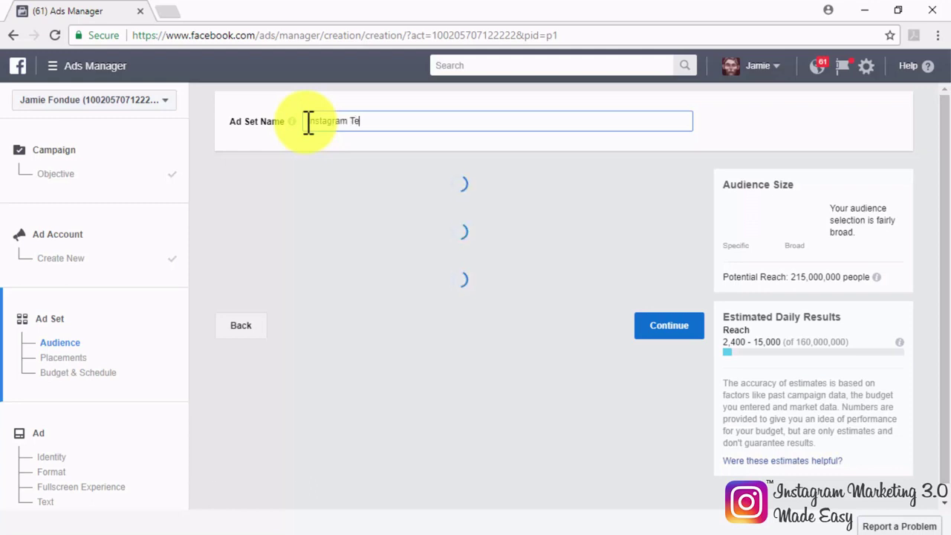
{"action": "type", "text": "st Ad"}
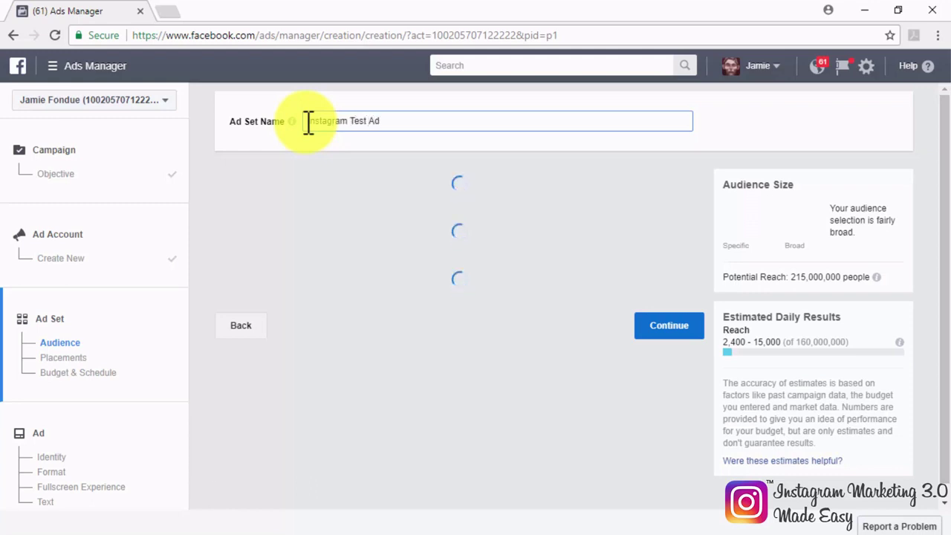
{"action": "left_click", "coordinate": [282, 381]}
{"action": "scroll", "coordinate": [282, 381], "scroll_direction": "down", "scroll_amount": 1}
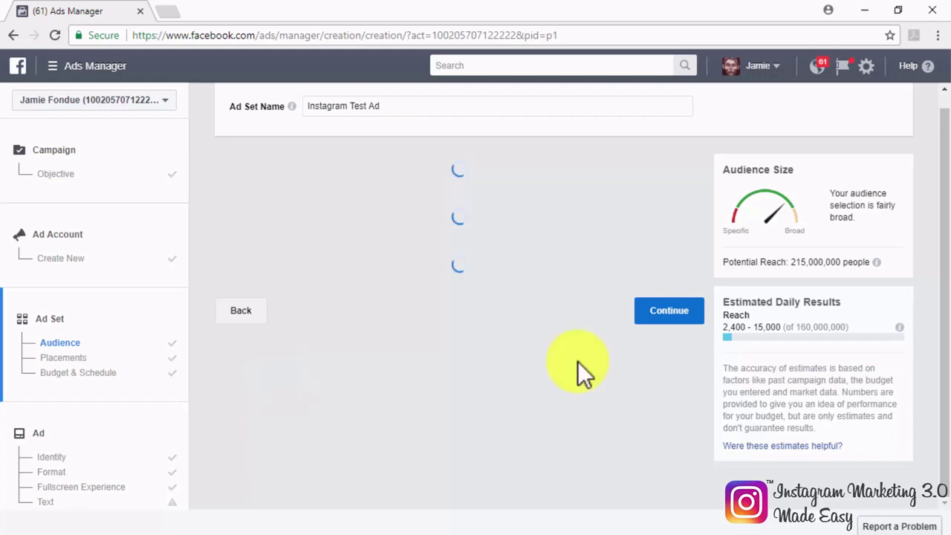
{"action": "left_click", "coordinate": [673, 321]}
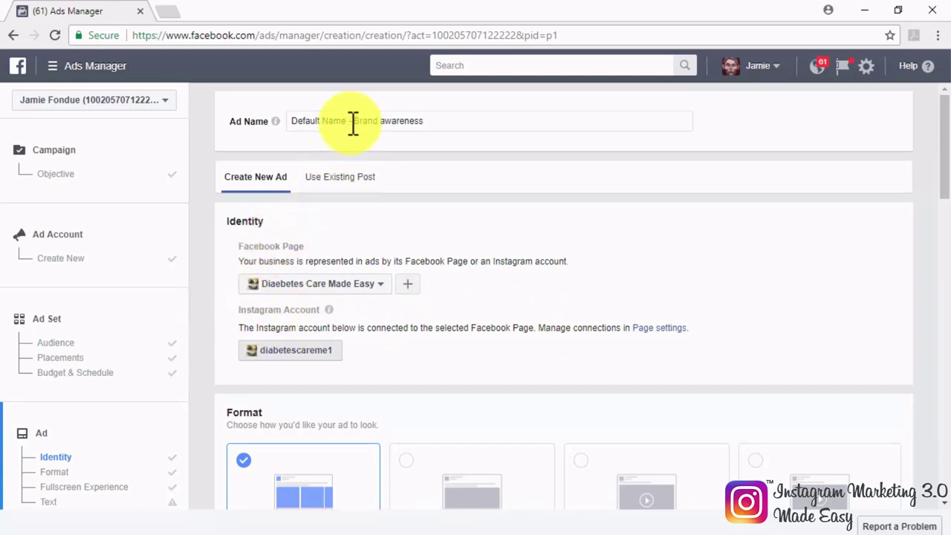
Step: Replace the 'Default Name' prefix in the ad name with 'Instagram'
{"action": "left_click", "coordinate": [324, 121]}
{"action": "left_click_drag", "start_coordinate": [324, 121], "coordinate": [287, 122]}
{"action": "type", "text": "Instagram"}
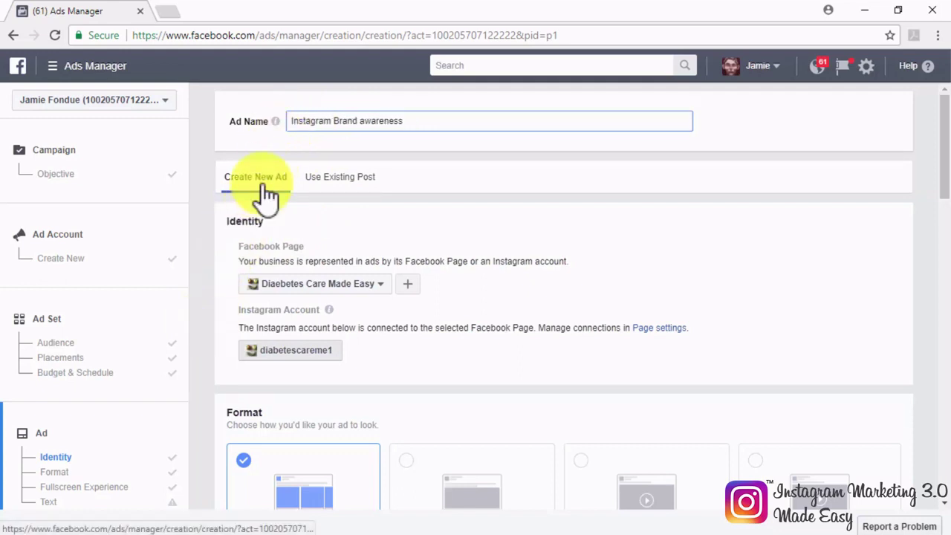
Step: Base the ad on the Diabetes Care Made Easy post 'Enter for chance to win today!', showing only Instagram-usable posts
{"action": "left_click", "coordinate": [349, 183]}
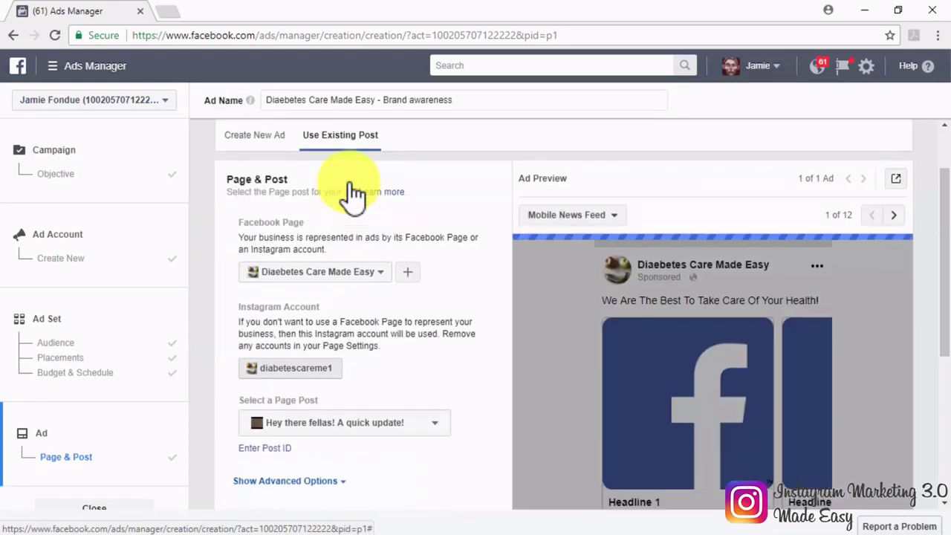
{"action": "left_click", "coordinate": [379, 273]}
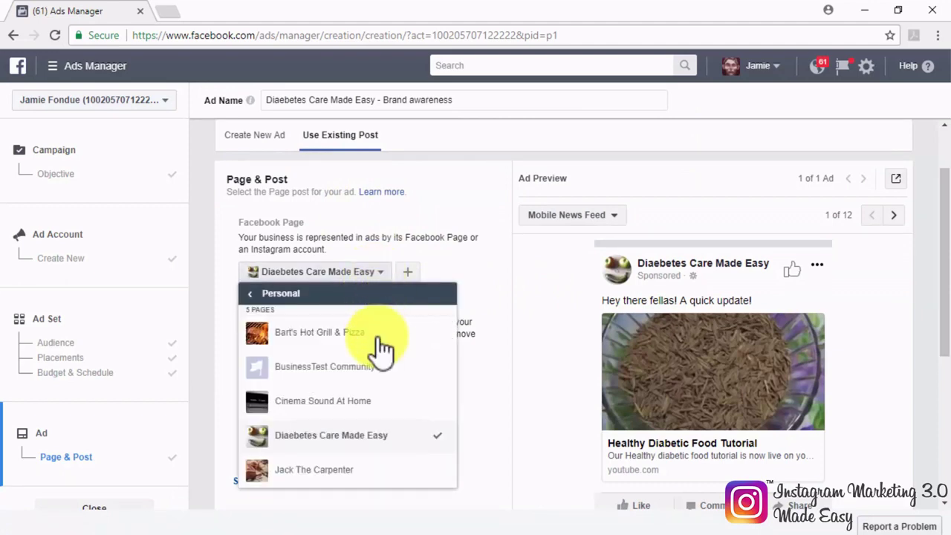
{"action": "left_click", "coordinate": [382, 437]}
{"action": "scroll", "coordinate": [383, 449], "scroll_direction": "down", "scroll_amount": 2}
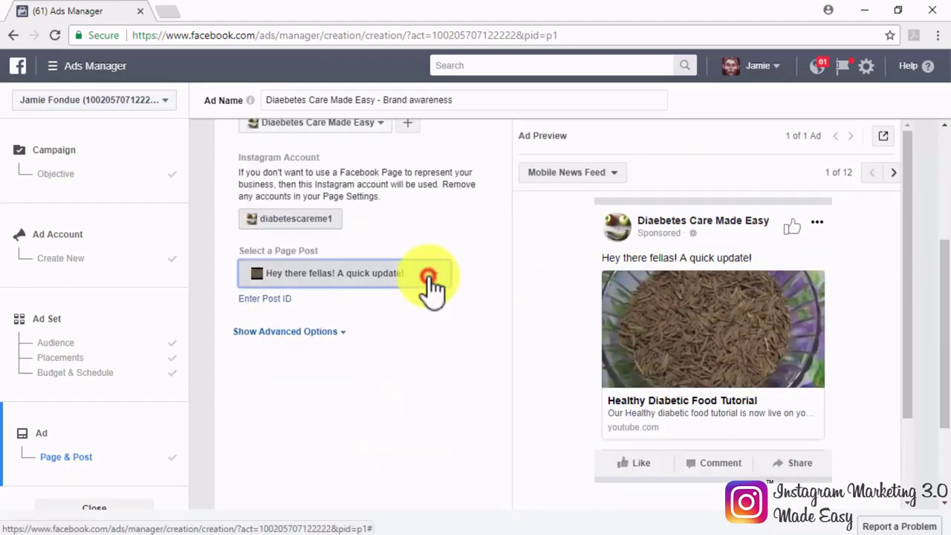
{"action": "left_click", "coordinate": [431, 287]}
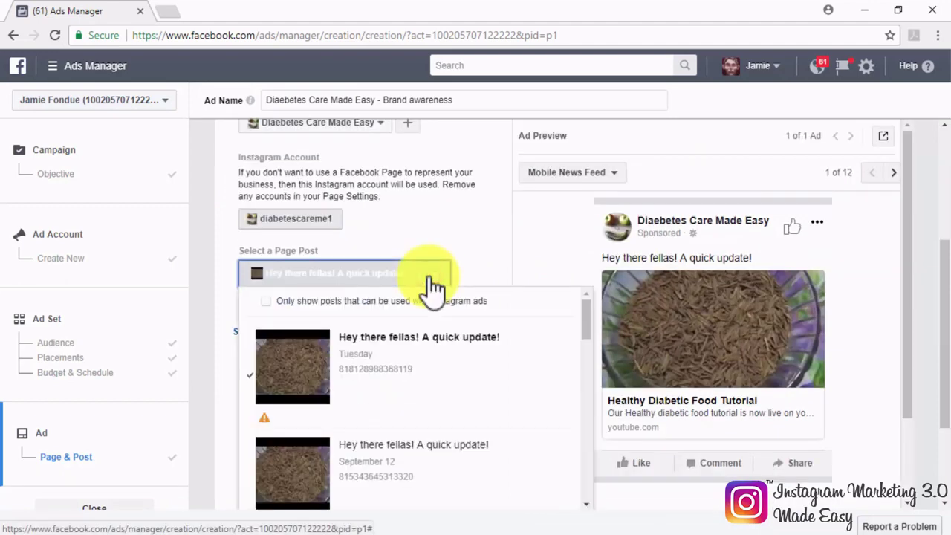
{"action": "left_click", "coordinate": [267, 300]}
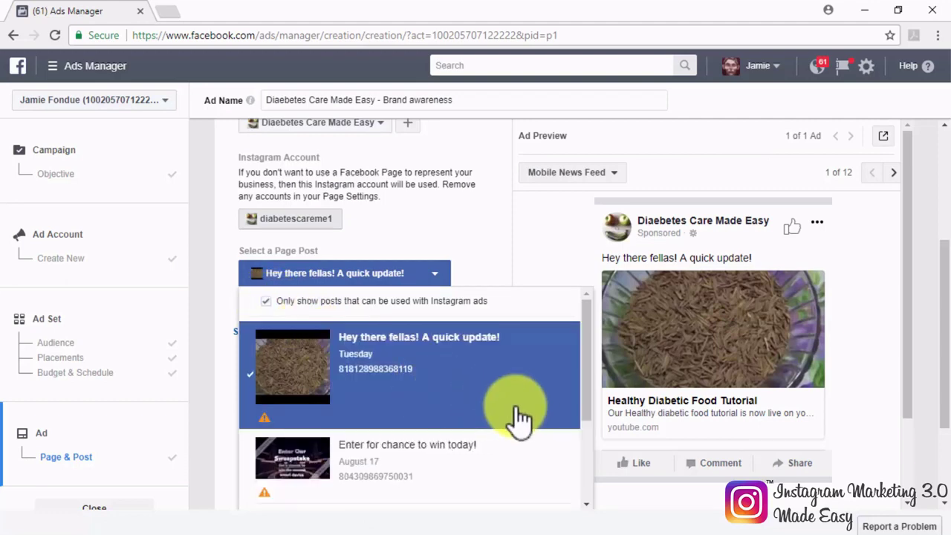
{"action": "left_click", "coordinate": [437, 457]}
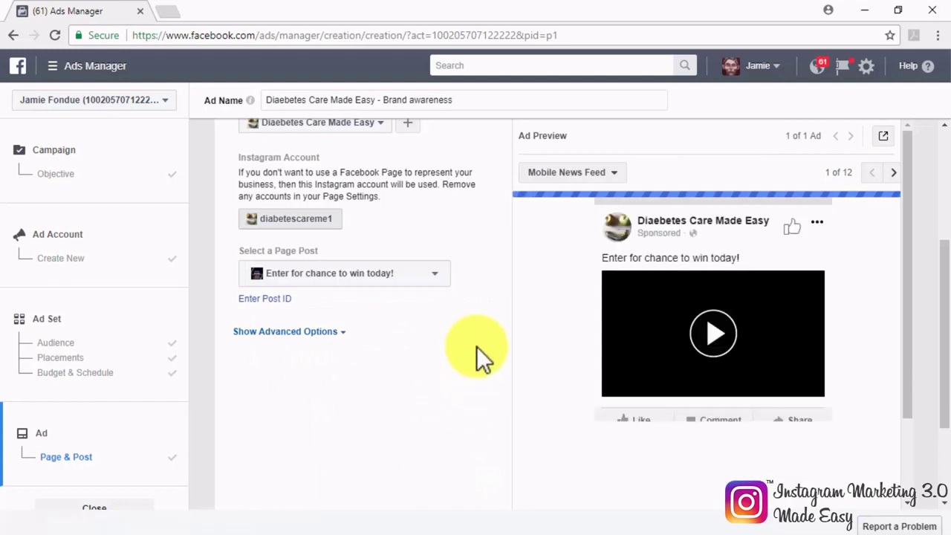
Step: Preview the ad in the Instagram Feed placement
{"action": "left_click", "coordinate": [623, 179]}
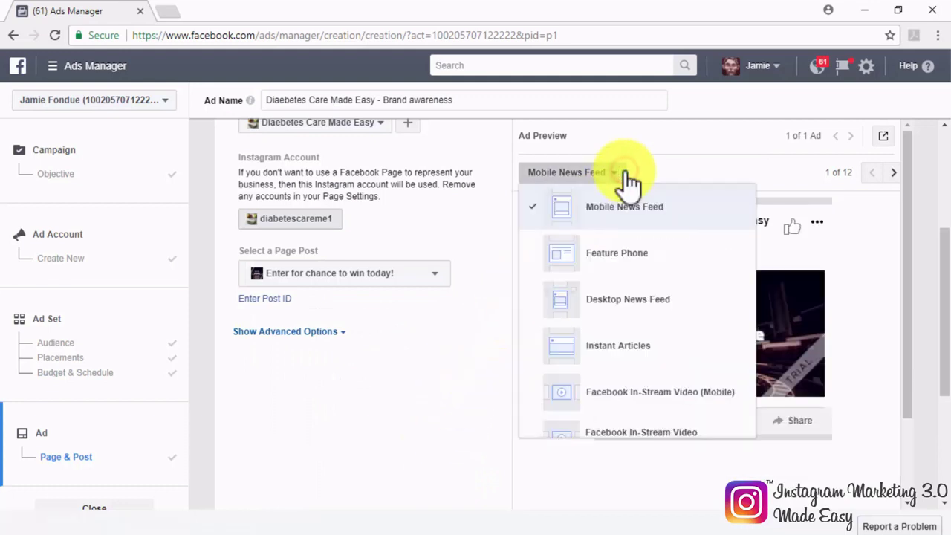
{"action": "scroll", "coordinate": [624, 290], "scroll_direction": "down", "scroll_amount": 4}
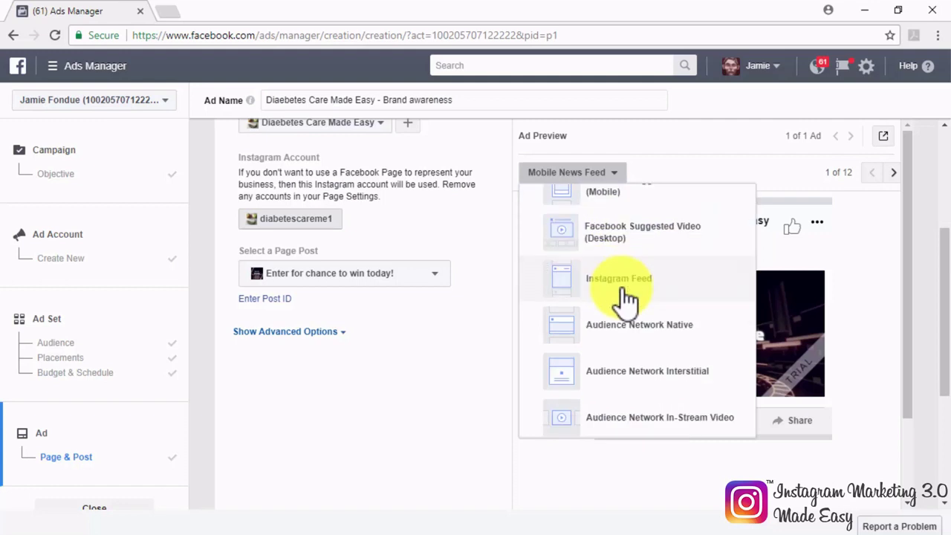
{"action": "left_click", "coordinate": [624, 296]}
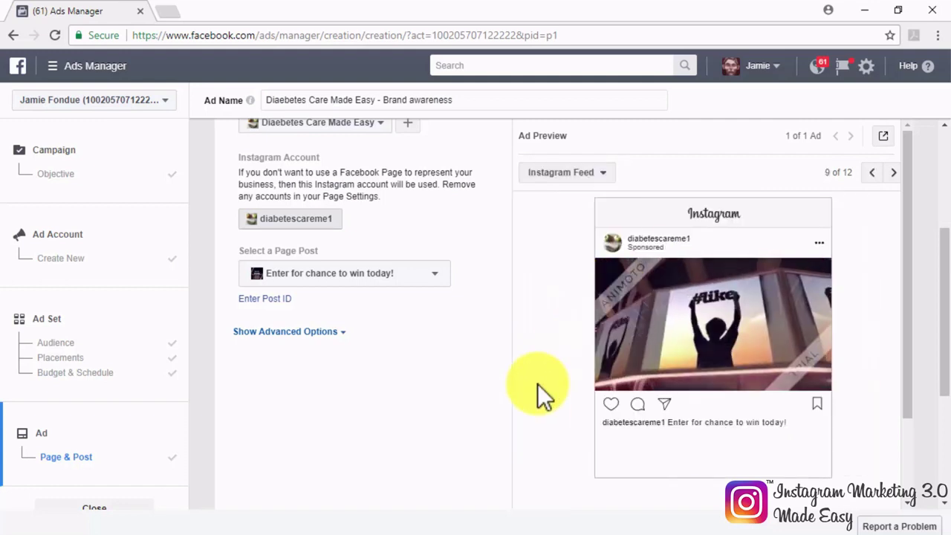
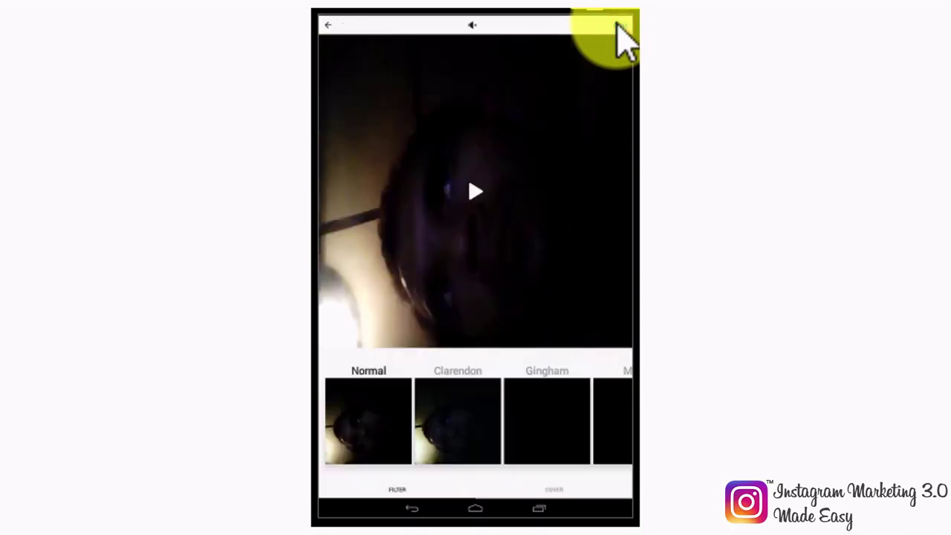
Step: Preview the recorded clip, go back, briefly record a new clip, then close the camera
{"action": "left_click", "coordinate": [474, 191]}
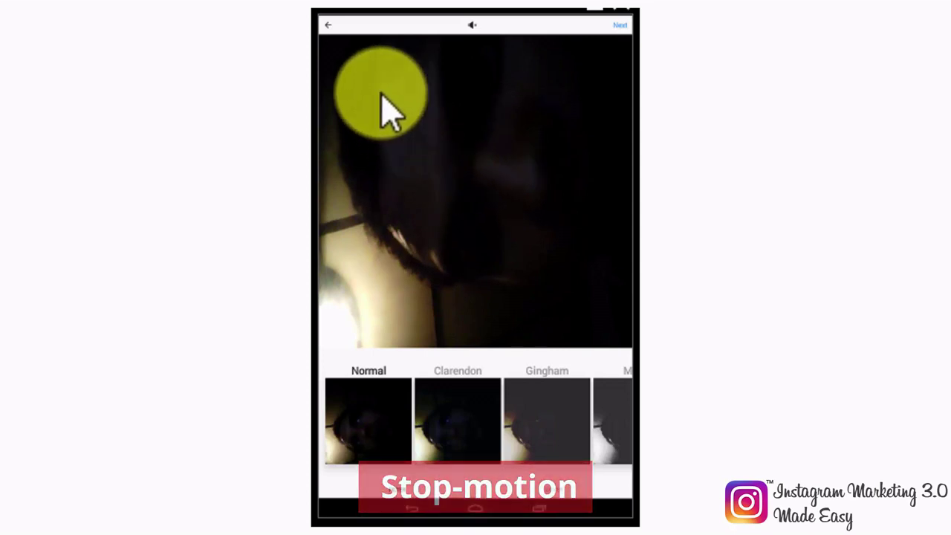
{"action": "left_click", "coordinate": [328, 28]}
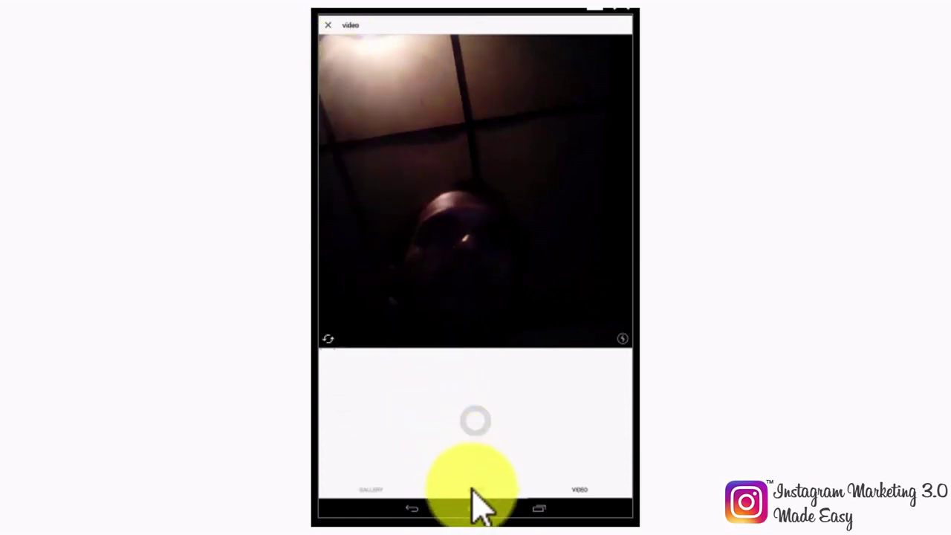
{"action": "left_click", "coordinate": [479, 431]}
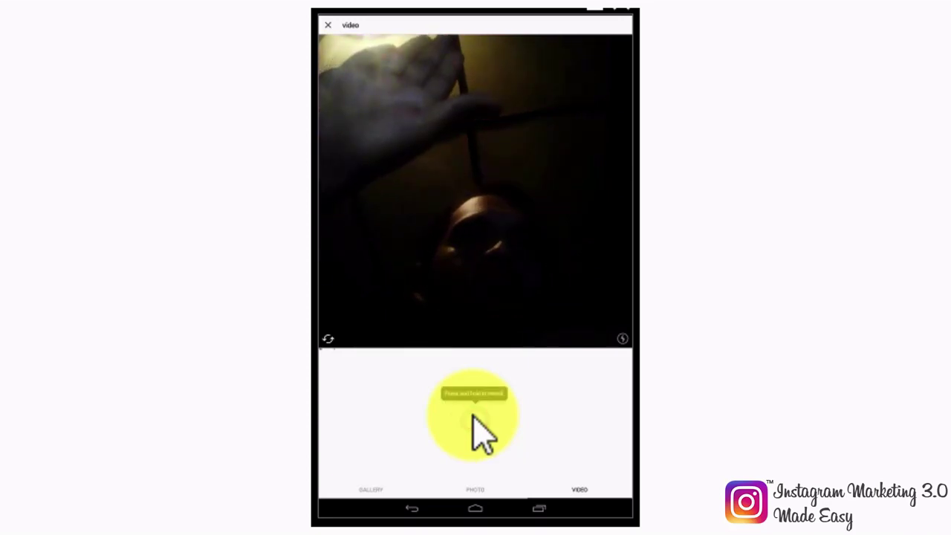
{"action": "left_click", "coordinate": [479, 429]}
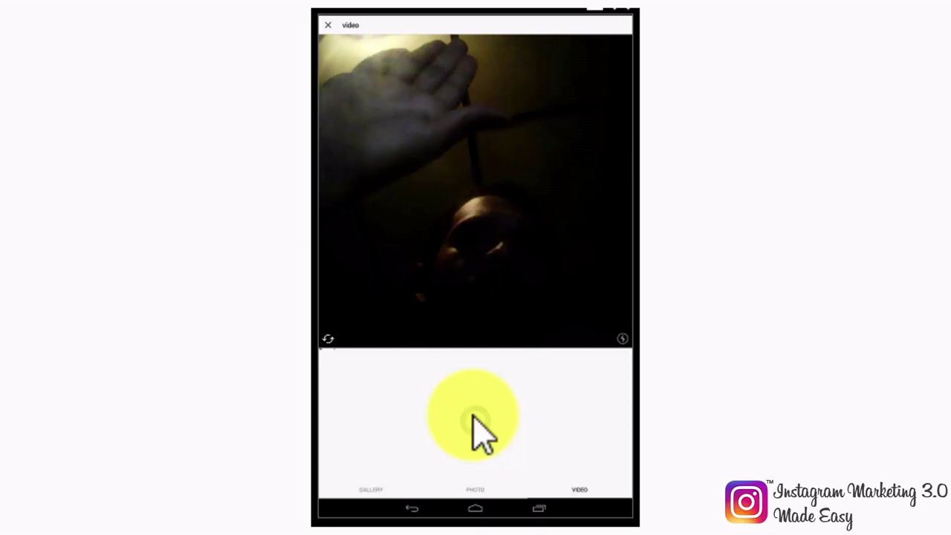
{"action": "left_click_drag", "start_coordinate": [479, 430], "coordinate": [479, 430]}
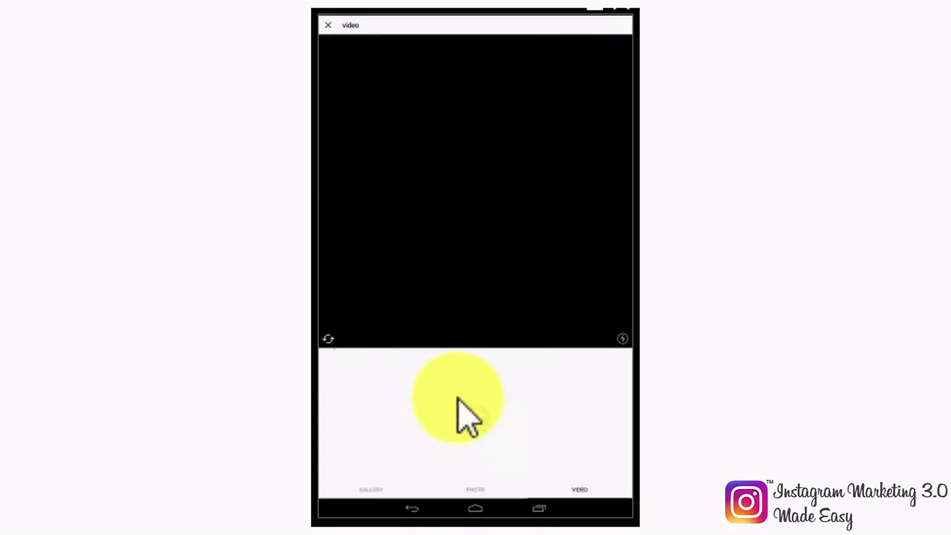
{"action": "left_click", "coordinate": [328, 26]}
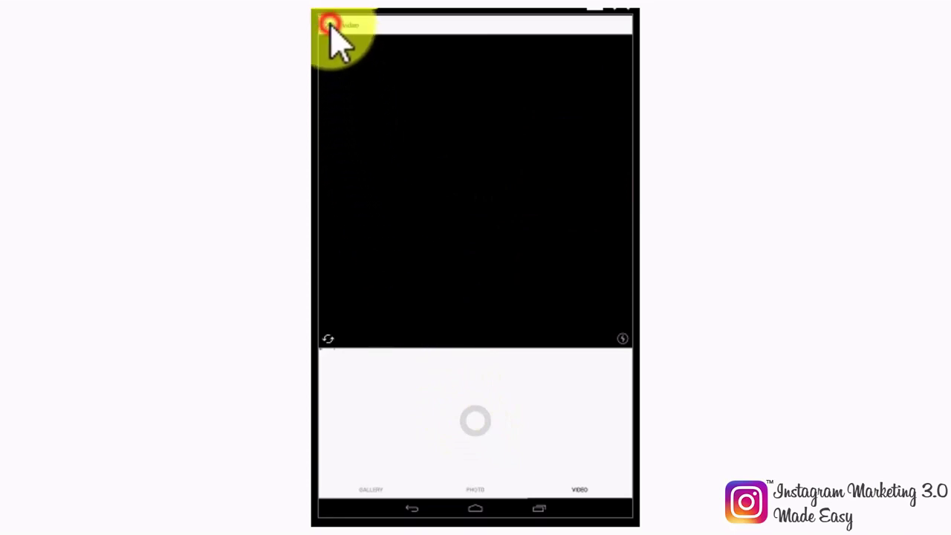
Step: Search Explore for the time-lapse showcase account and open its first night-city time-lapse video
{"action": "left_click", "coordinate": [420, 503]}
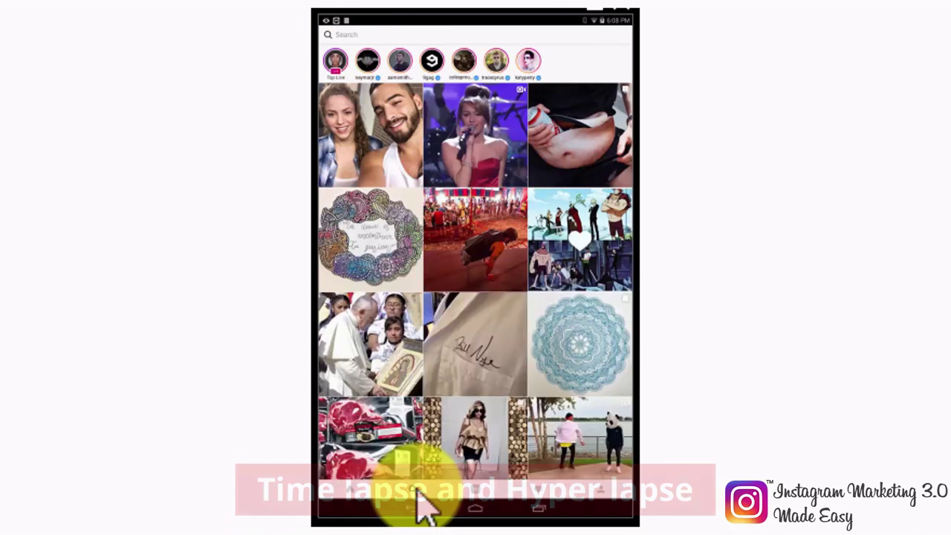
{"action": "left_click", "coordinate": [353, 33]}
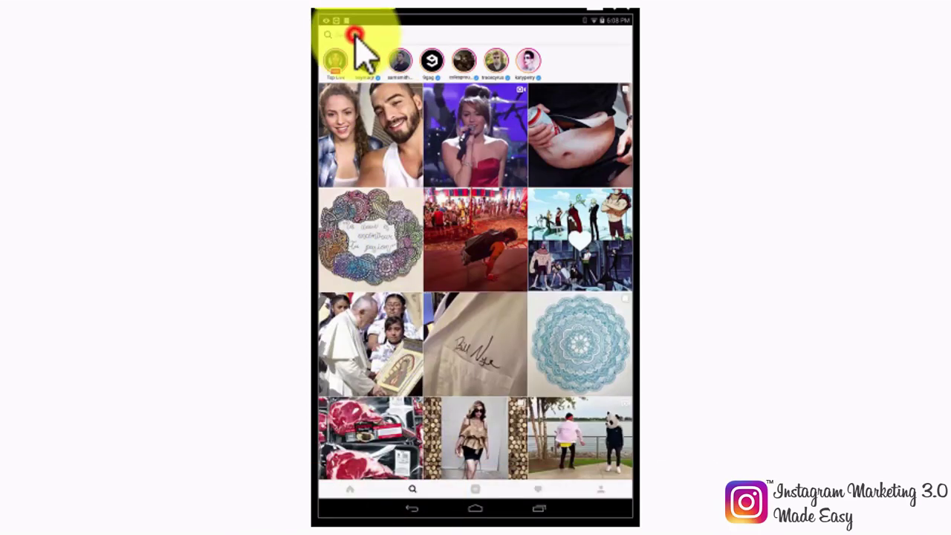
{"action": "left_click", "coordinate": [355, 174]}
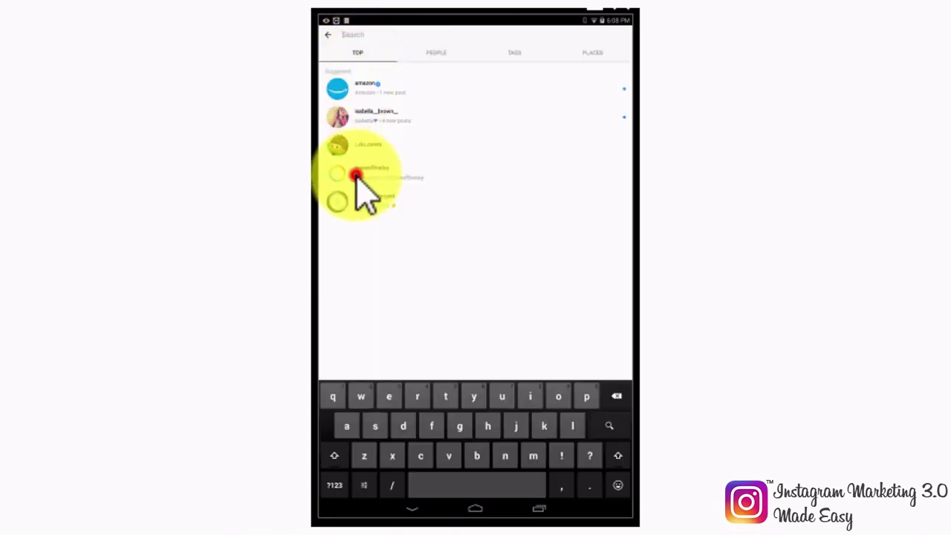
{"action": "left_click", "coordinate": [356, 176]}
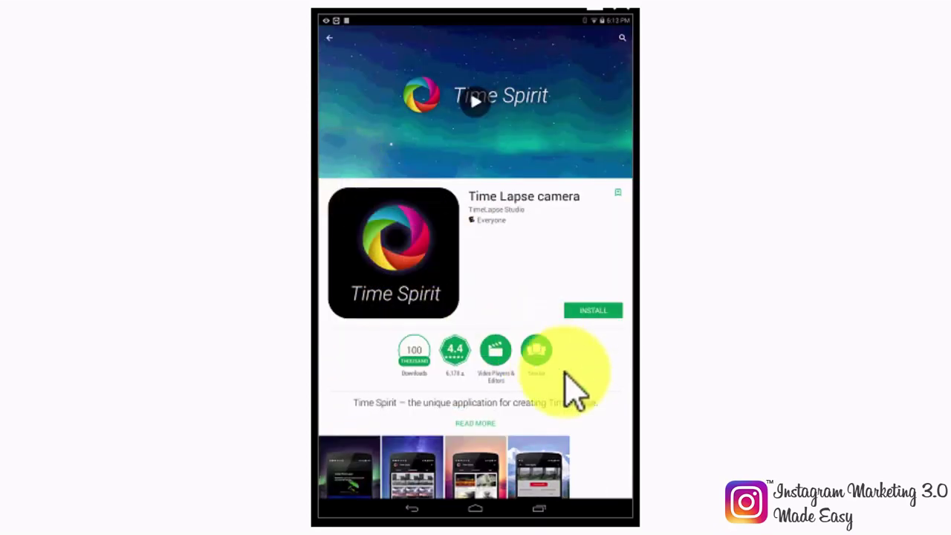
Step: Scroll the Time Lapse camera listing down to the 4.4 rating breakdown and reviews, then back up
{"action": "scroll", "coordinate": [603, 416], "scroll_direction": "down", "scroll_amount": 3}
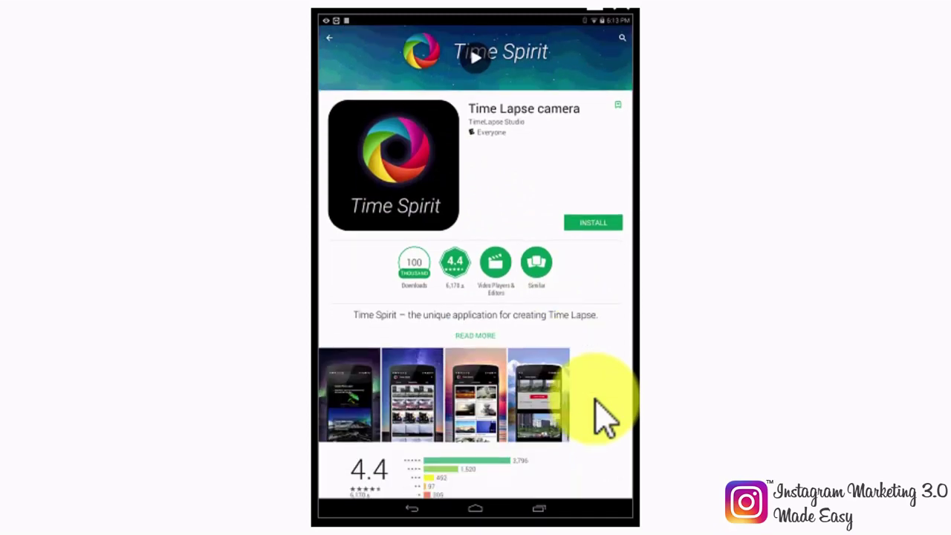
{"action": "scroll", "coordinate": [599, 405], "scroll_direction": "down", "scroll_amount": 4}
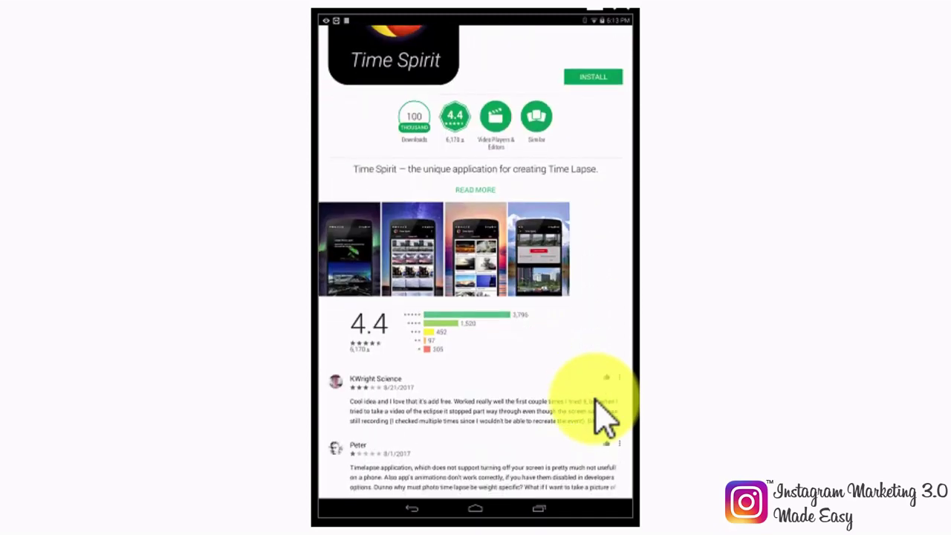
{"action": "scroll", "coordinate": [602, 414], "scroll_direction": "up", "scroll_amount": 3}
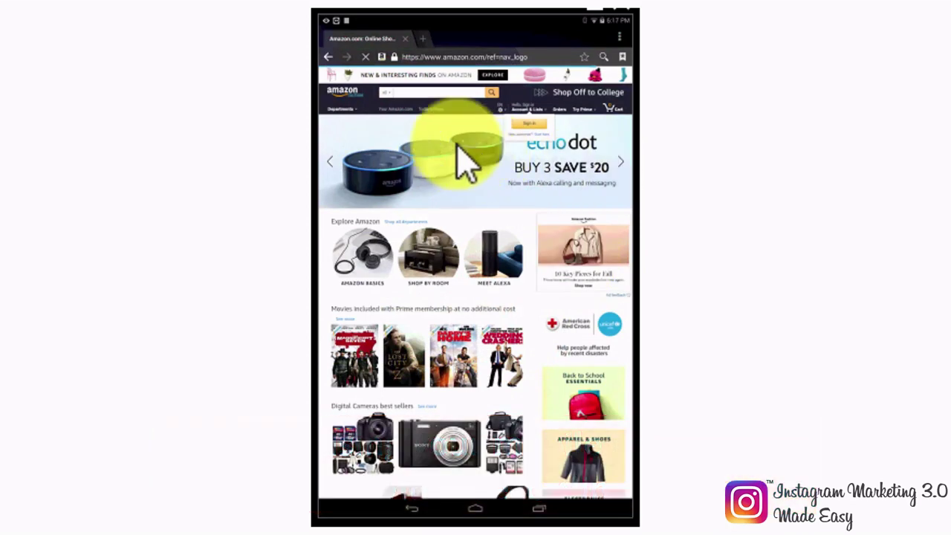
Step: Activate the Amazon home page search box so the on-screen keyboard appears
{"action": "left_click", "coordinate": [401, 91]}
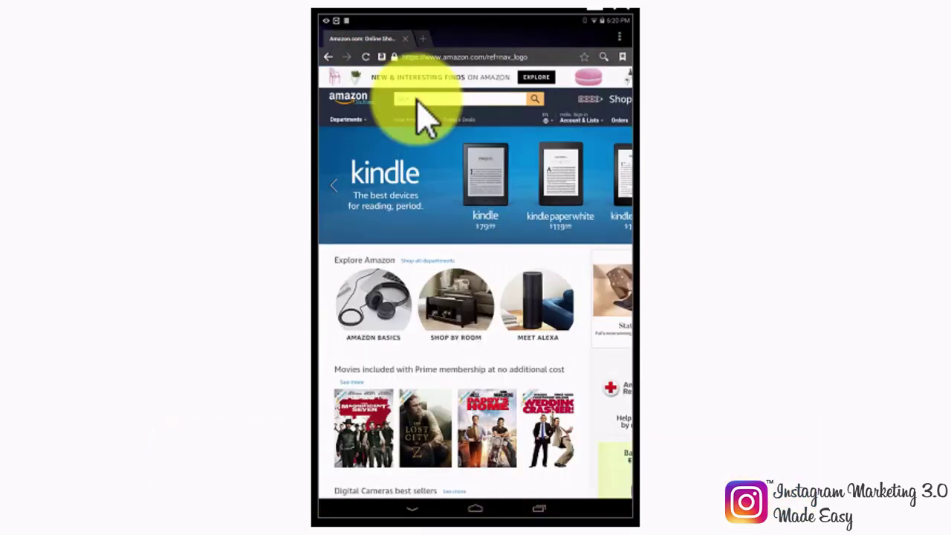
{"action": "left_click", "coordinate": [418, 101]}
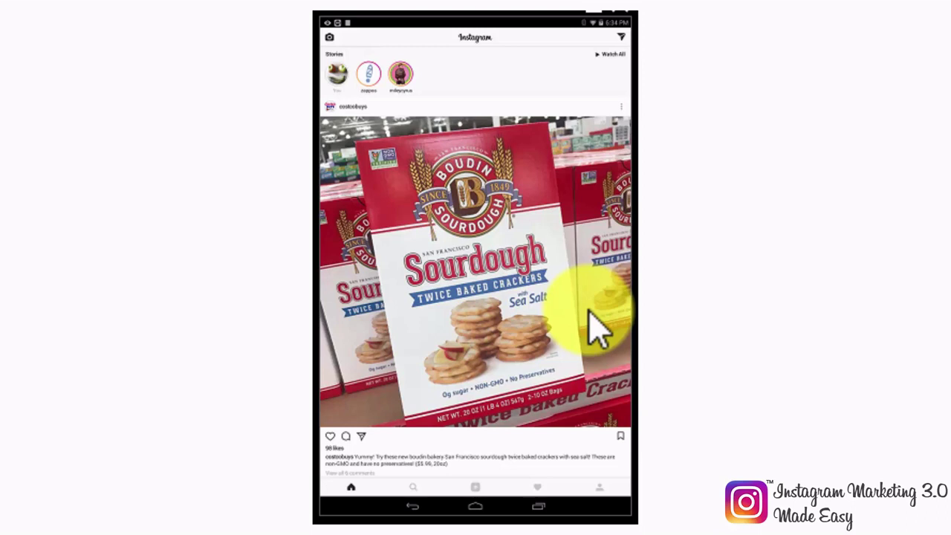
Step: Start a new post and snap a dim selfie in Photo mode
{"action": "left_click", "coordinate": [476, 489]}
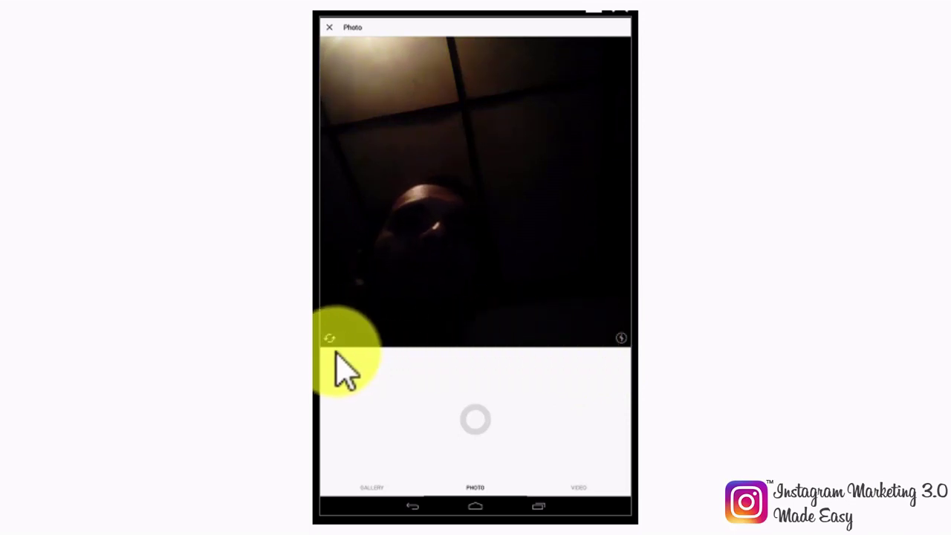
{"action": "left_click", "coordinate": [480, 423]}
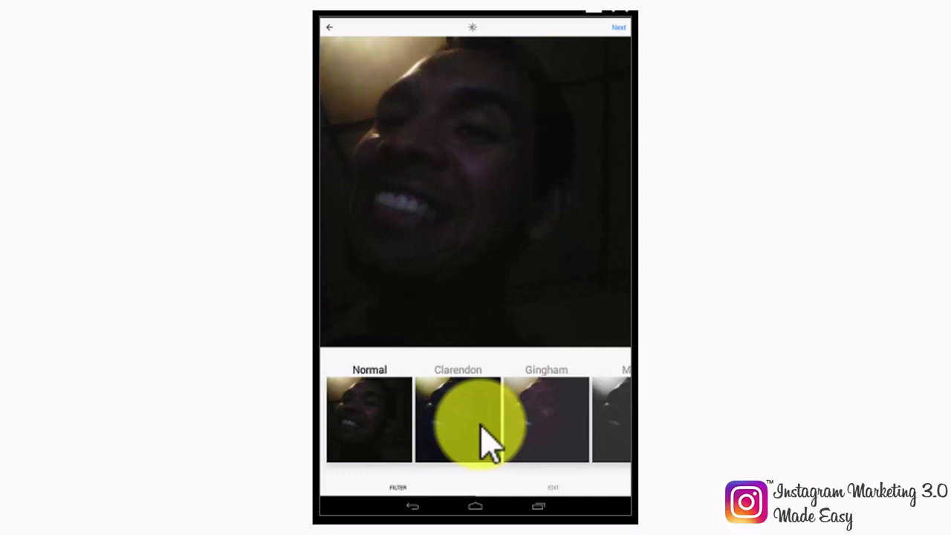
Step: Try the Lark and Juno filters on the selfie, then return it to Normal
{"action": "scroll", "coordinate": [487, 442], "scroll_direction": "right", "scroll_amount": 5}
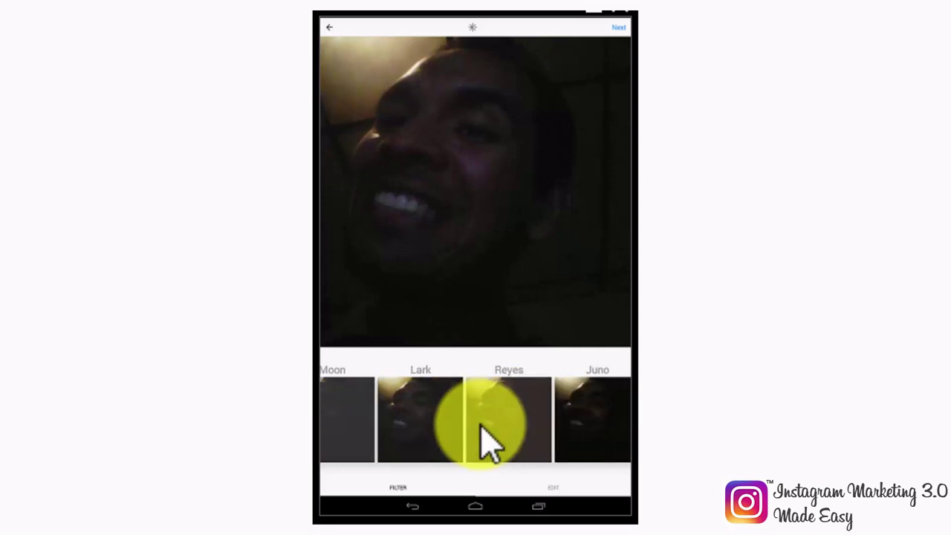
{"action": "left_click", "coordinate": [481, 427]}
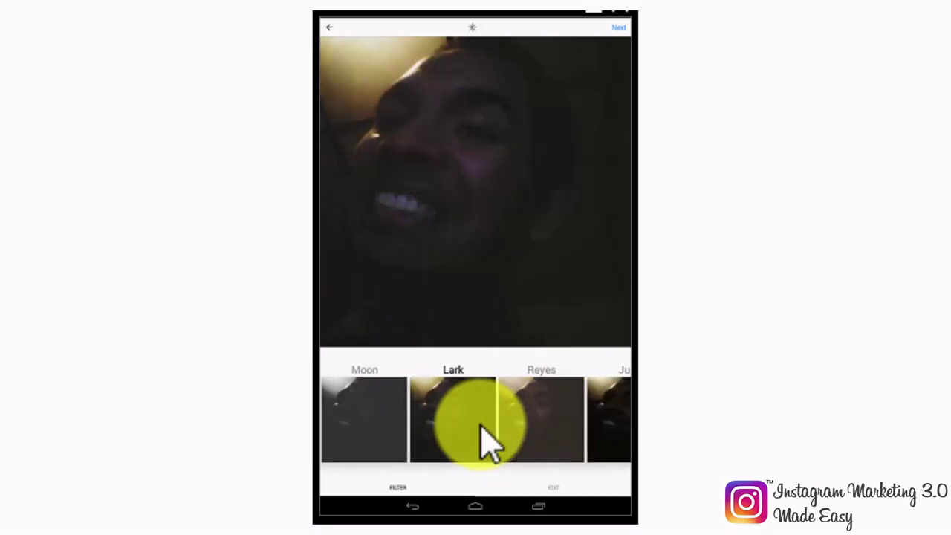
{"action": "scroll", "coordinate": [487, 442], "scroll_direction": "right", "scroll_amount": 2}
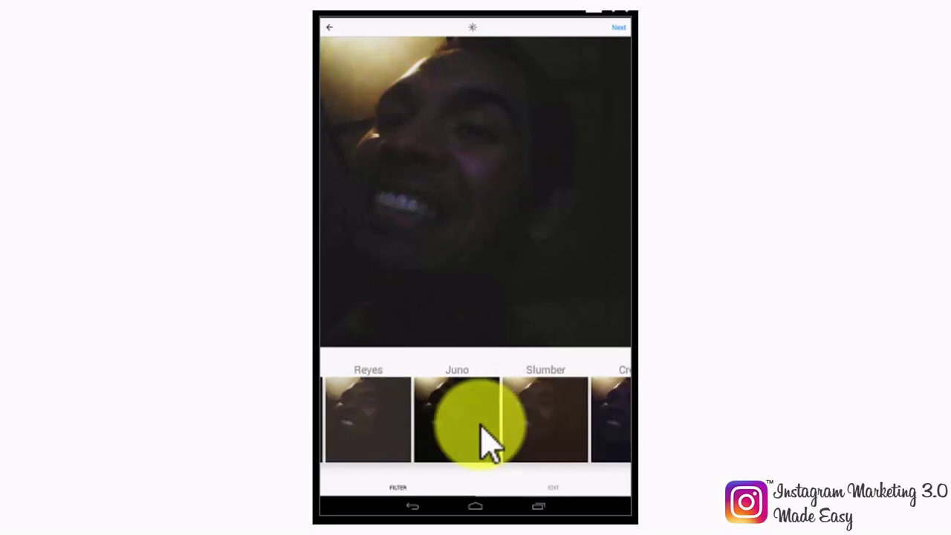
{"action": "left_click", "coordinate": [486, 442]}
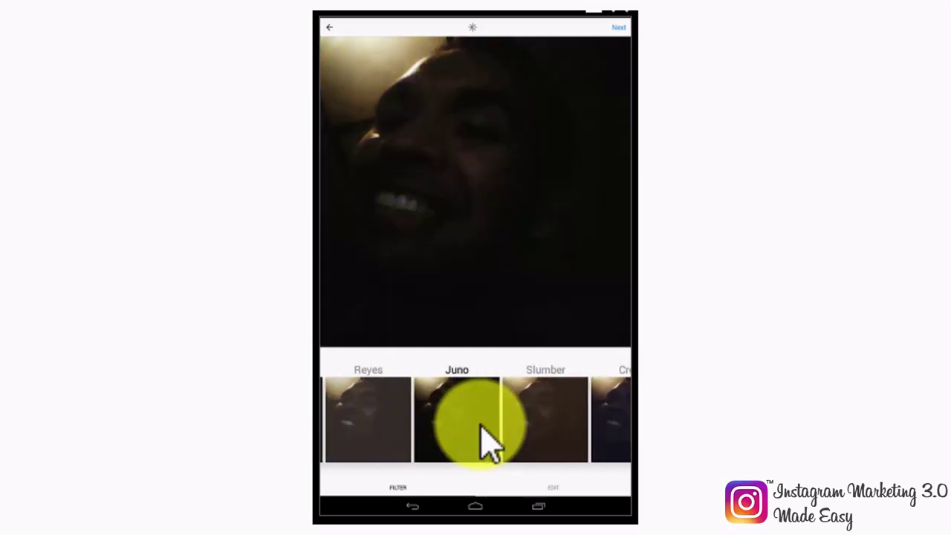
{"action": "scroll", "coordinate": [481, 428], "scroll_direction": "left", "scroll_amount": 5}
{"action": "left_click", "coordinate": [390, 446]}
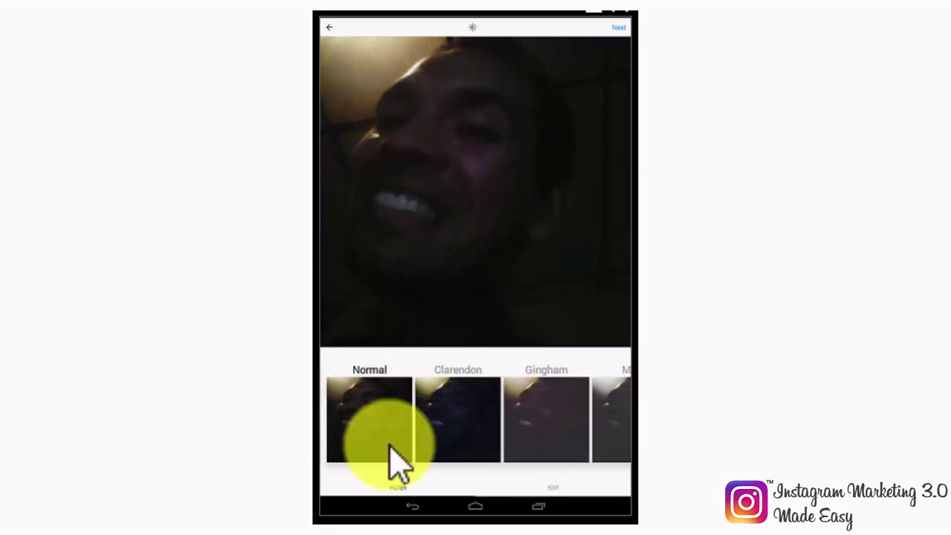
Step: Straighten the selfie with a slight tilt and raise its brightness to 15
{"action": "left_click", "coordinate": [558, 489]}
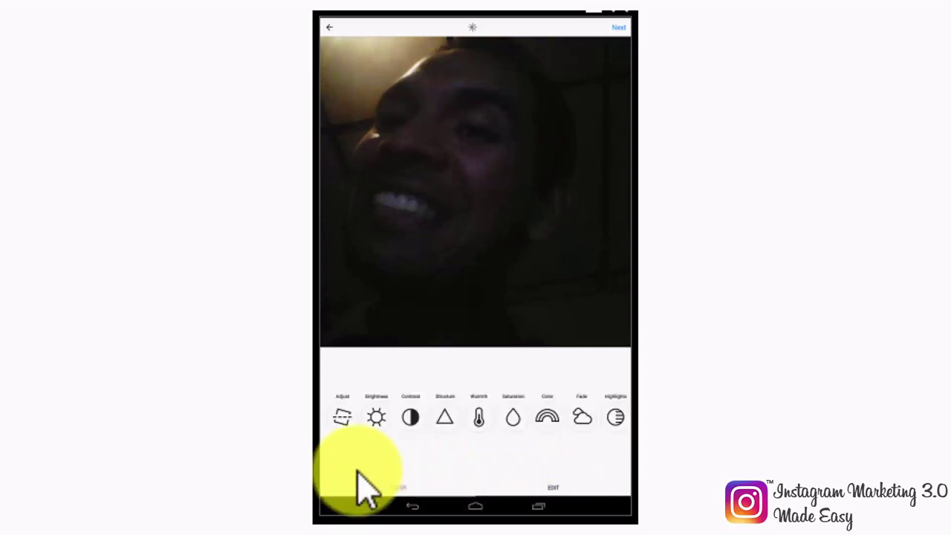
{"action": "left_click", "coordinate": [346, 421]}
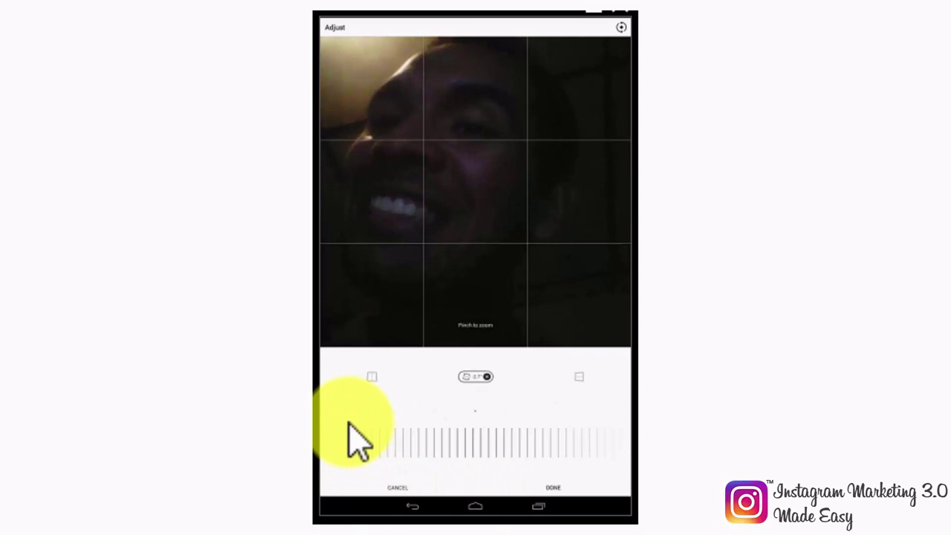
{"action": "left_click_drag", "start_coordinate": [484, 449], "coordinate": [365, 442]}
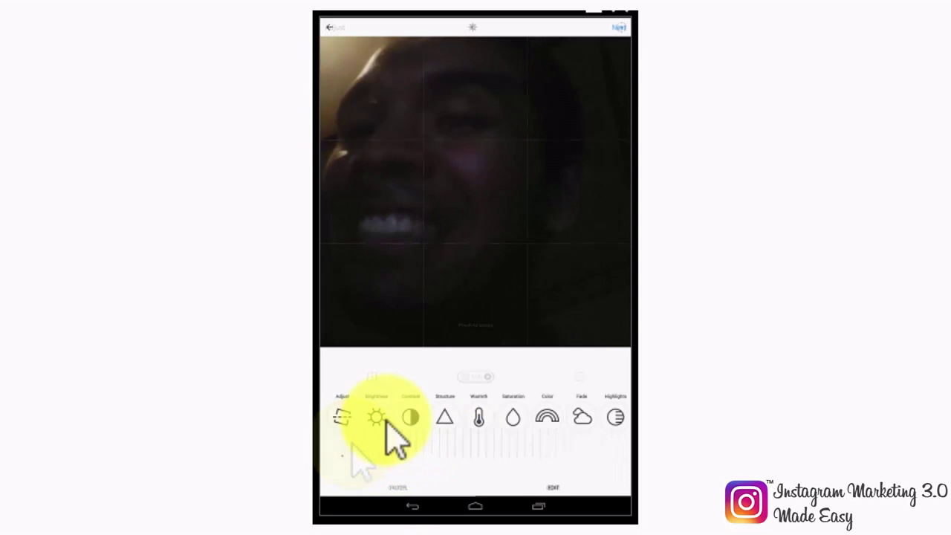
{"action": "left_click", "coordinate": [381, 419]}
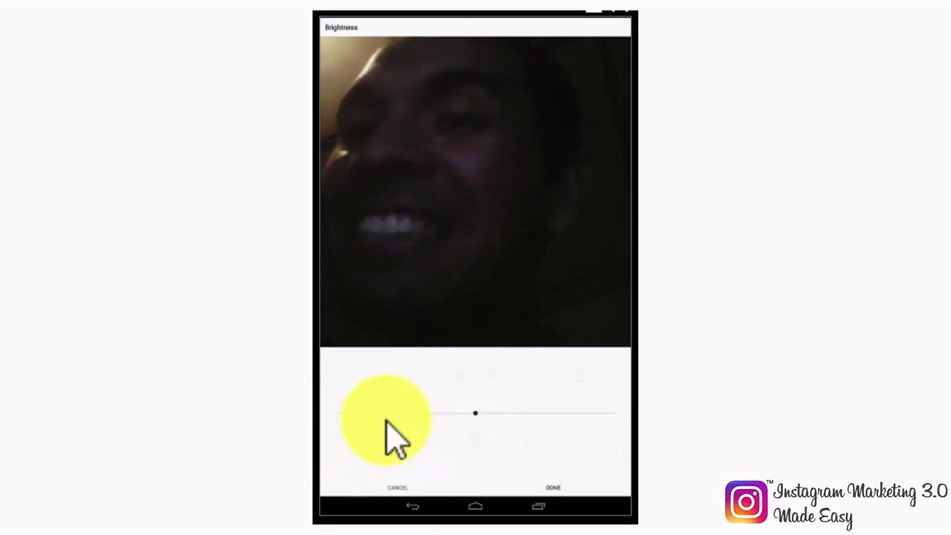
{"action": "left_click_drag", "start_coordinate": [474, 414], "coordinate": [496, 413]}
{"action": "left_click", "coordinate": [554, 487]}
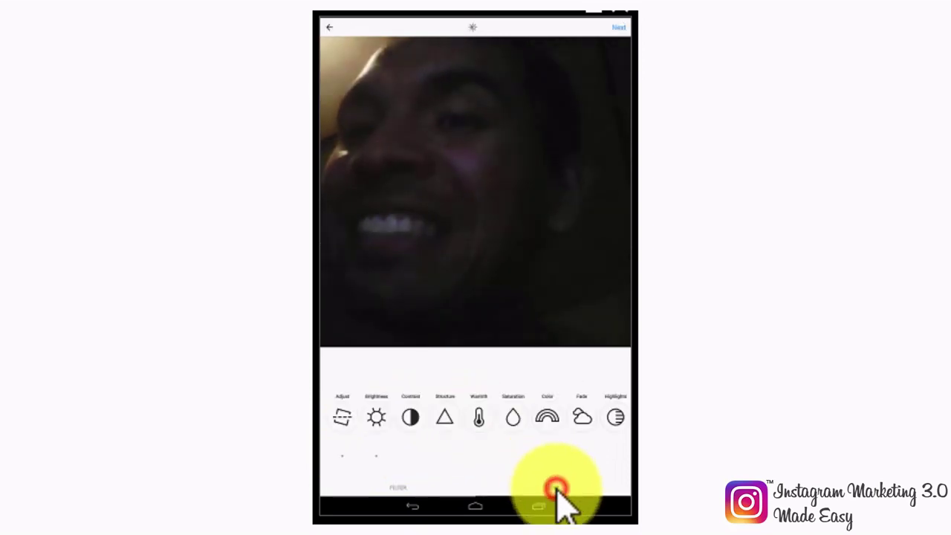
Step: Keep the contrast setting, then try Structure and discard that change
{"action": "left_click", "coordinate": [410, 425]}
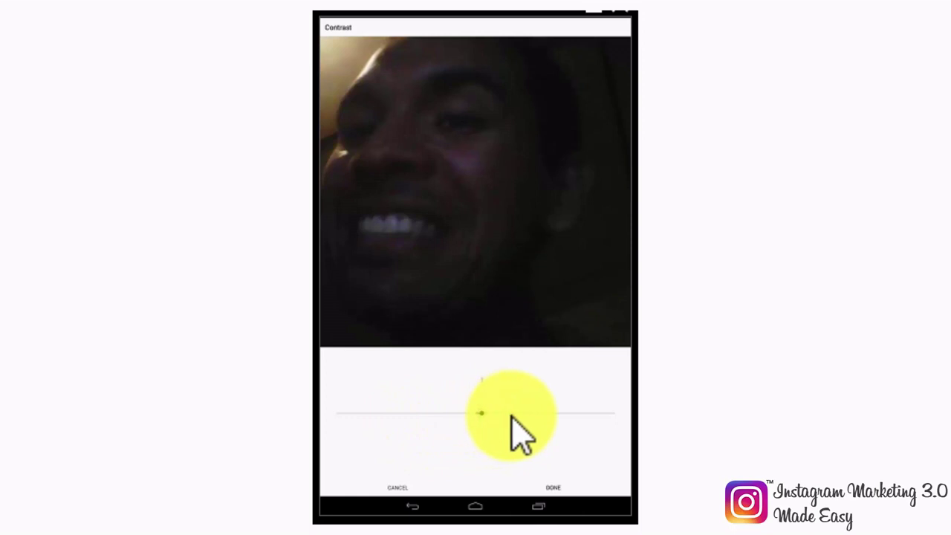
{"action": "left_click", "coordinate": [553, 487]}
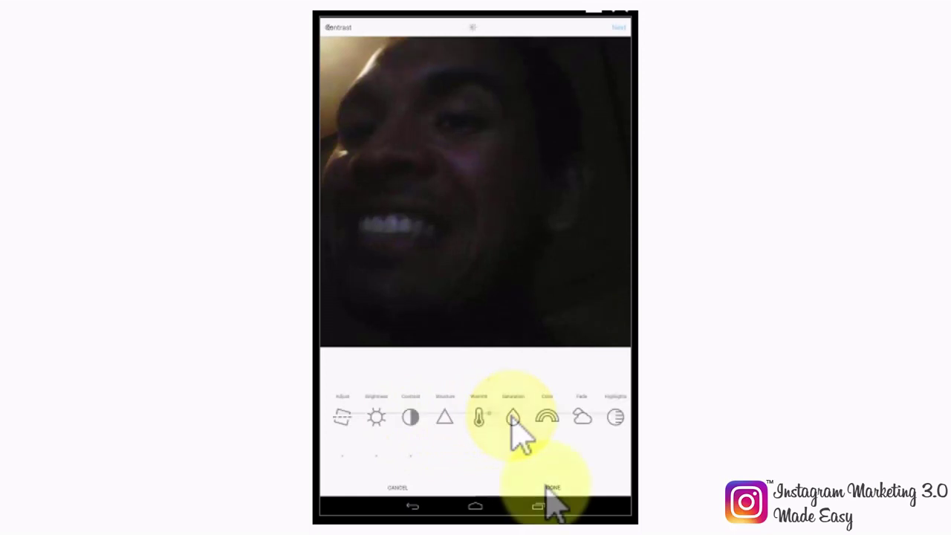
{"action": "left_click", "coordinate": [446, 418]}
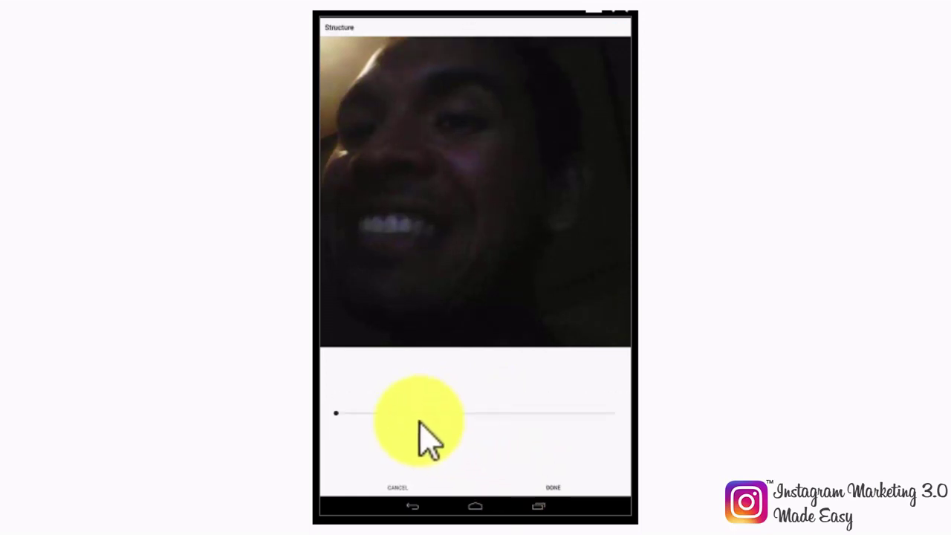
{"action": "left_click", "coordinate": [340, 411]}
{"action": "left_click", "coordinate": [401, 487]}
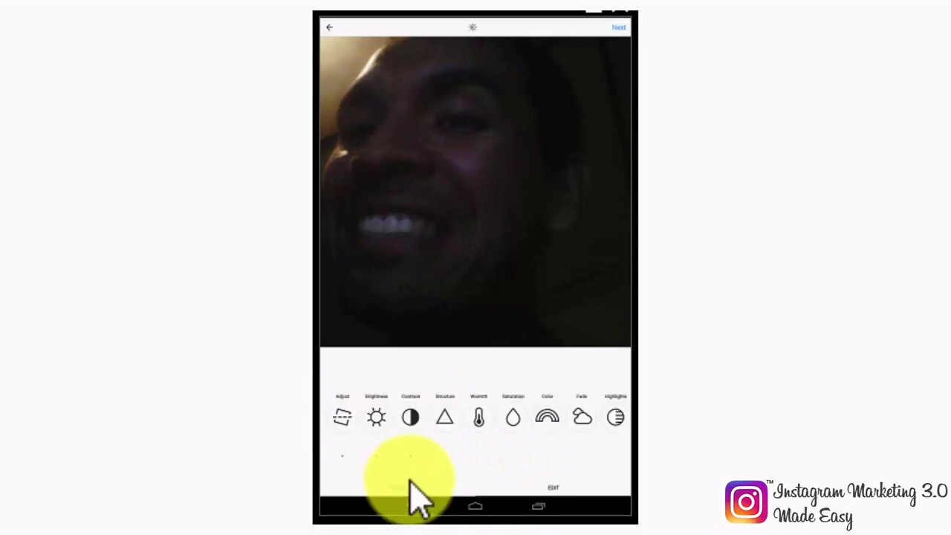
Step: Warm the photo's colours, keep saturation unchanged, and tint the shadows teal
{"action": "left_click", "coordinate": [478, 422]}
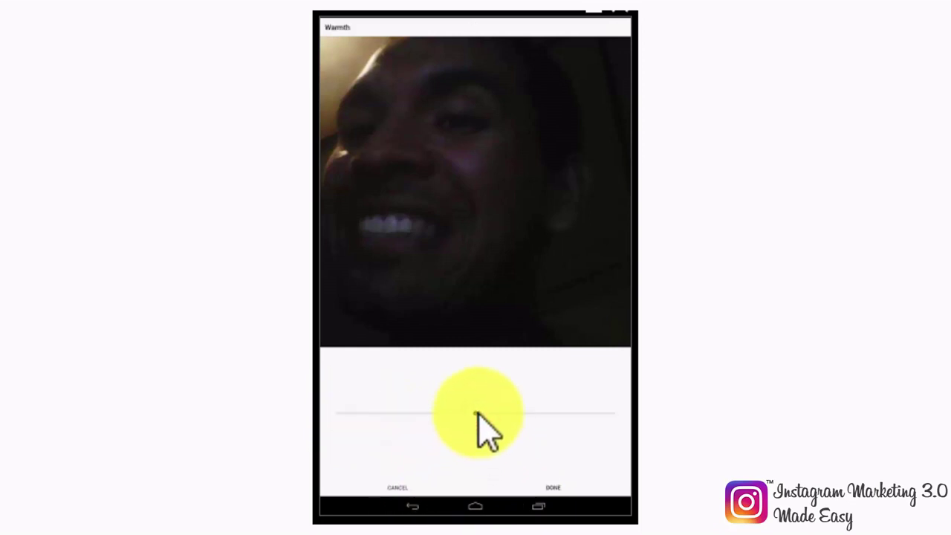
{"action": "left_click_drag", "start_coordinate": [476, 413], "coordinate": [500, 413]}
{"action": "left_click", "coordinate": [553, 489]}
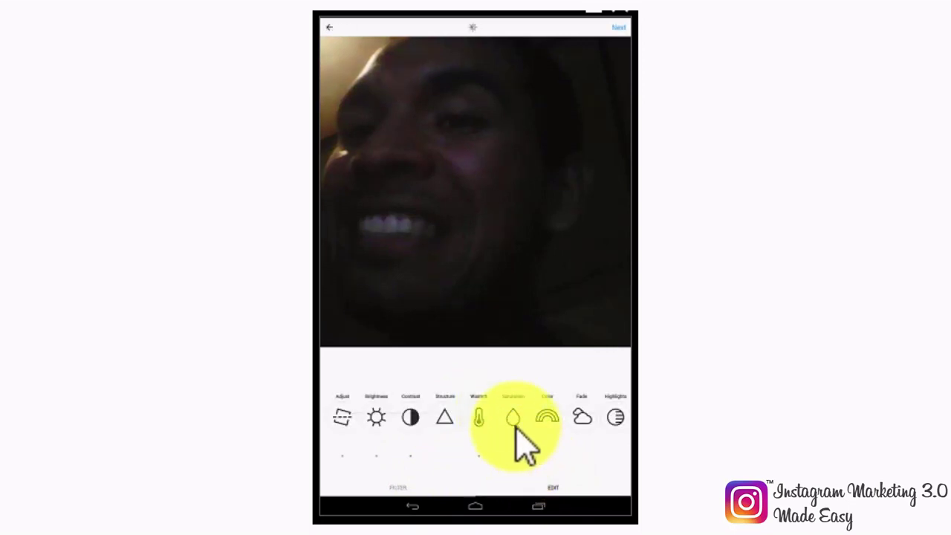
{"action": "left_click", "coordinate": [514, 425]}
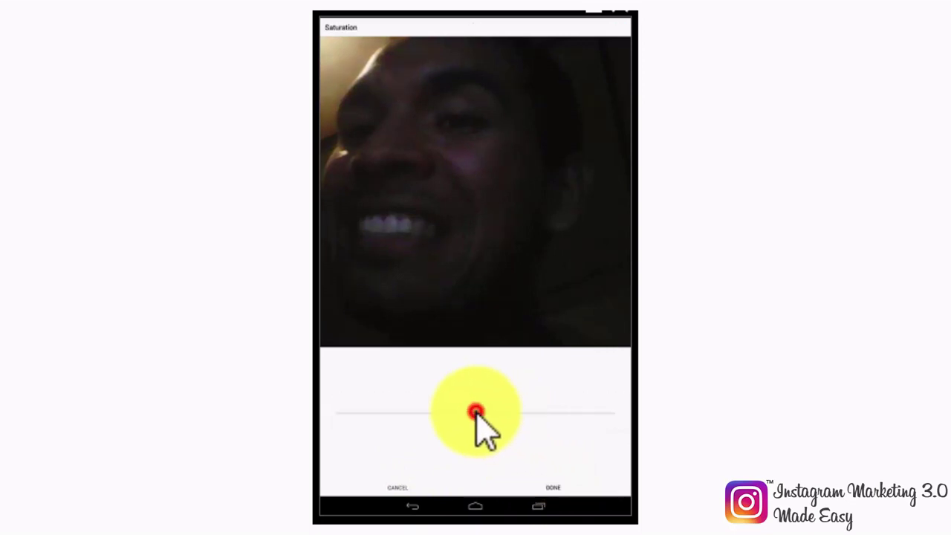
{"action": "left_click", "coordinate": [553, 487]}
{"action": "left_click", "coordinate": [547, 418]}
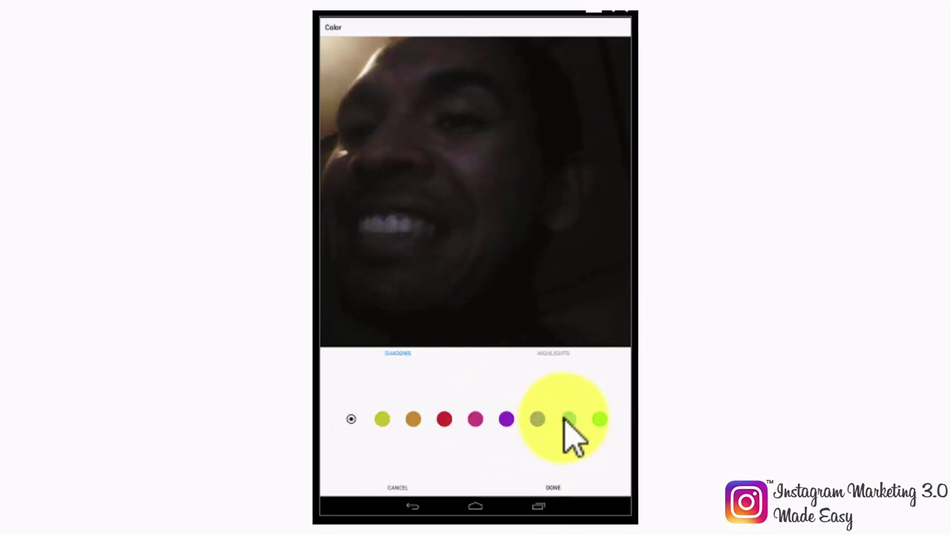
{"action": "left_click", "coordinate": [564, 419]}
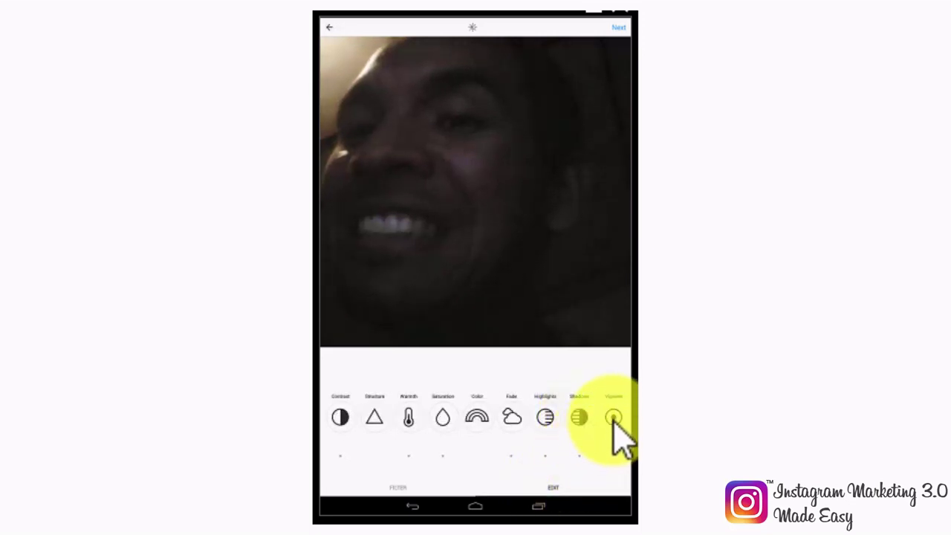
Step: Open Vignette and Sharpen in turn, leaving both at zero
{"action": "left_click", "coordinate": [613, 421]}
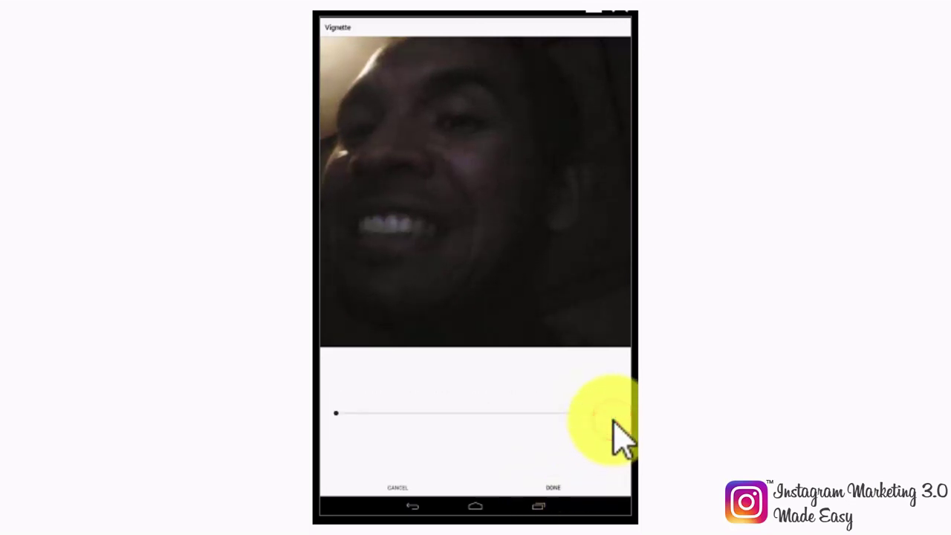
{"action": "left_click", "coordinate": [336, 413]}
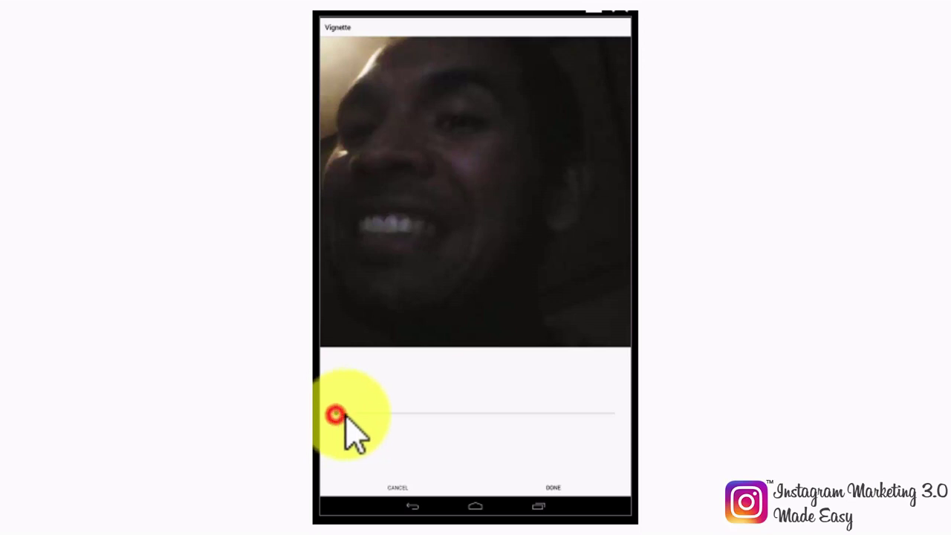
{"action": "left_click", "coordinate": [552, 487]}
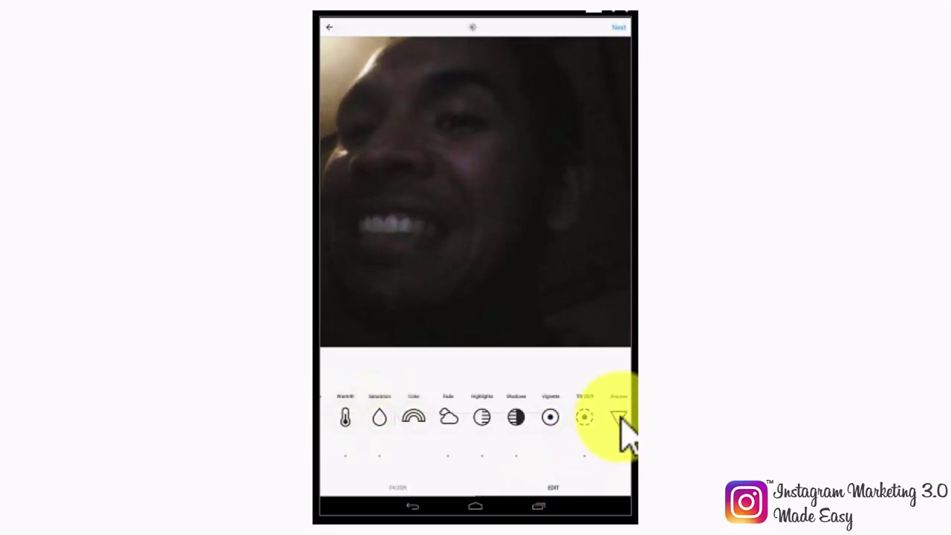
{"action": "left_click", "coordinate": [619, 418]}
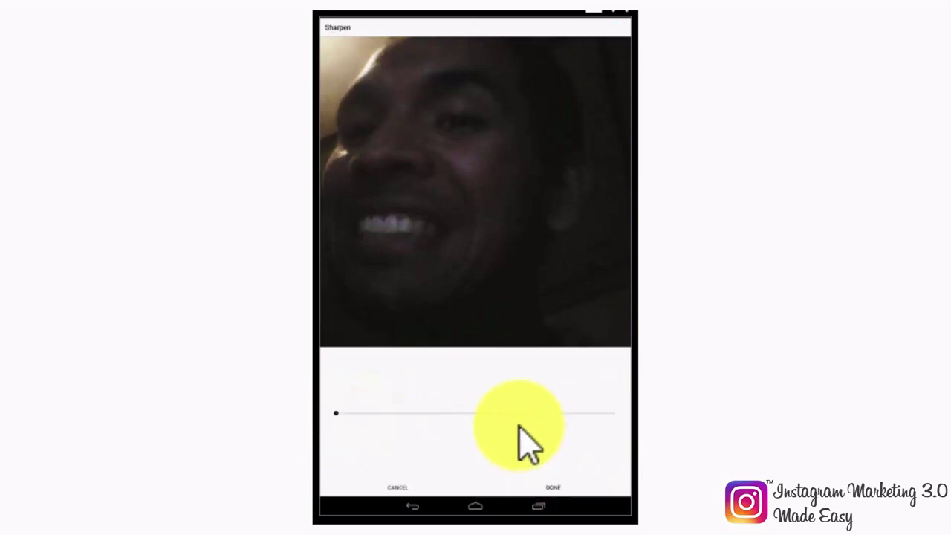
{"action": "left_click", "coordinate": [336, 413]}
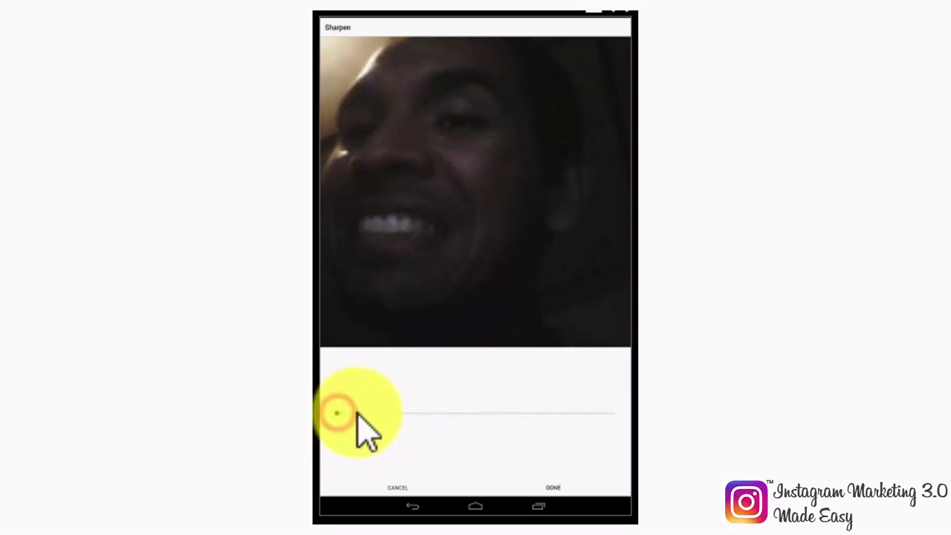
{"action": "left_click", "coordinate": [553, 488]}
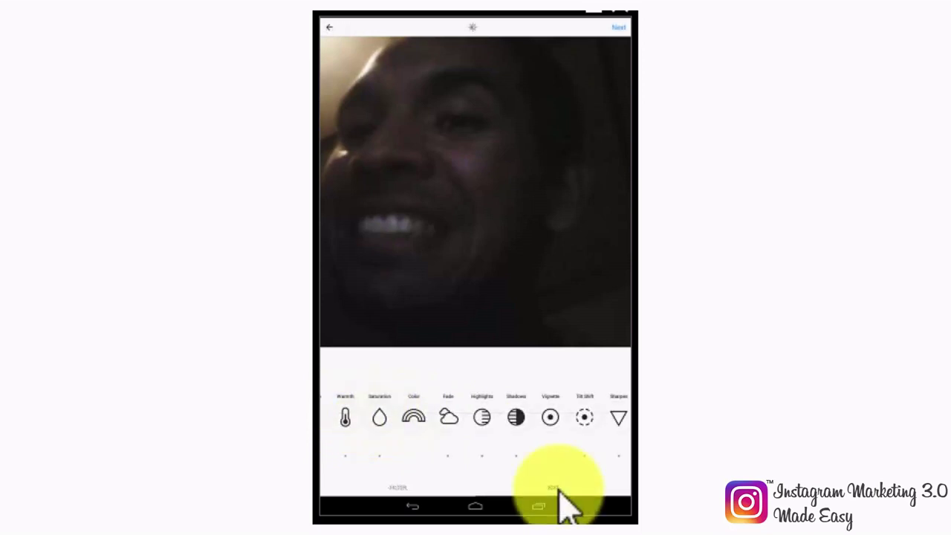